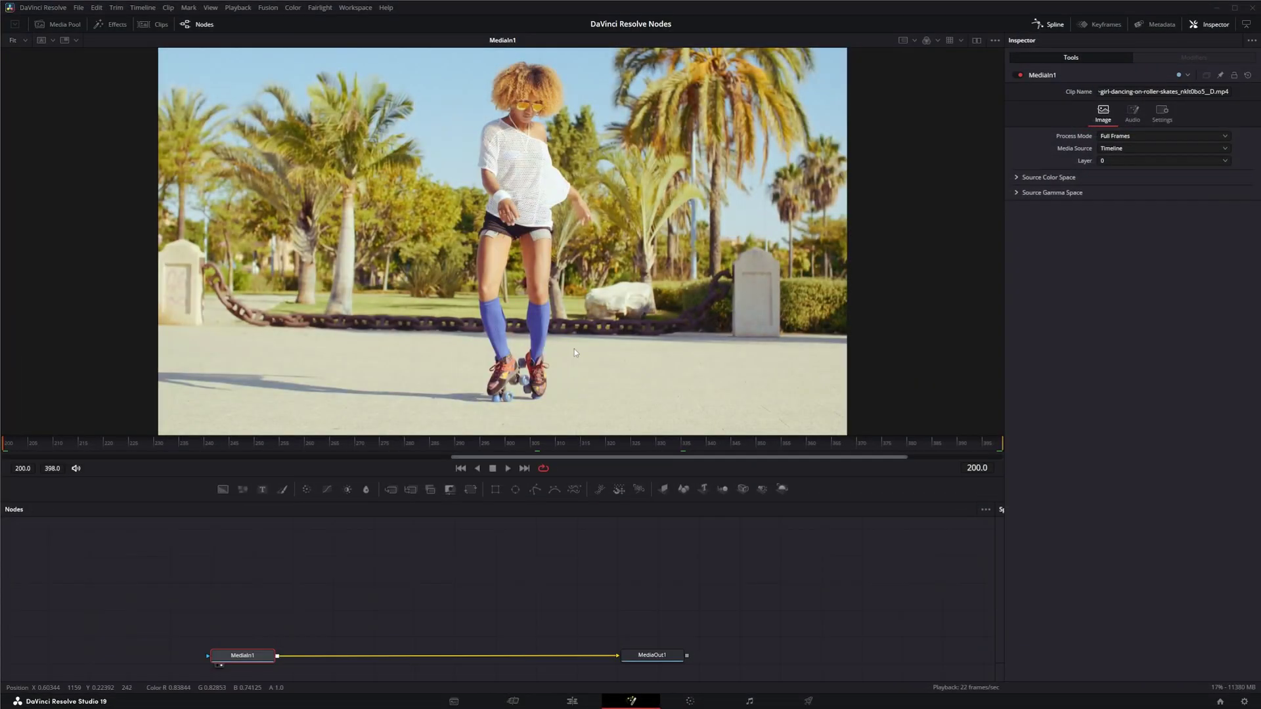
Step: Pan the skater clip in the viewer to its left edge and deselect MediaIn1
drag(551, 341, 397, 344)
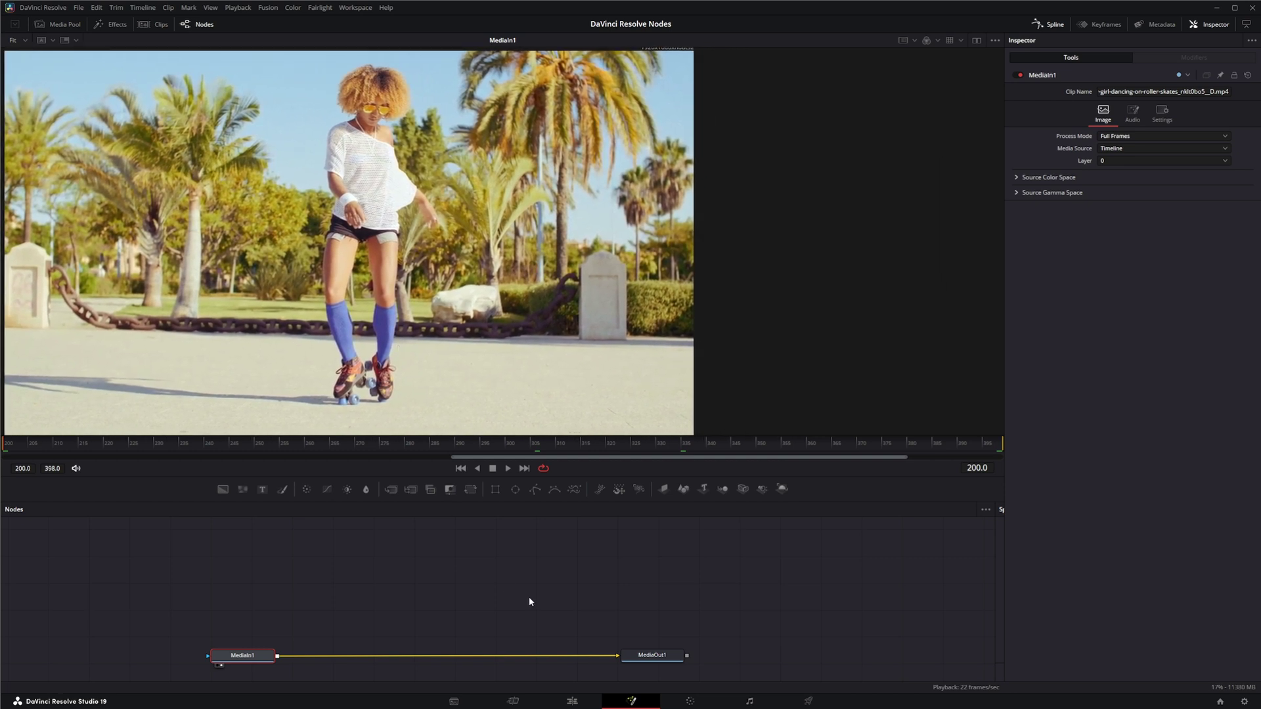
click(430, 593)
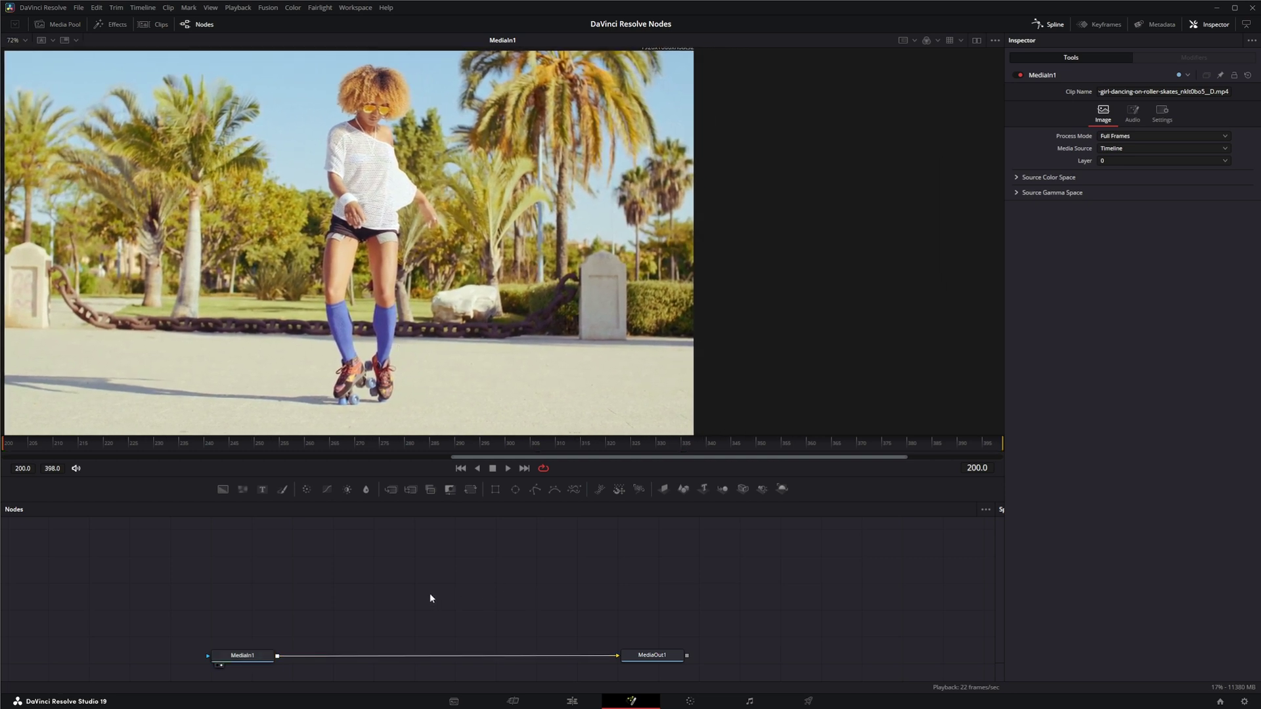
Step: Add a DVE tool via the 'dve' search and park DVE1 above the MediaIn1–MediaOut1 chain
key(shift+space)
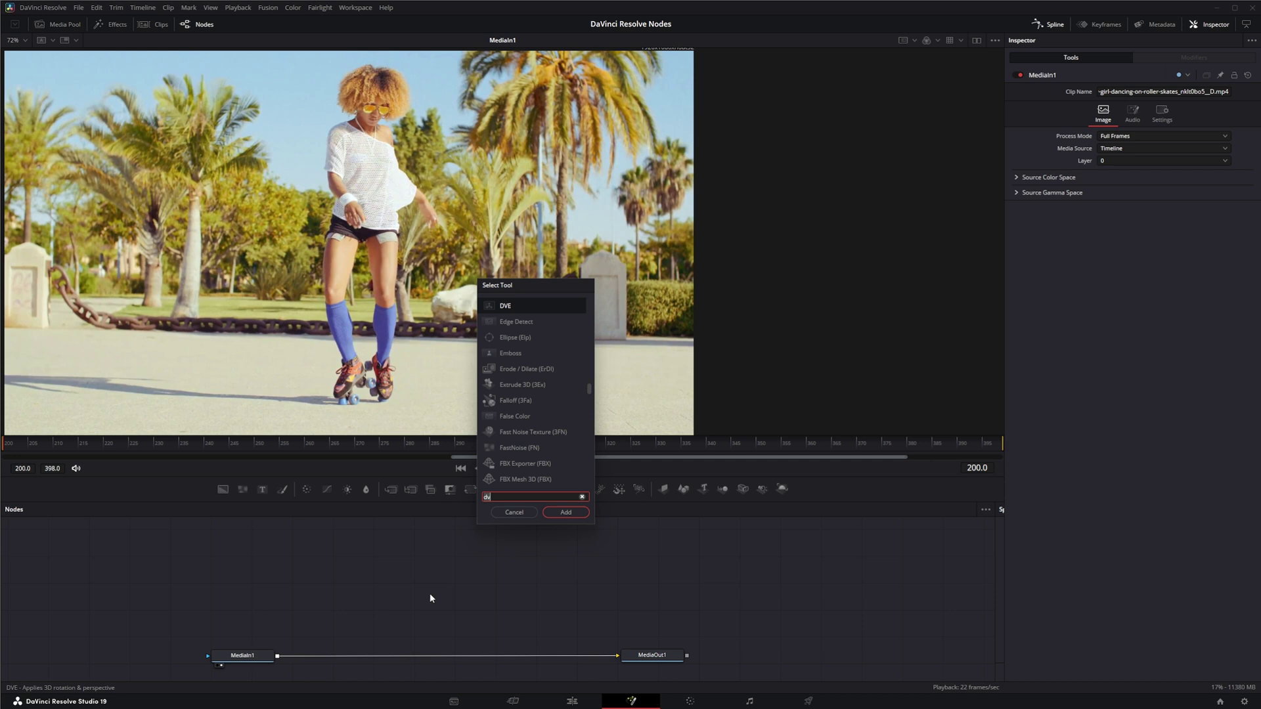
text(dve)
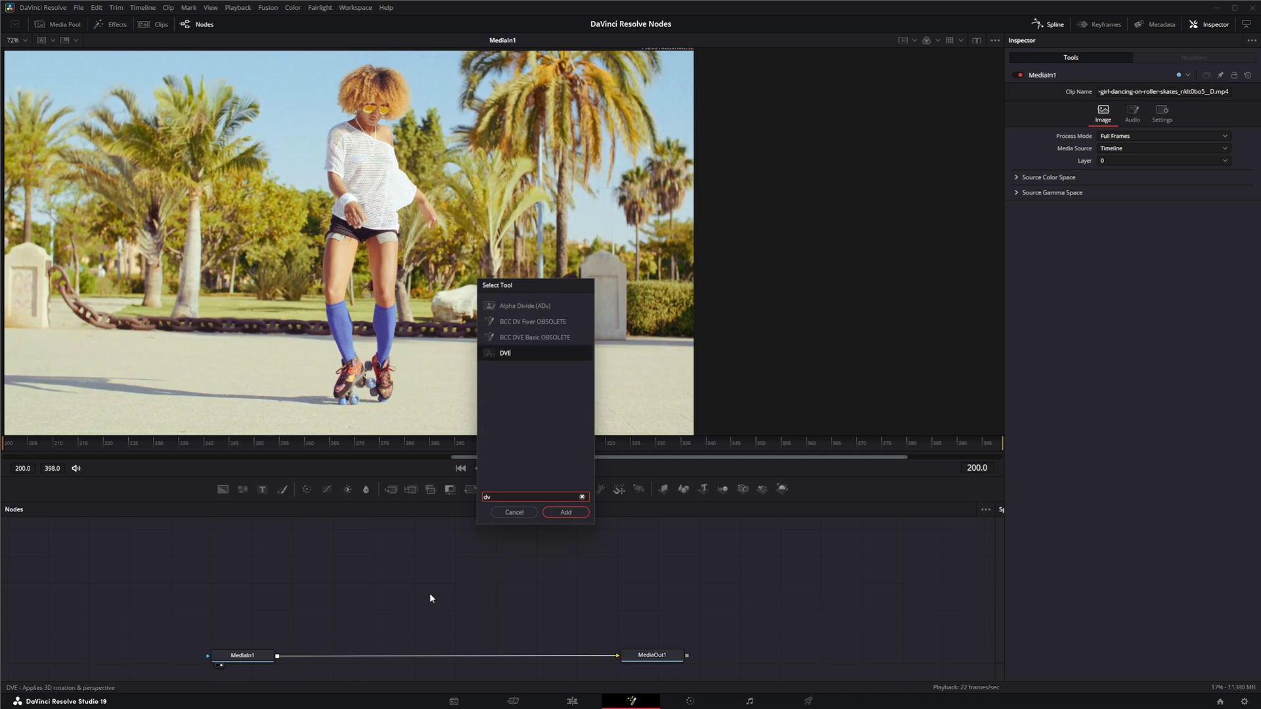
key(Return)
mouse_move(431, 597)
mouse_down()
mouse_move(409, 618)
mouse_move(420, 597)
mouse_up()
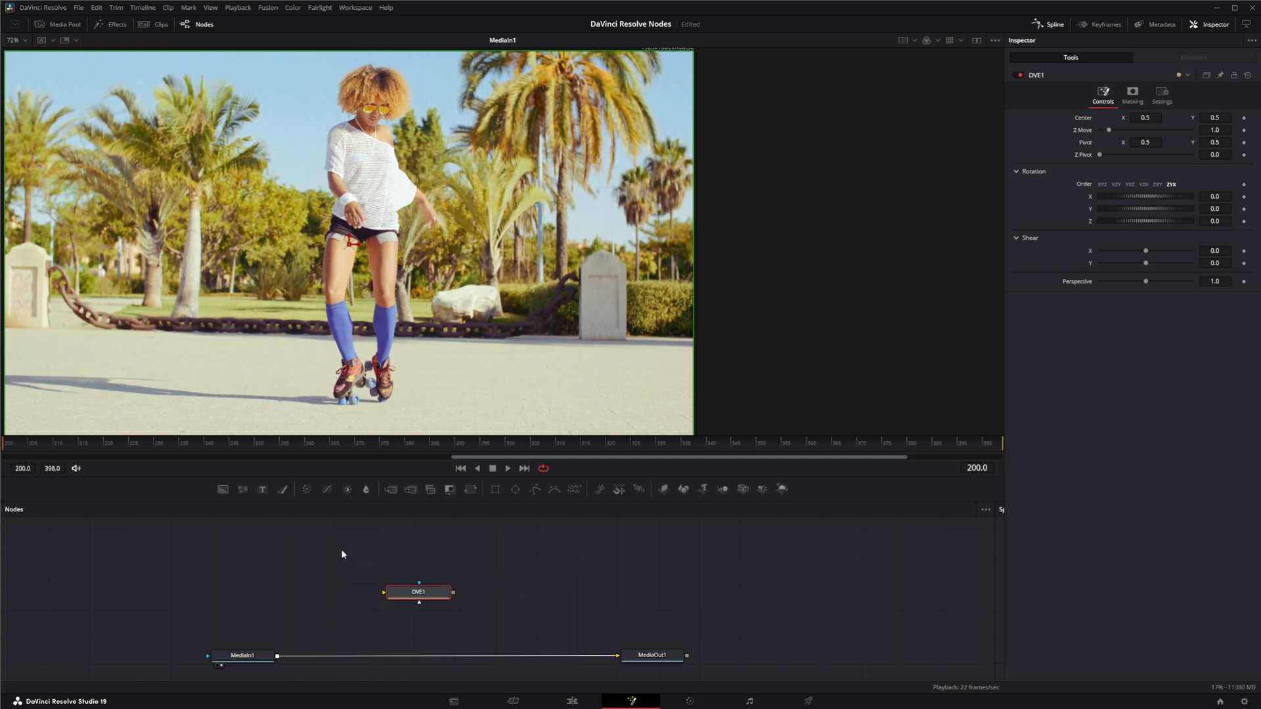
drag(351, 554, 485, 621)
drag(333, 552, 418, 589)
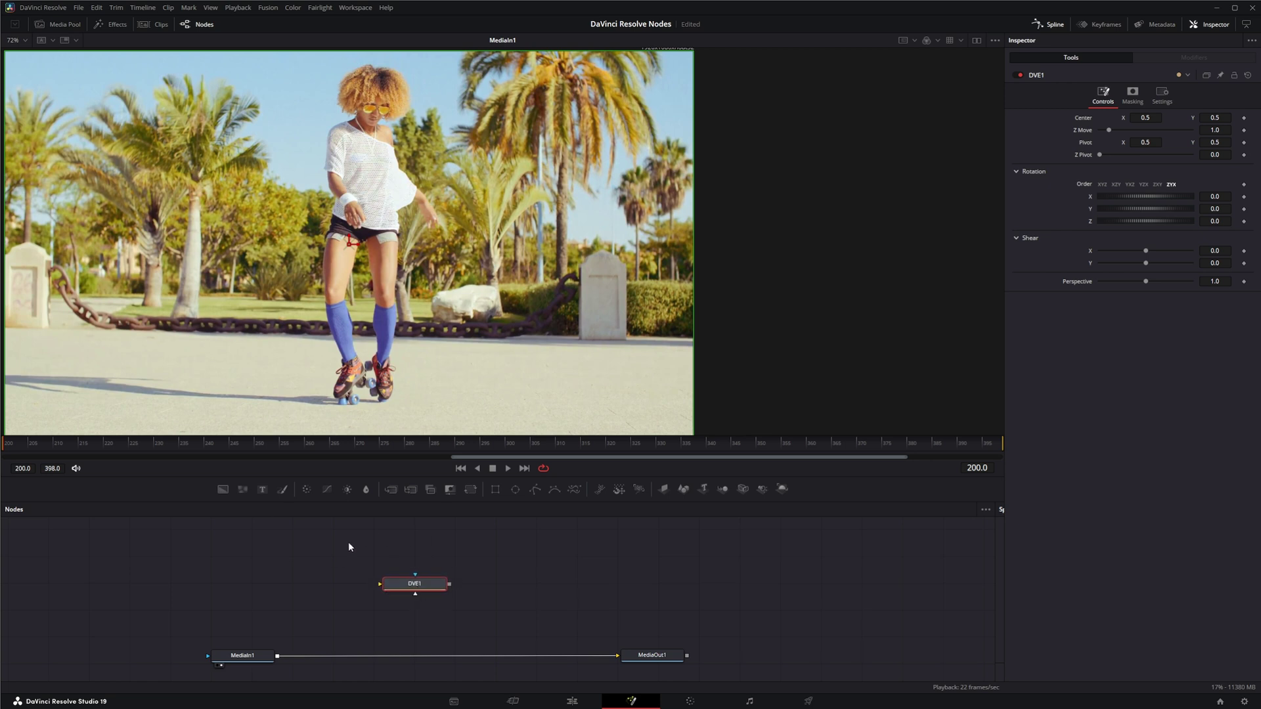
Step: Settle DVE1 above the chain and insert a Color Corrector right after MediaIn1
drag(348, 546, 494, 625)
mouse_move(420, 588)
mouse_down()
mouse_move(448, 586)
mouse_move(419, 587)
mouse_up()
drag(306, 489, 333, 660)
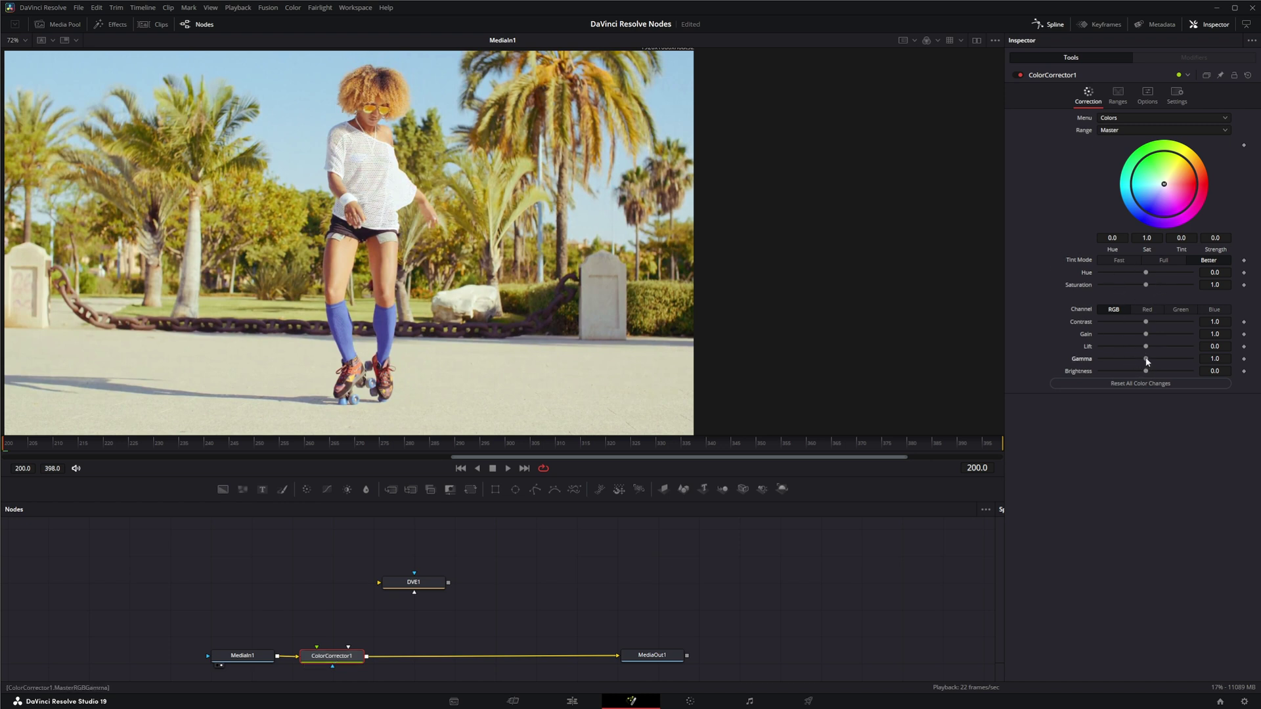
Step: Darken the clip with Gamma 0.82, Lift -0.09 and Contrast 0.87, viewing the corrected result
drag(1144, 361, 1139, 361)
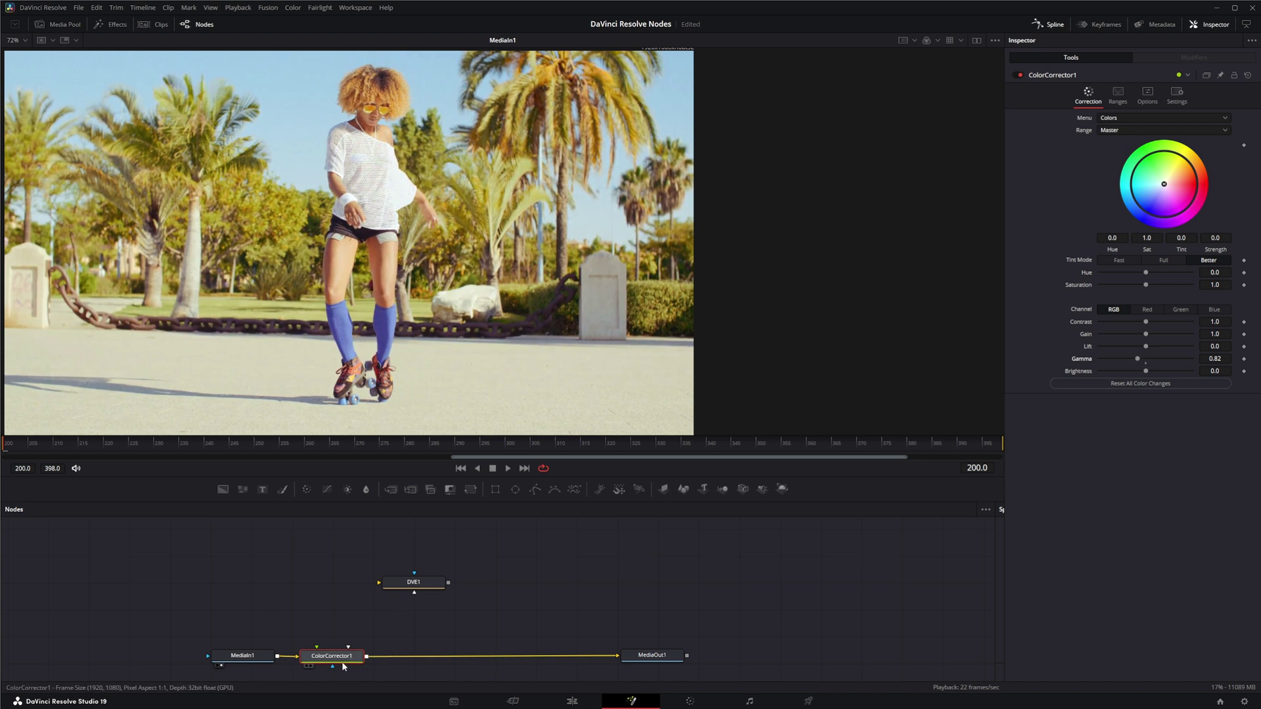
drag(365, 429, 365, 427)
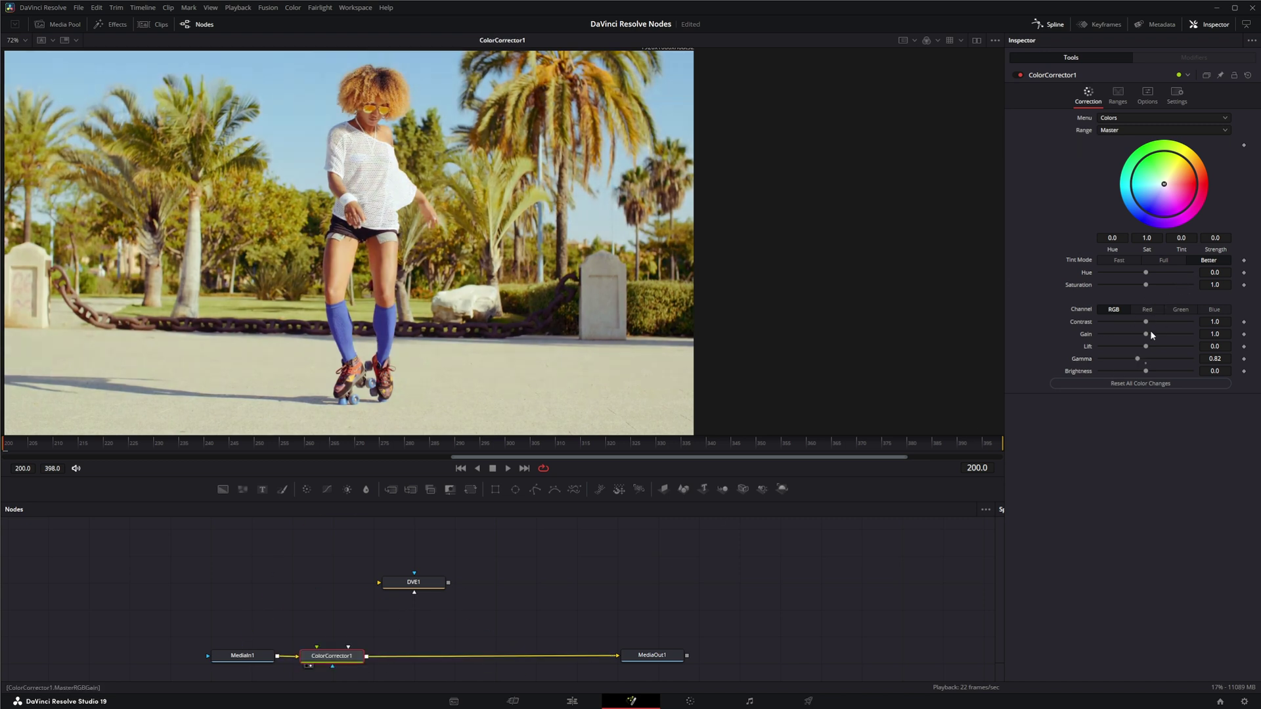
drag(1145, 346, 1142, 346)
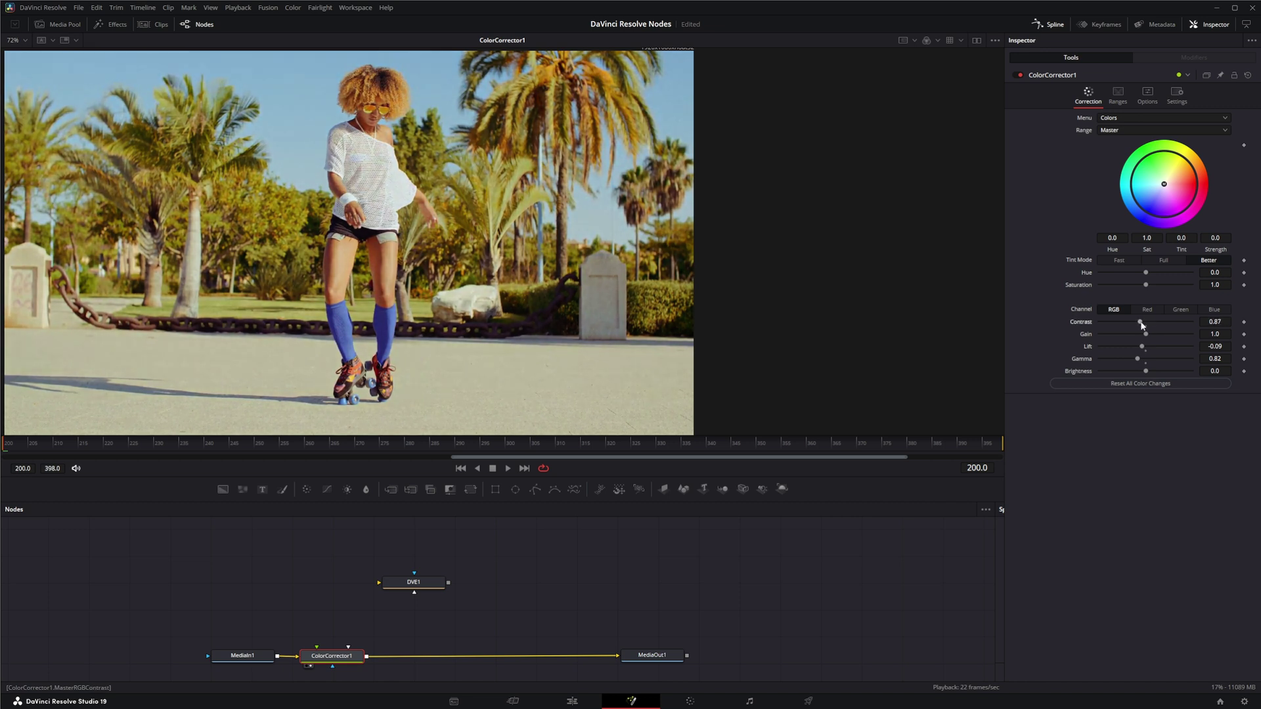
Step: Insert a Film Damage node between ColorCorrector1 and MediaOut1 and show it in the viewer
click(523, 583)
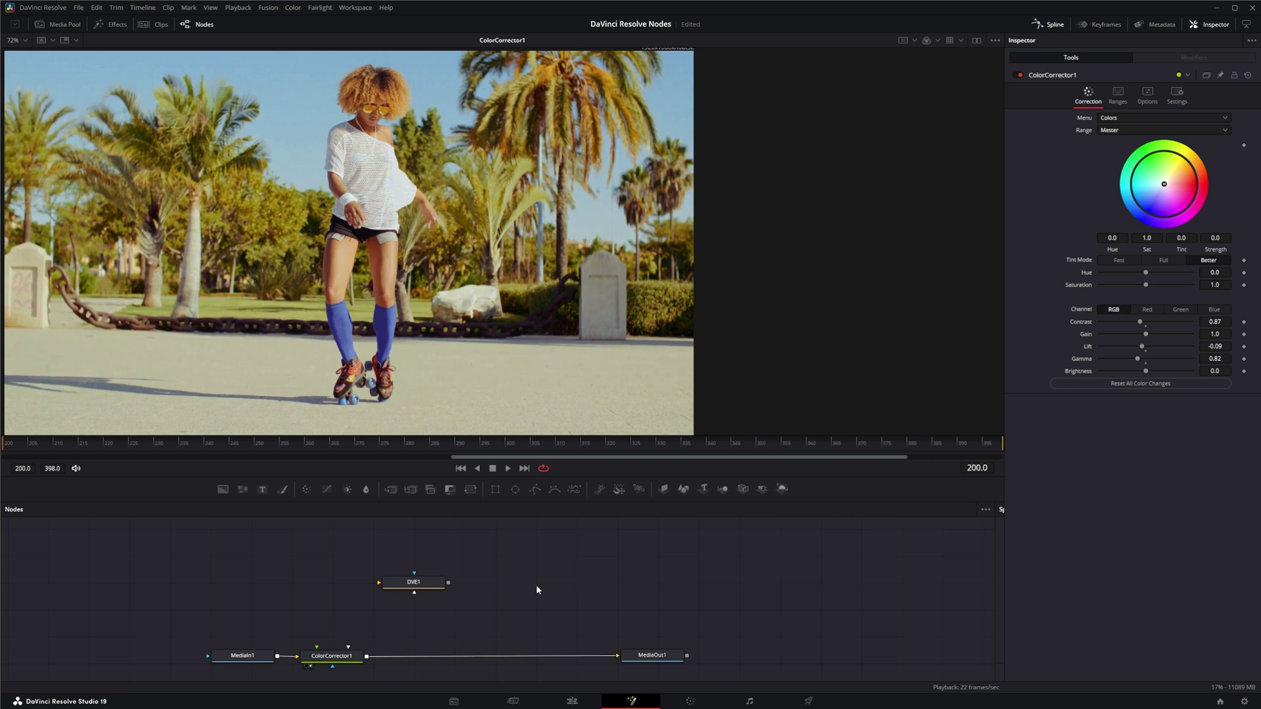
key(shift+space)
text(dam)
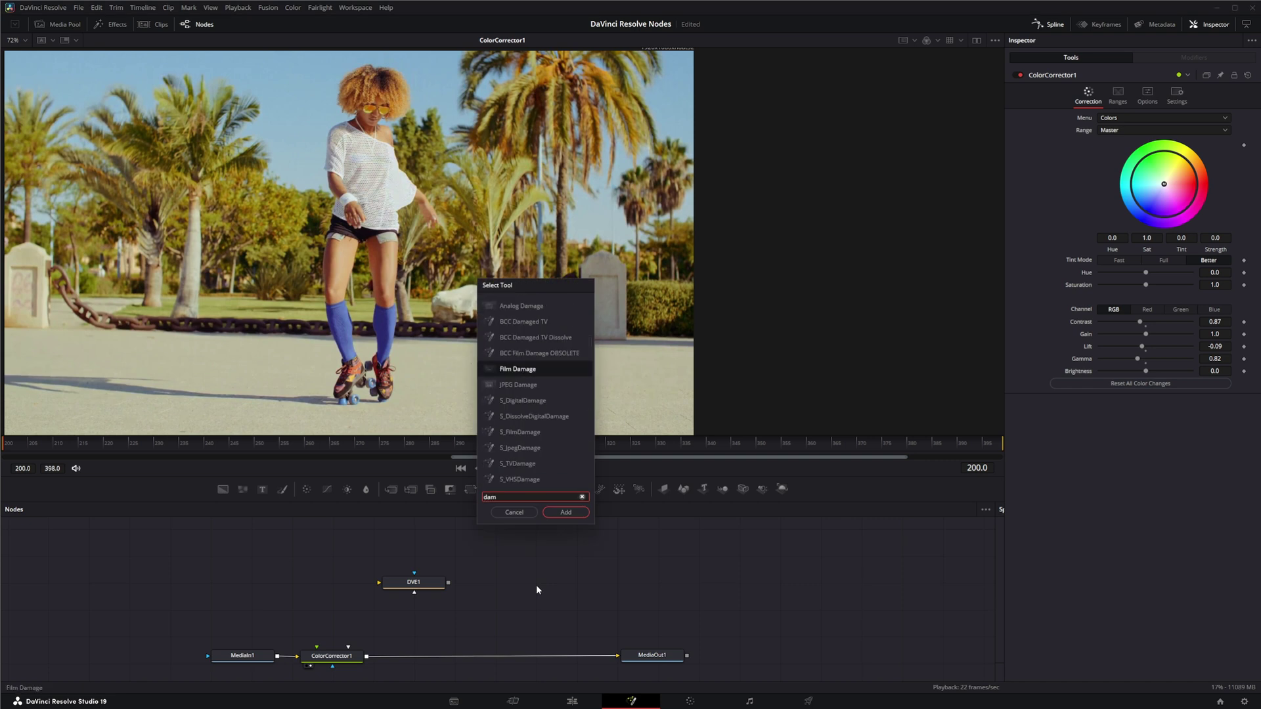
key(Return)
drag(523, 585, 436, 660)
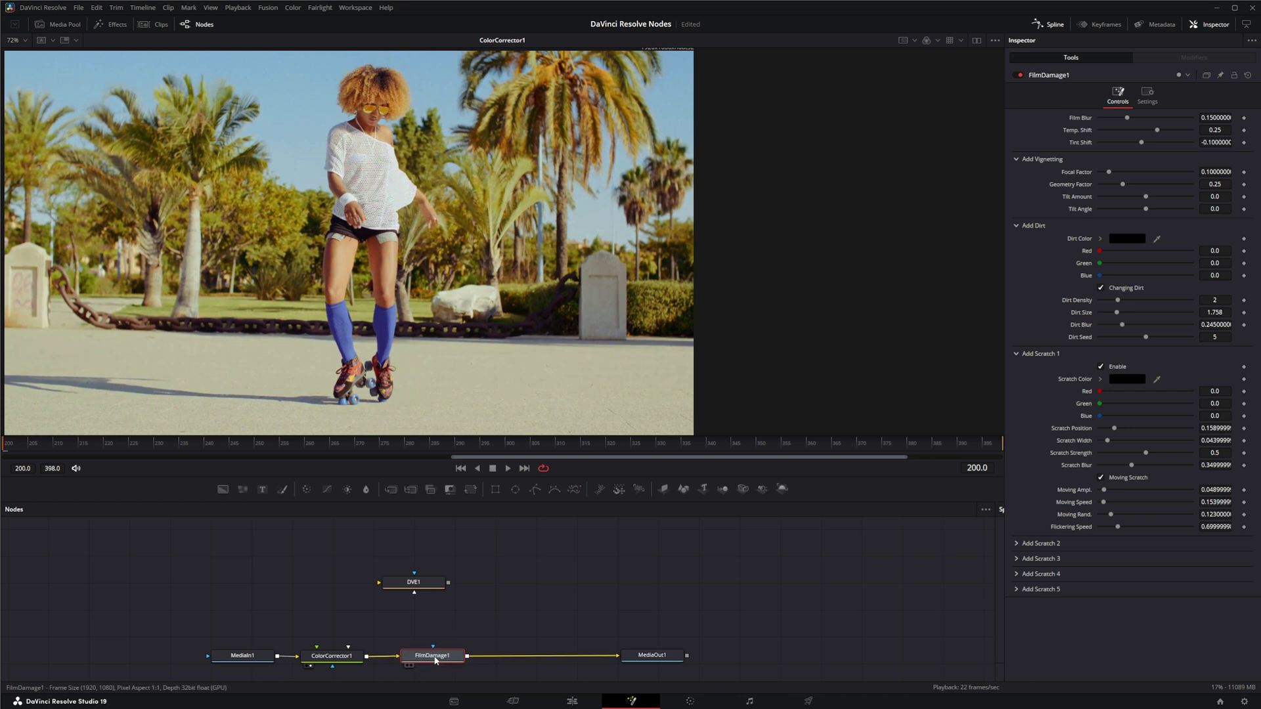
key(1)
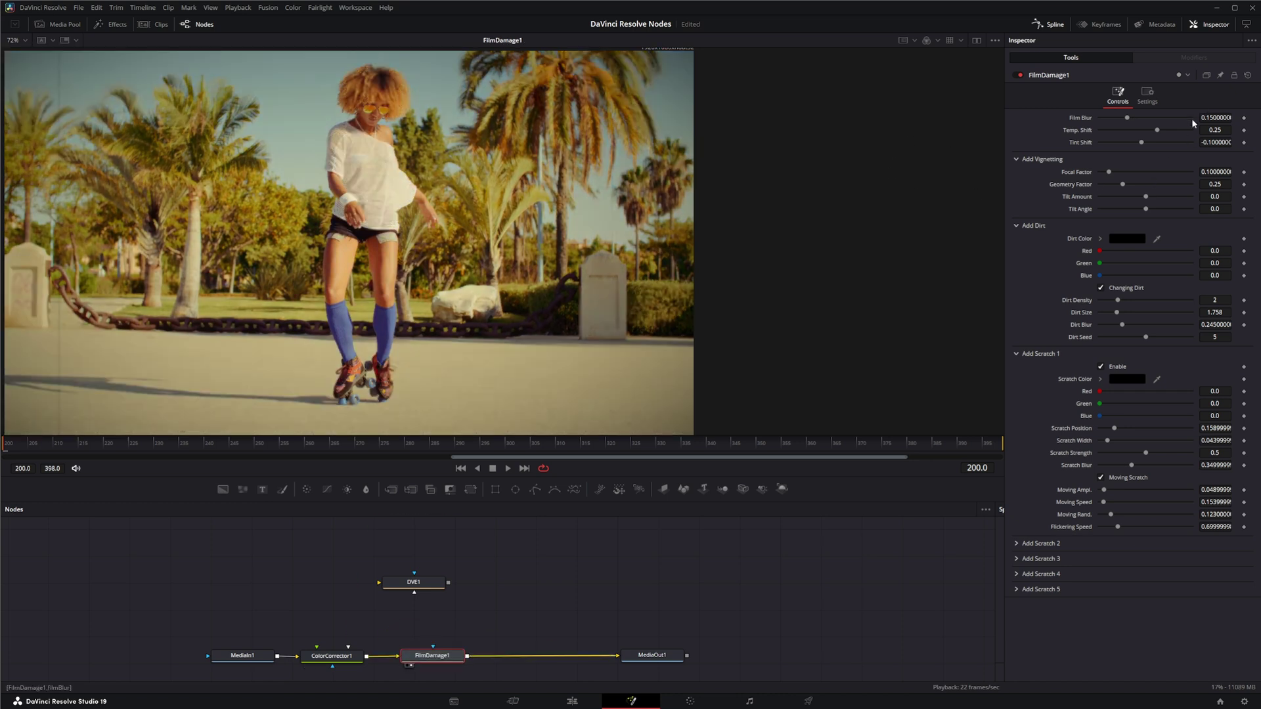
Step: Lower FilmDamage1's Temp. Shift to 0.165 and return playback to the first frame
drag(1217, 129, 1202, 130)
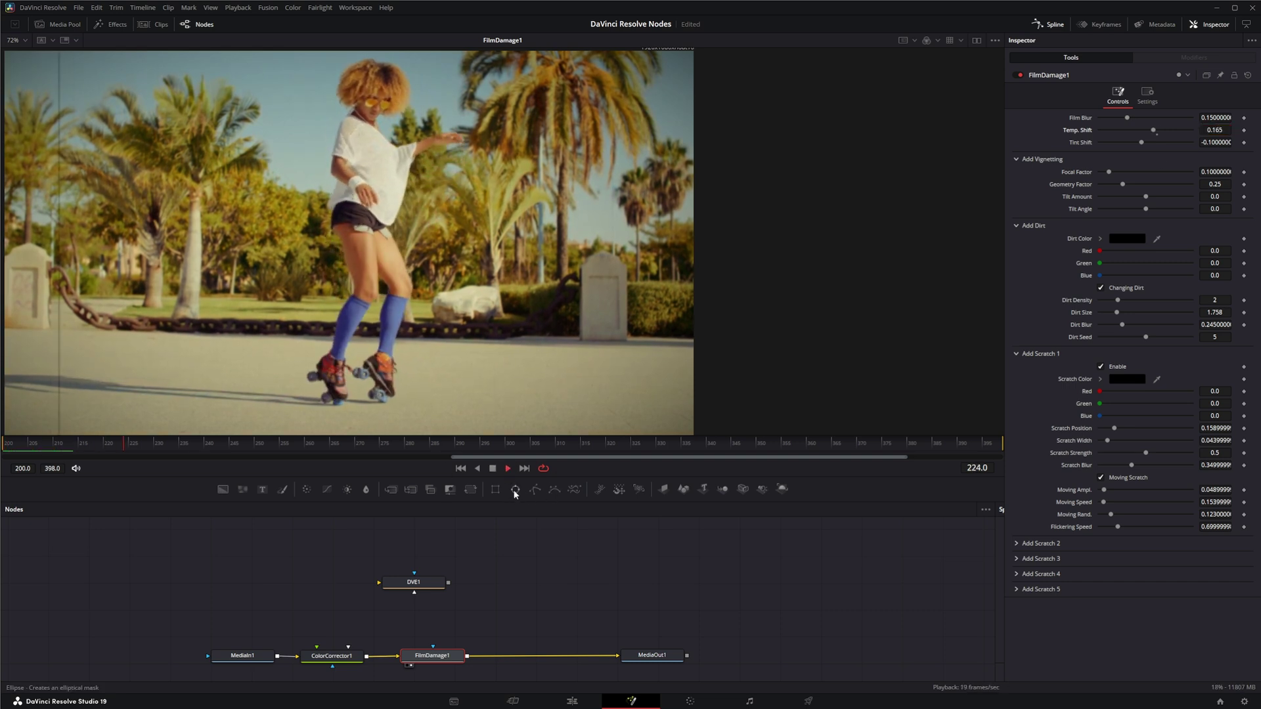
click(493, 468)
click(464, 468)
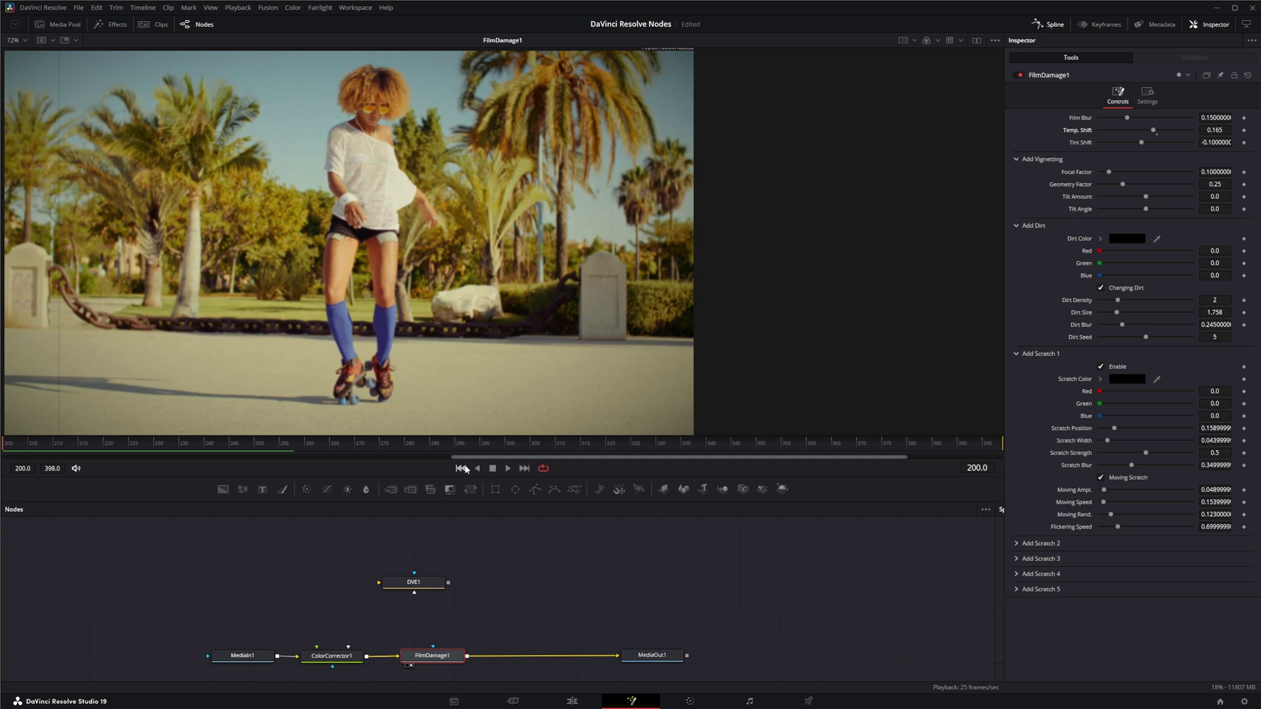
click(606, 591)
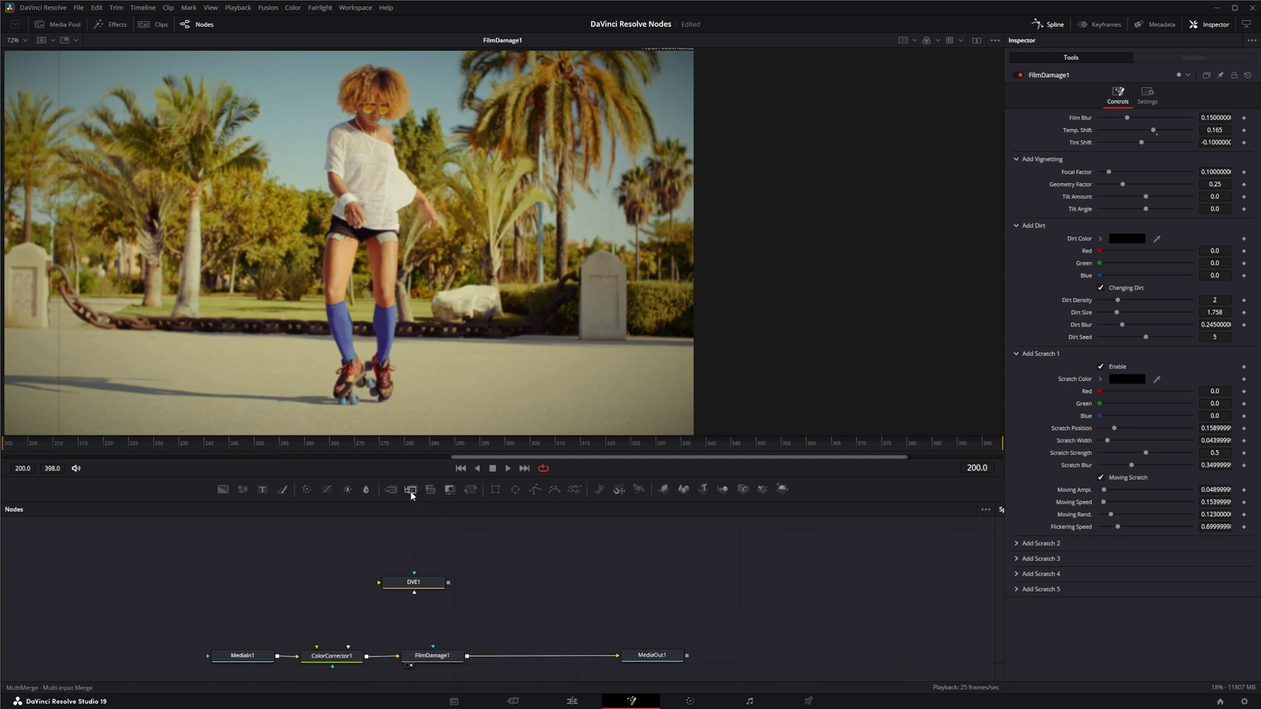
Step: Drop a Merge node onto the FilmDamage1–MediaOut1 link, then slot DVE1 before Merge1
drag(392, 490, 565, 656)
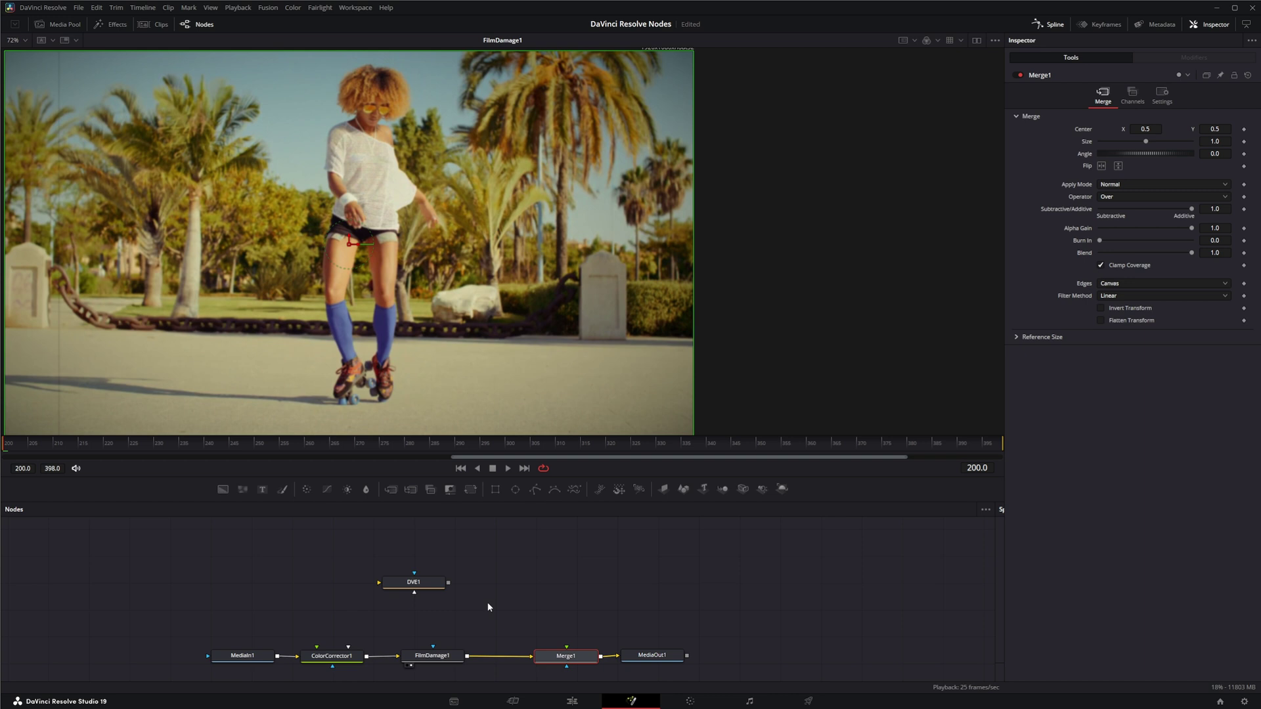
drag(487, 601, 768, 655)
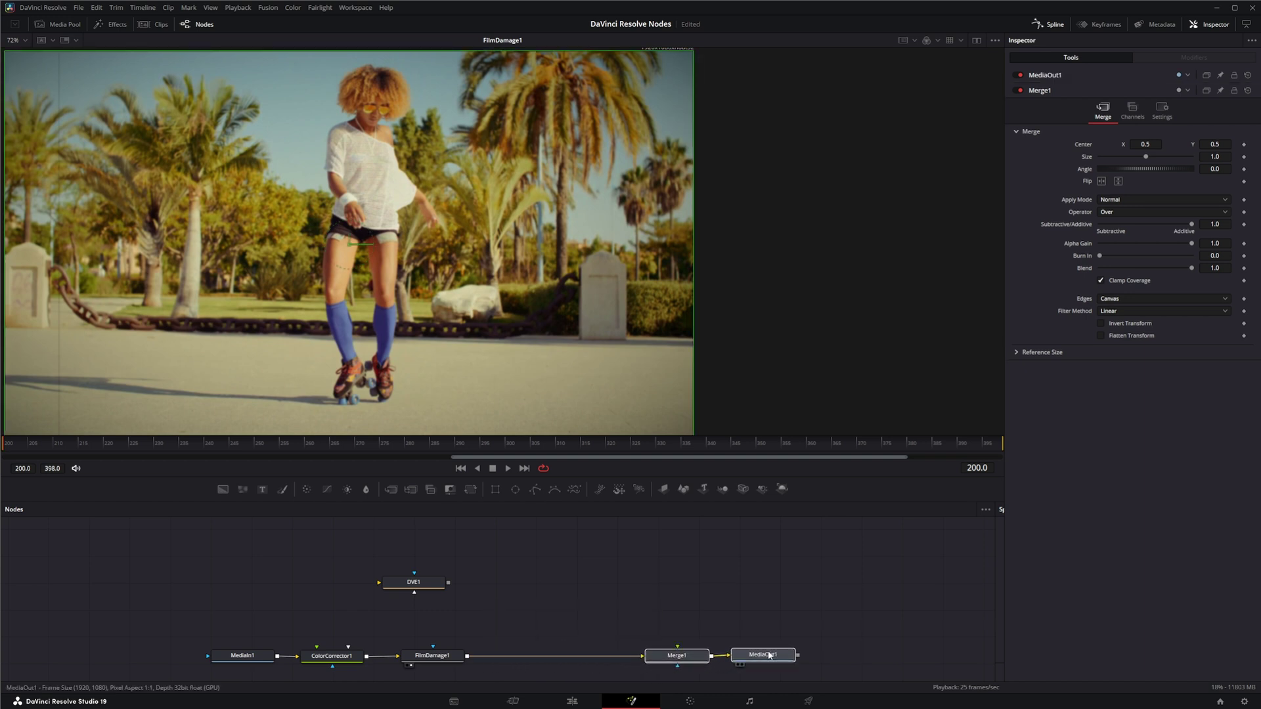
drag(412, 585, 537, 659)
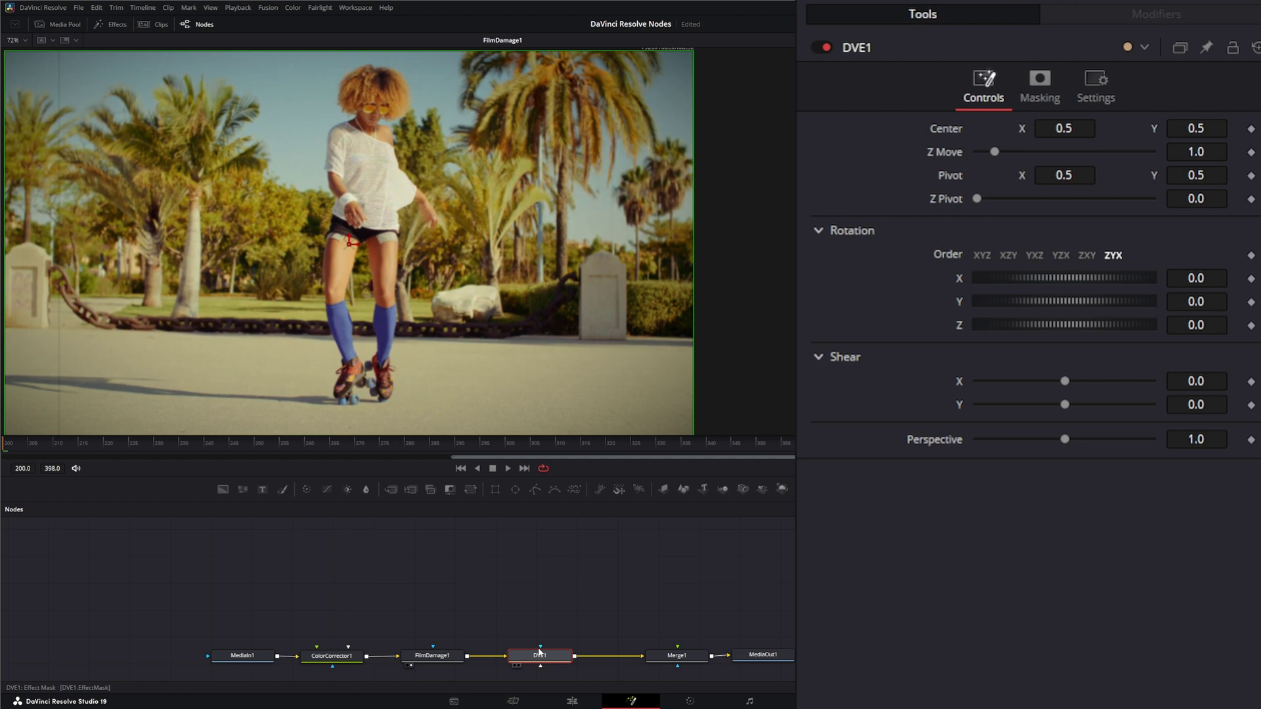
Step: Connect a Rectangle mask to DVE1's effect mask and shift it slightly right
drag(542, 649, 535, 581)
drag(495, 490, 542, 647)
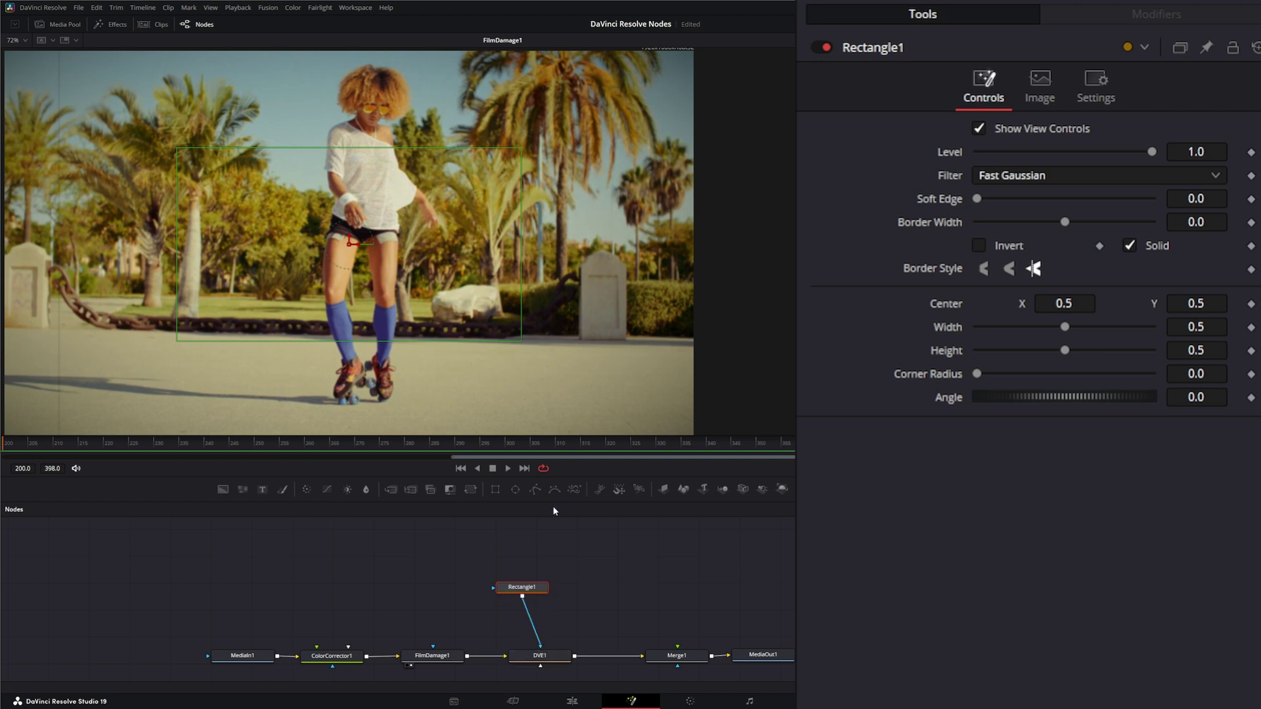
drag(350, 246, 364, 246)
Step: Push DVE1 back with Z Move 2.09 and view DVE1's output
click(542, 659)
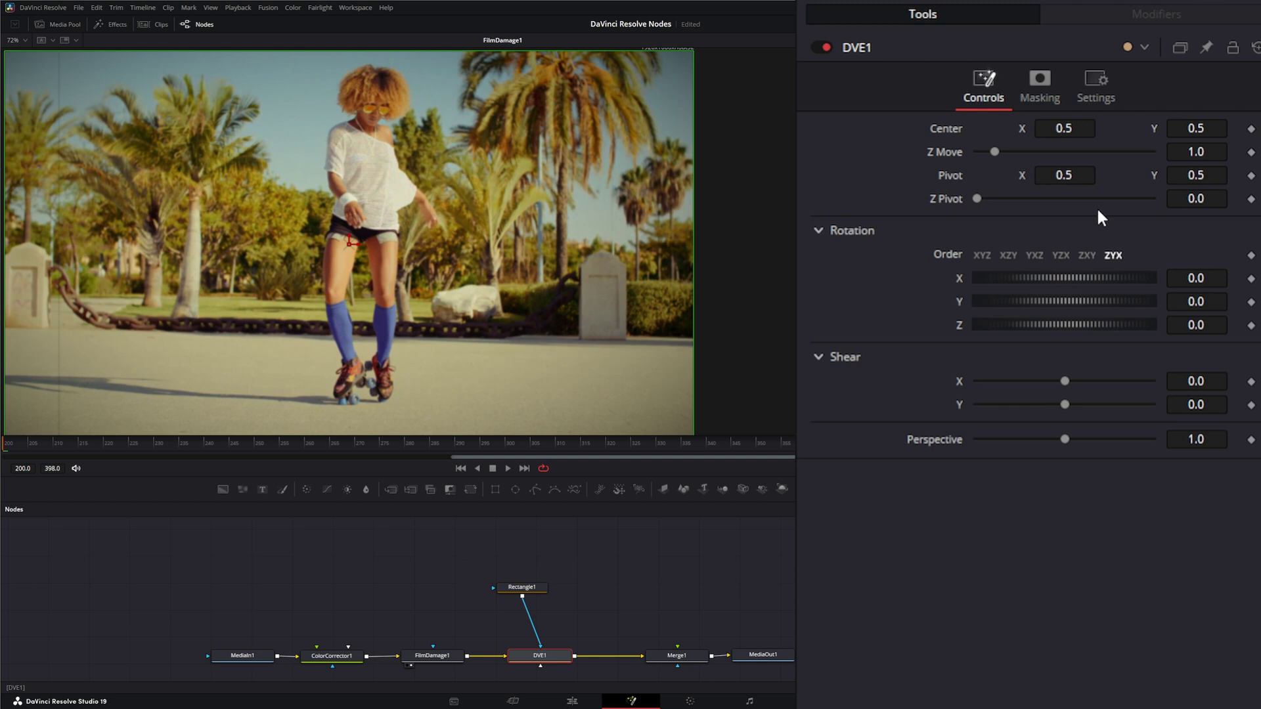
drag(993, 151, 1013, 151)
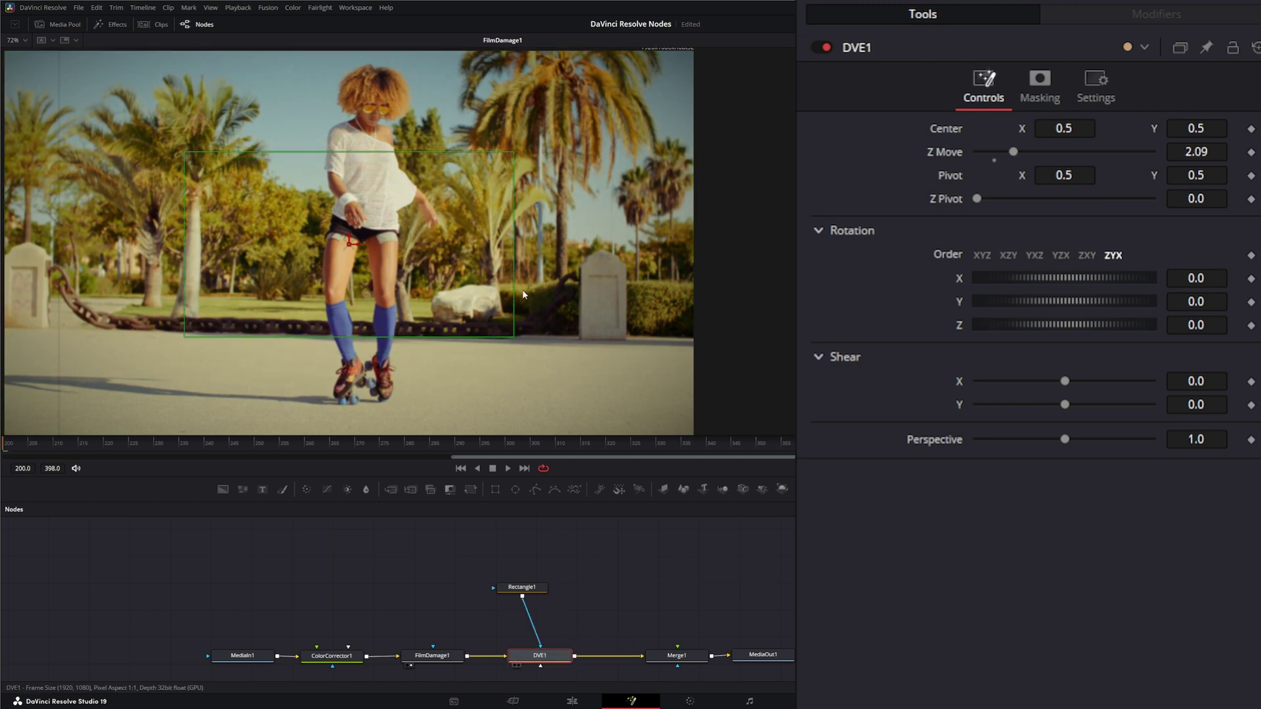
key(1)
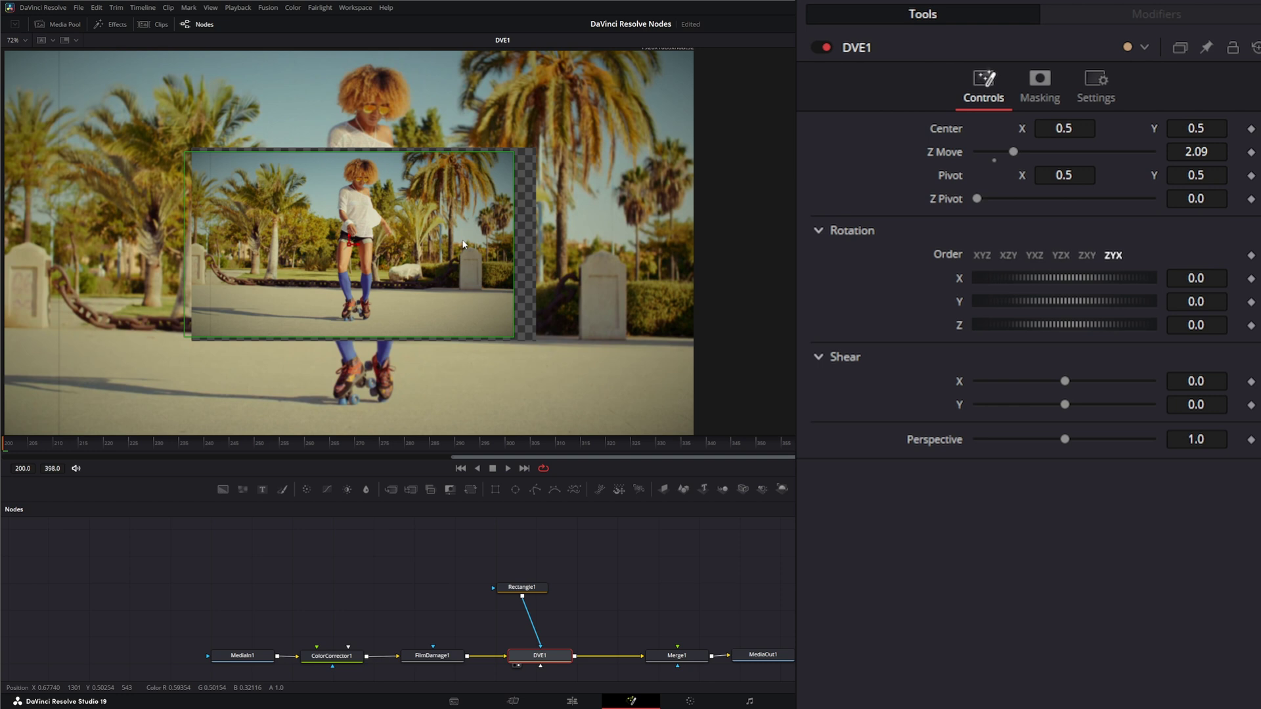
mouse_move(529, 706)
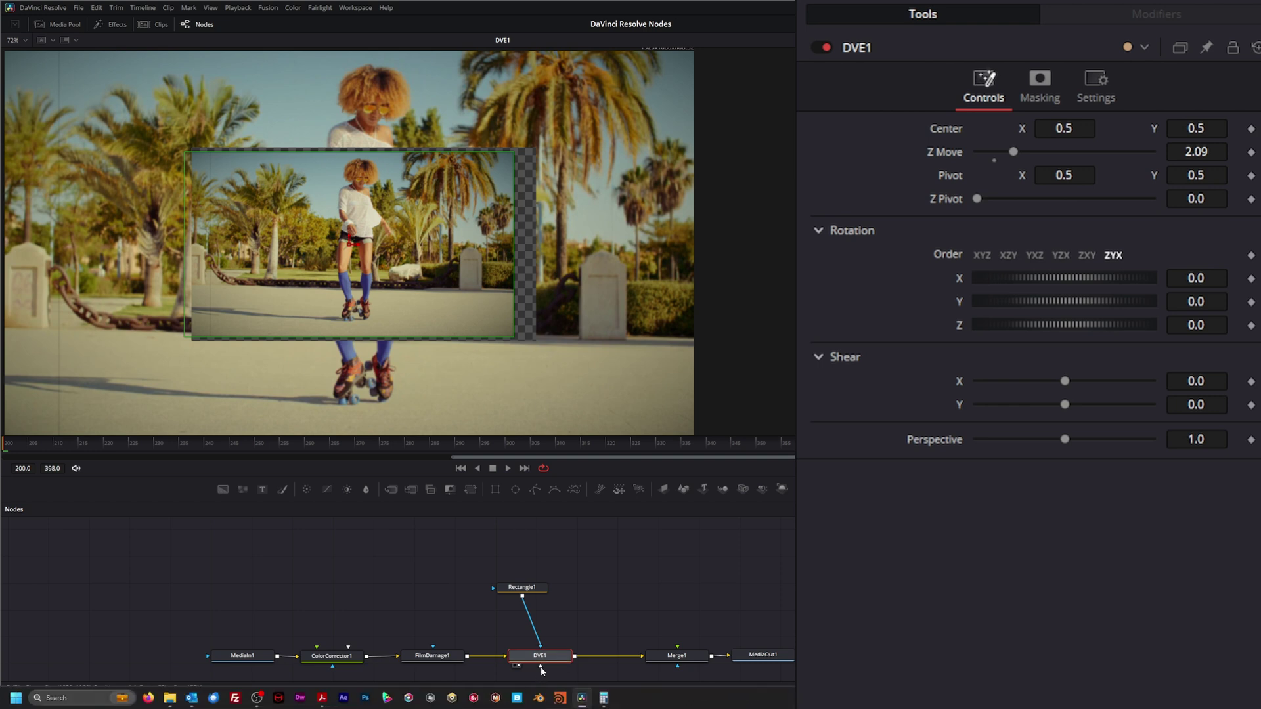
Step: Reconnect Rectangle1 to DVE1 and place it directly above DVE1
mouse_move(541, 666)
mouse_down()
mouse_move(606, 591)
mouse_move(551, 678)
mouse_move(570, 677)
mouse_move(541, 666)
mouse_up()
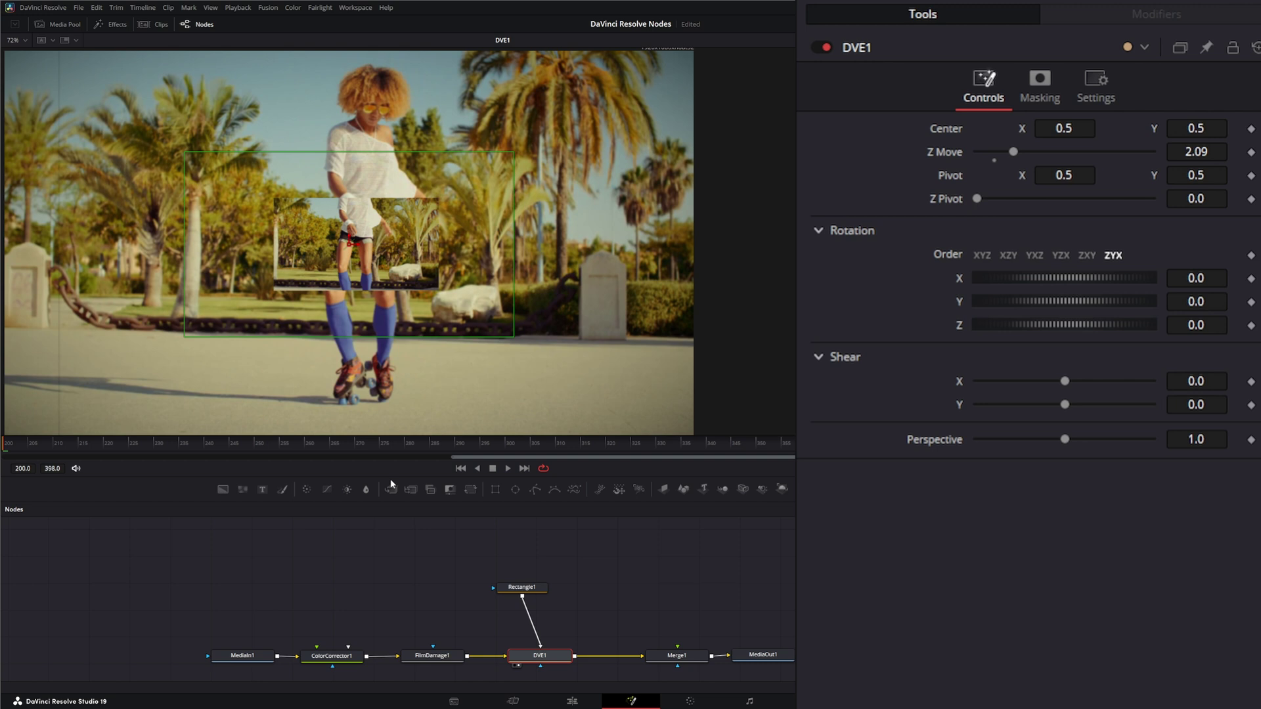
drag(523, 593, 537, 595)
click(537, 594)
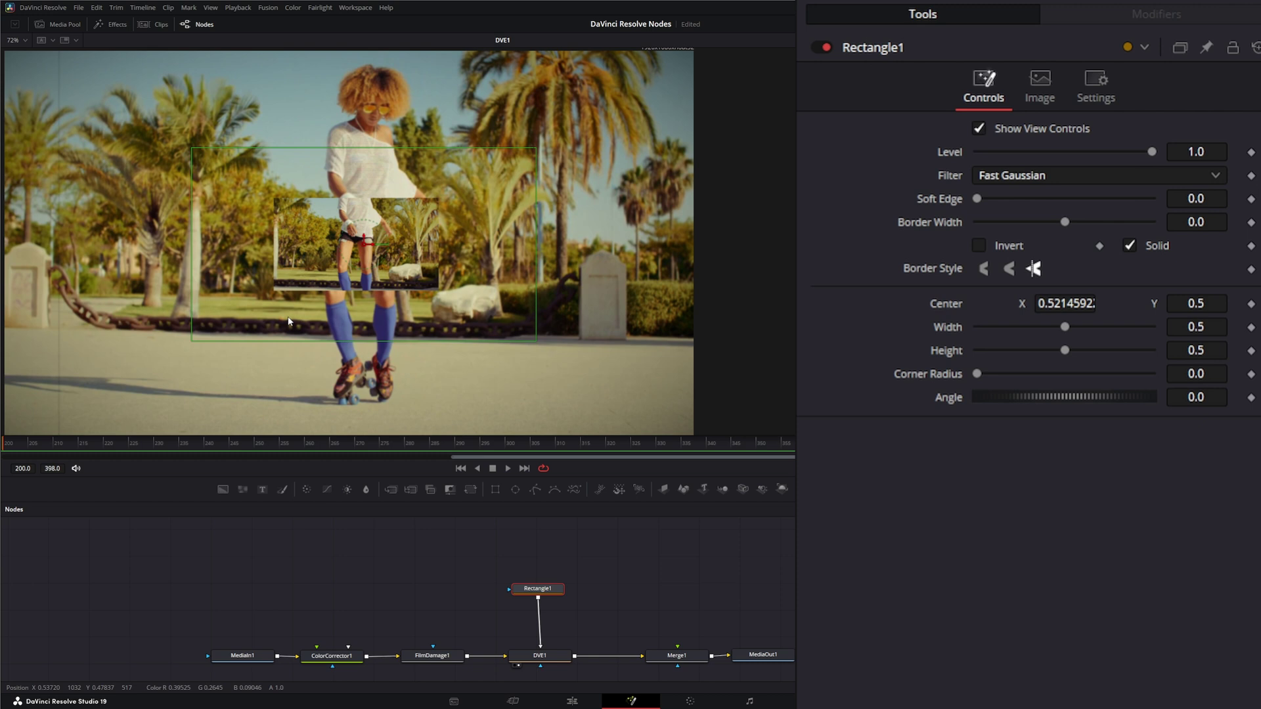
drag(464, 568, 637, 633)
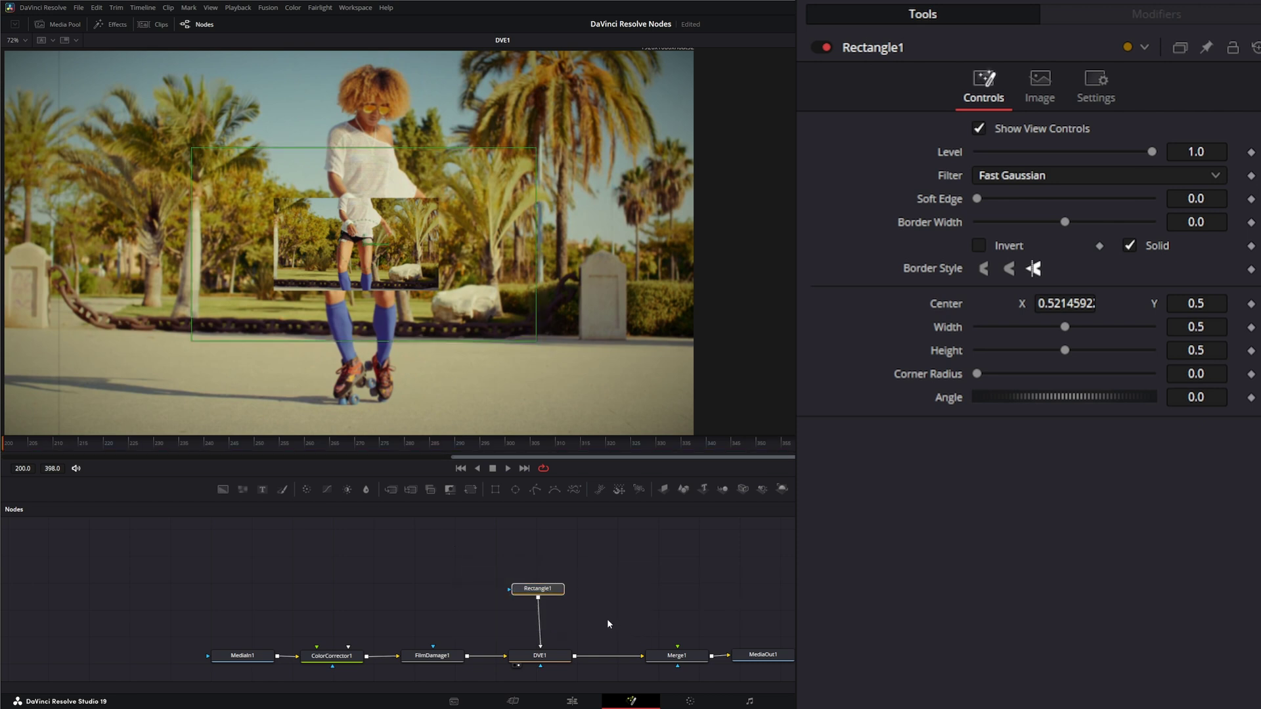
Step: Delete the rectangle mask and reset DVE1's Z Move to 1.0
key(Delete)
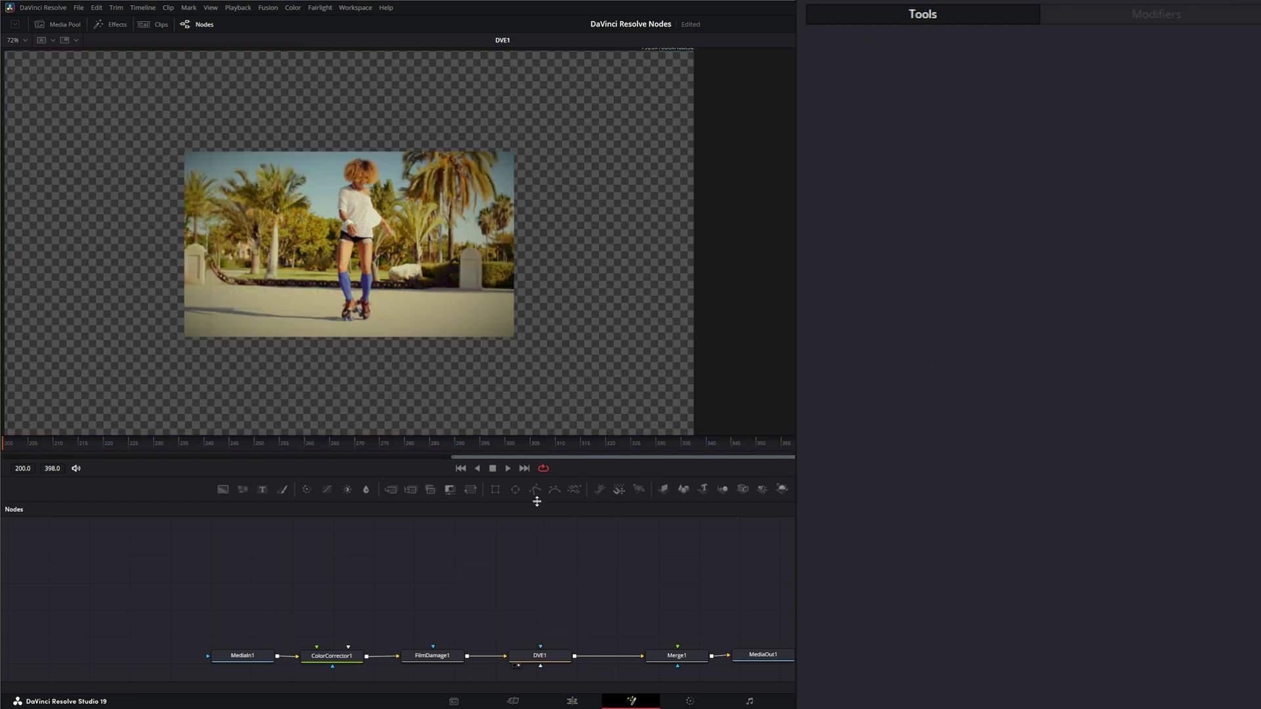
click(539, 656)
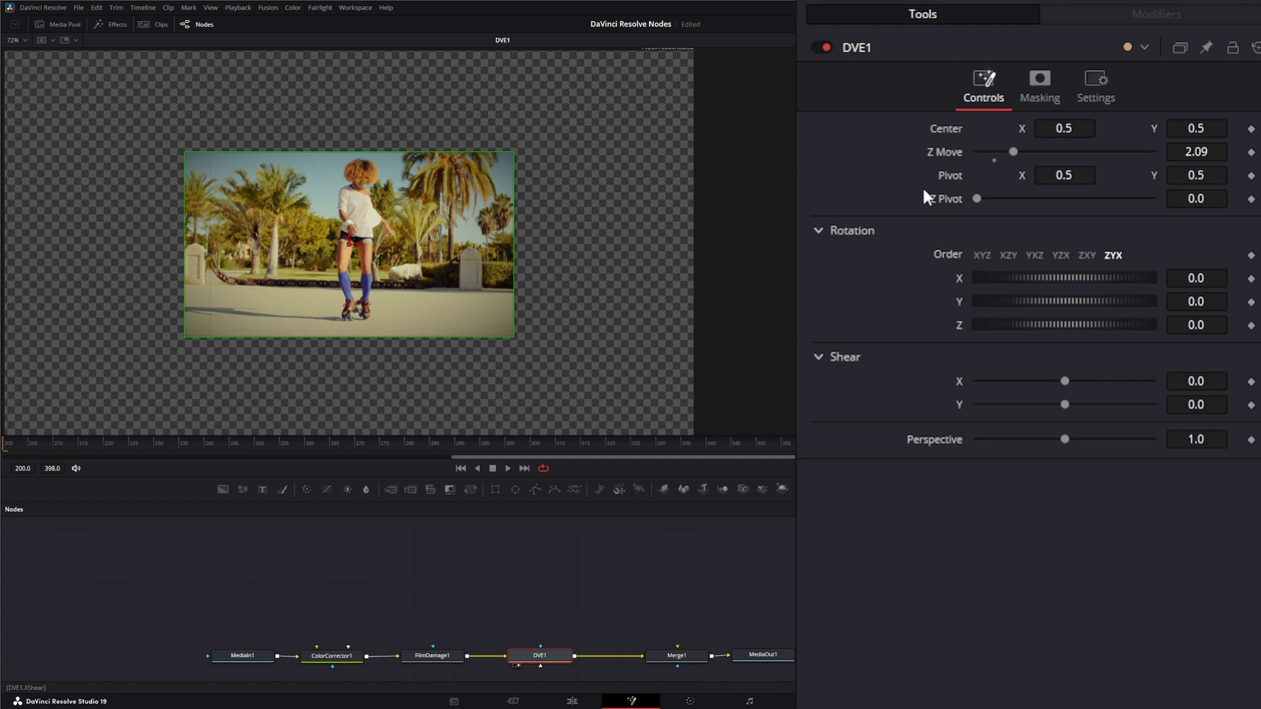
double_click(943, 151)
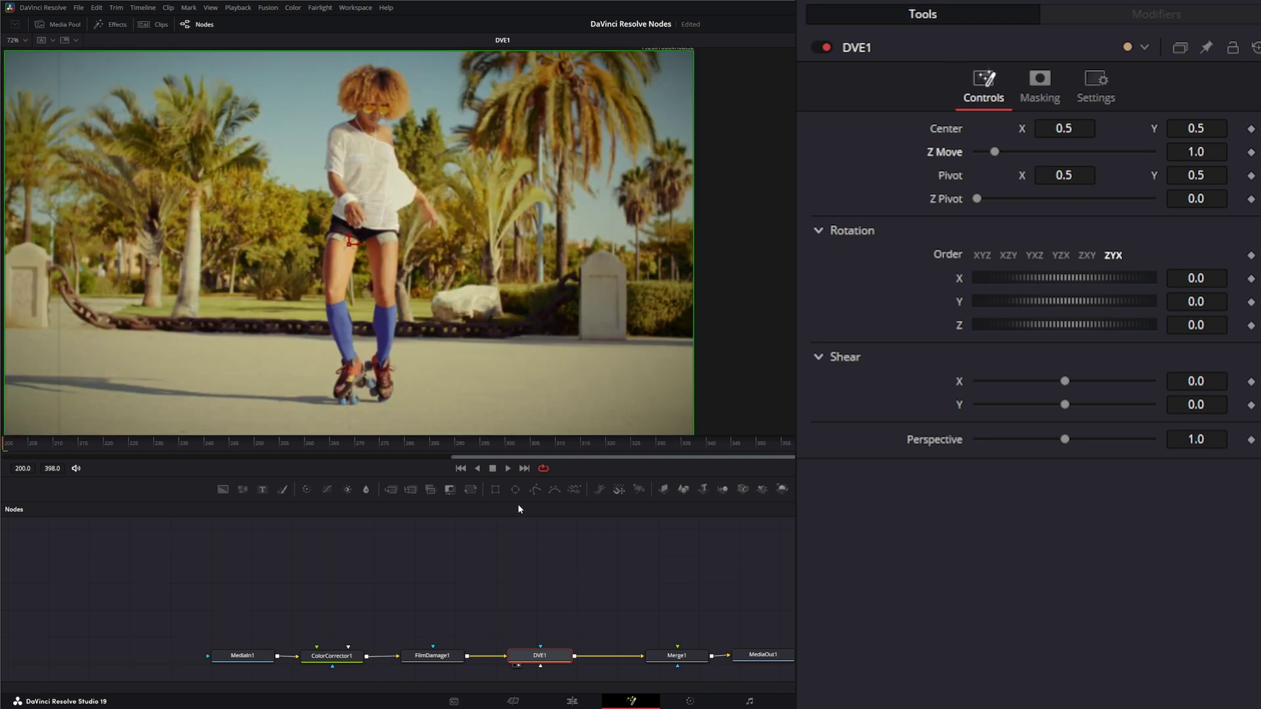
Step: Add an Ellipse mask to DVE1 and shrink it onto the skater's torso
drag(515, 490, 537, 660)
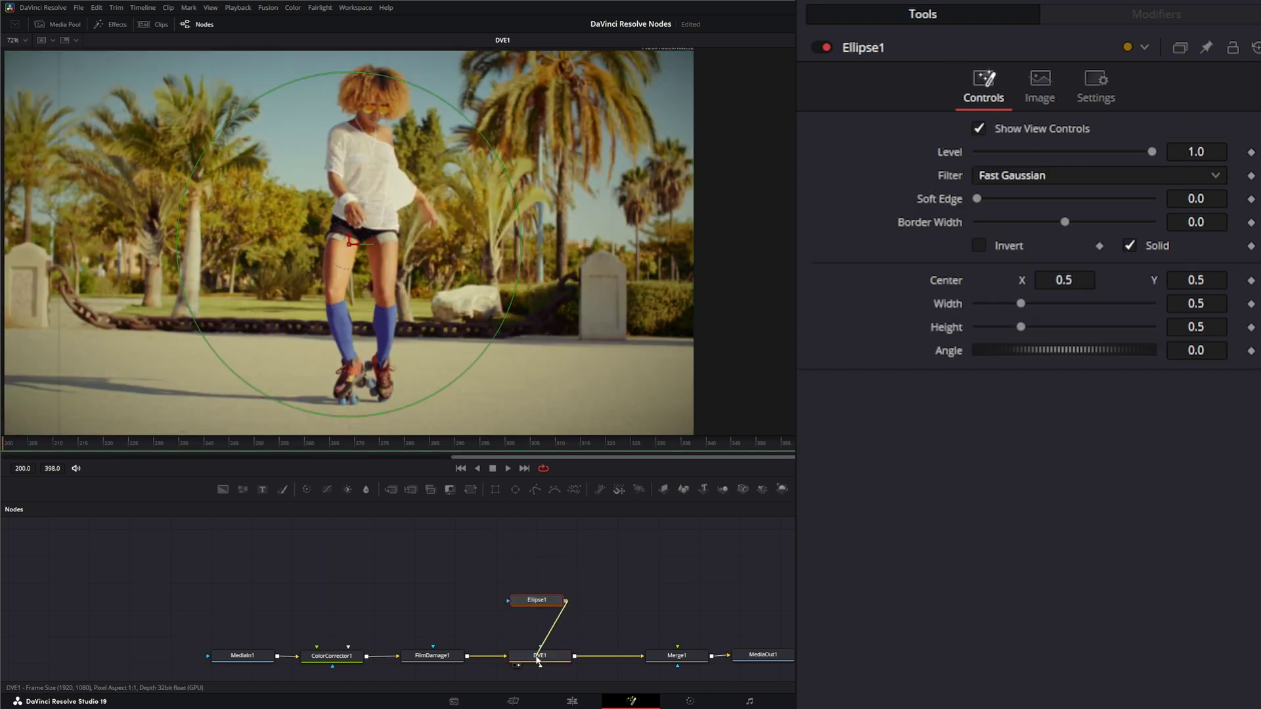
drag(537, 603, 540, 603)
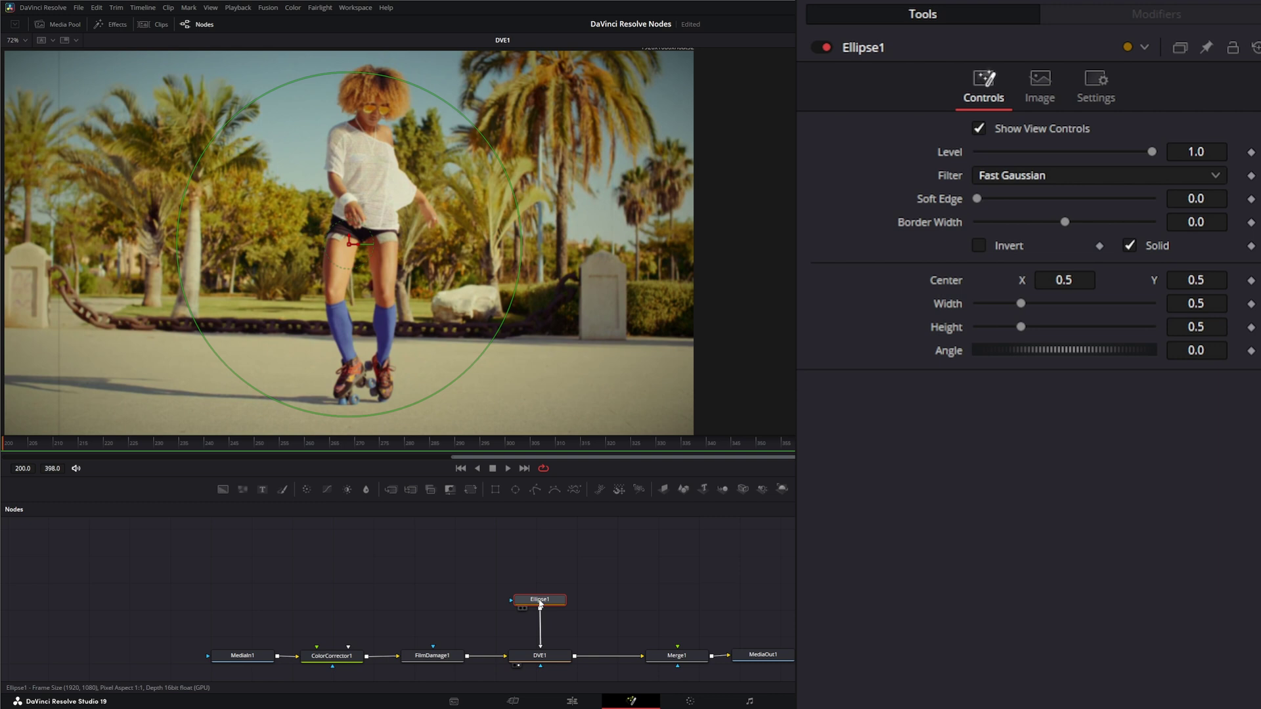
drag(439, 397, 398, 329)
drag(352, 246, 374, 159)
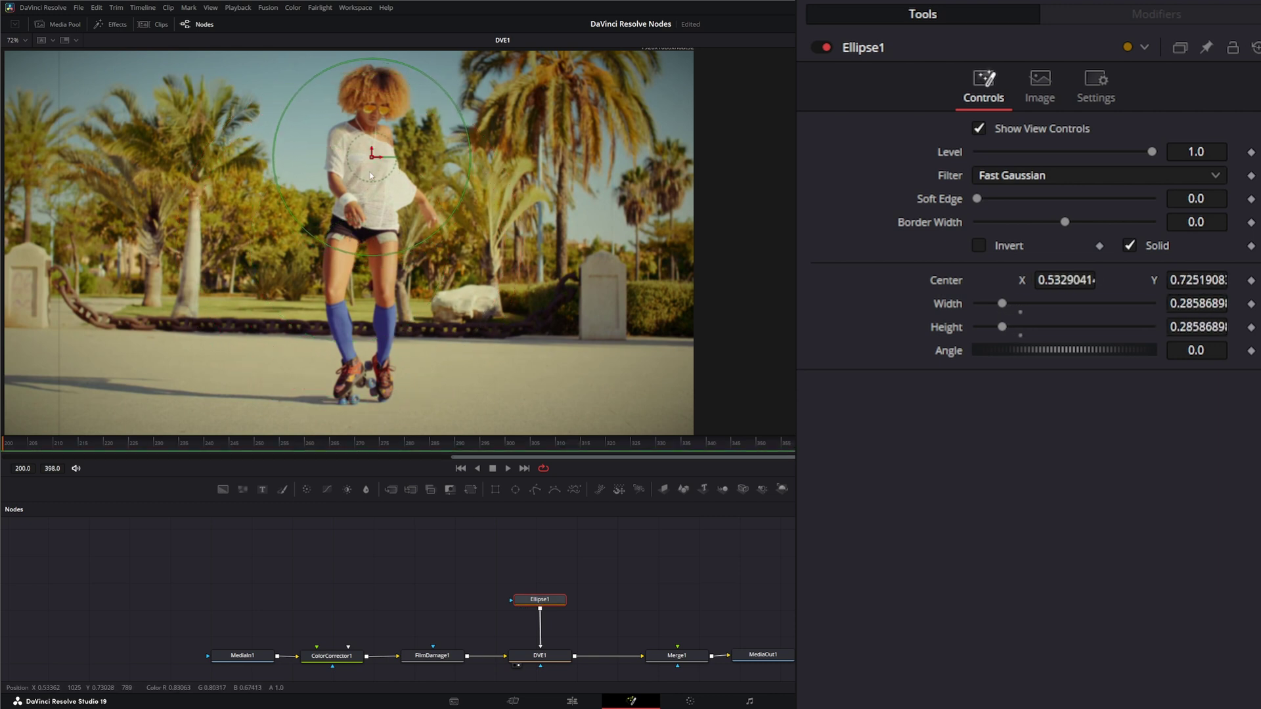
Step: Adjust DVE1's Z Move toward 1.2, resetting its centre to 0.5, 0.5
click(543, 658)
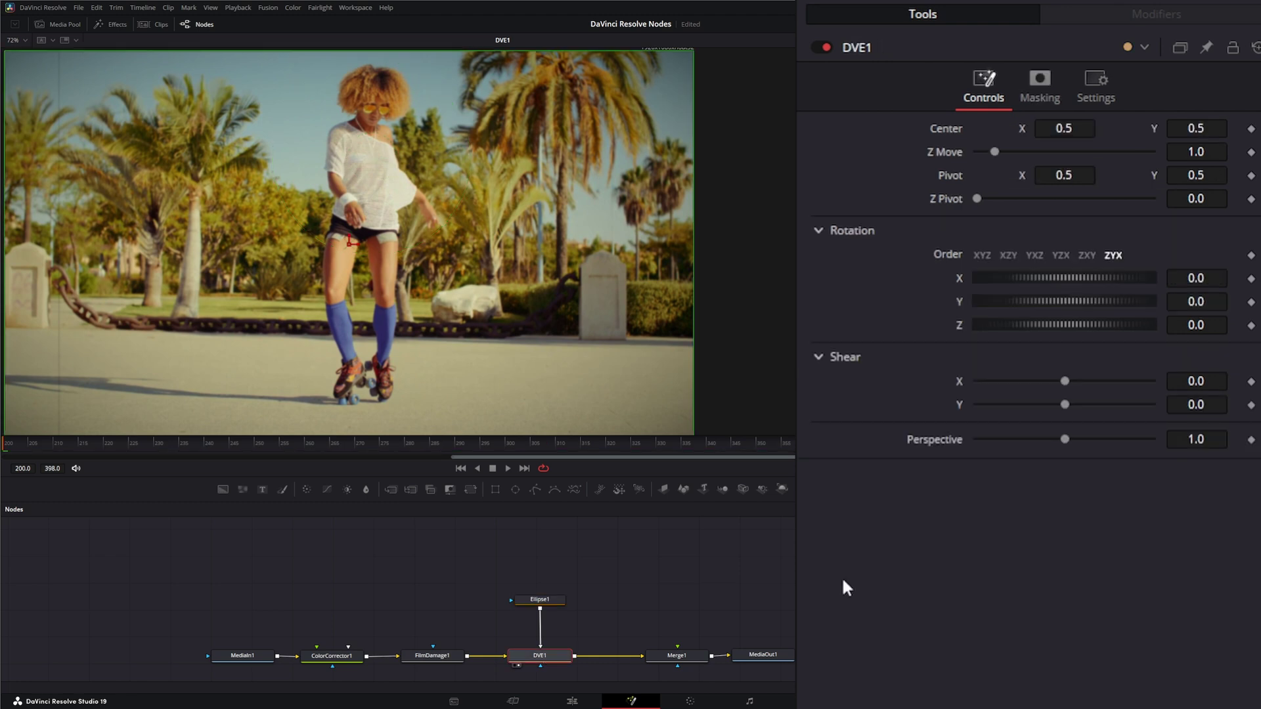
mouse_move(995, 152)
mouse_down()
mouse_move(1009, 153)
mouse_move(976, 153)
mouse_move(990, 152)
mouse_up()
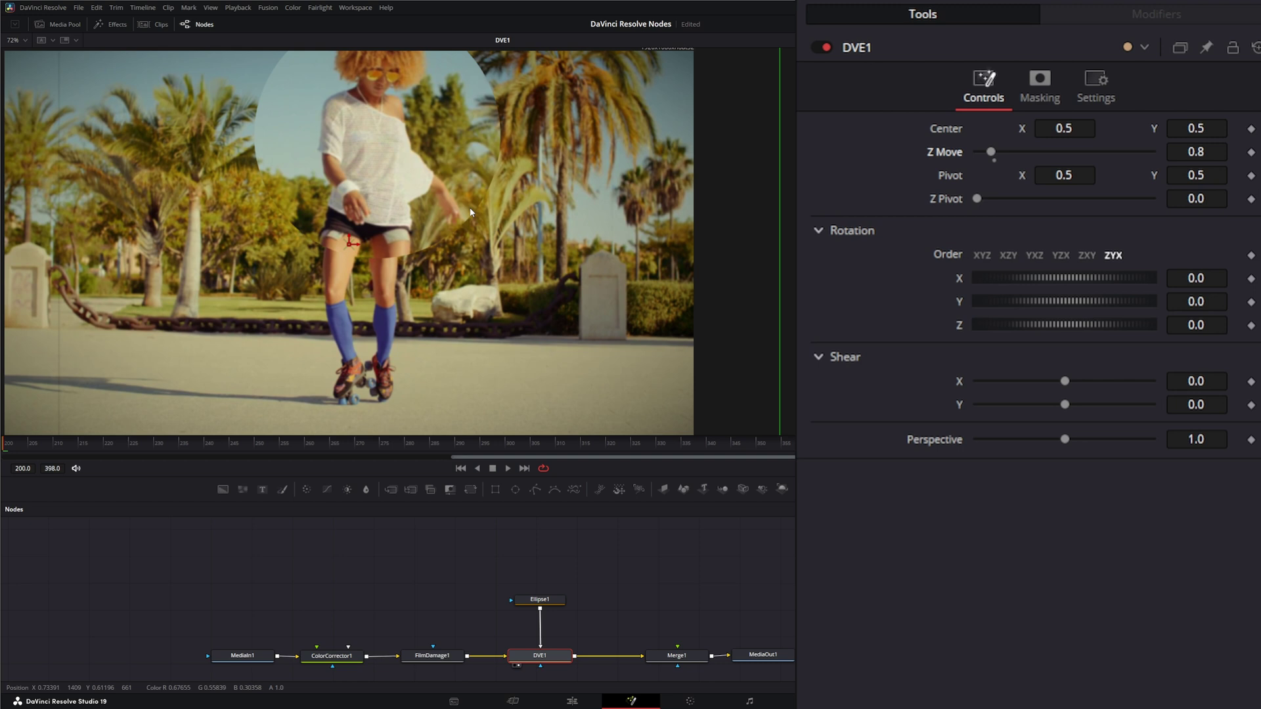
drag(350, 245, 369, 266)
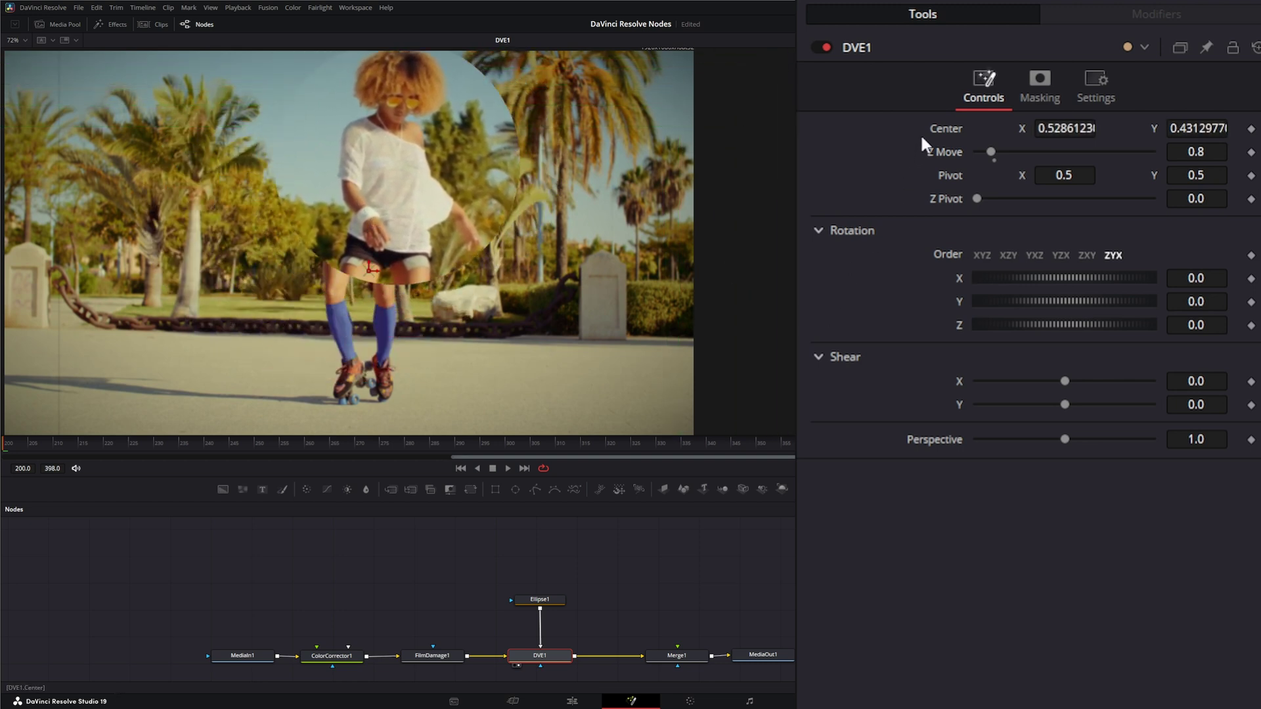
double_click(951, 122)
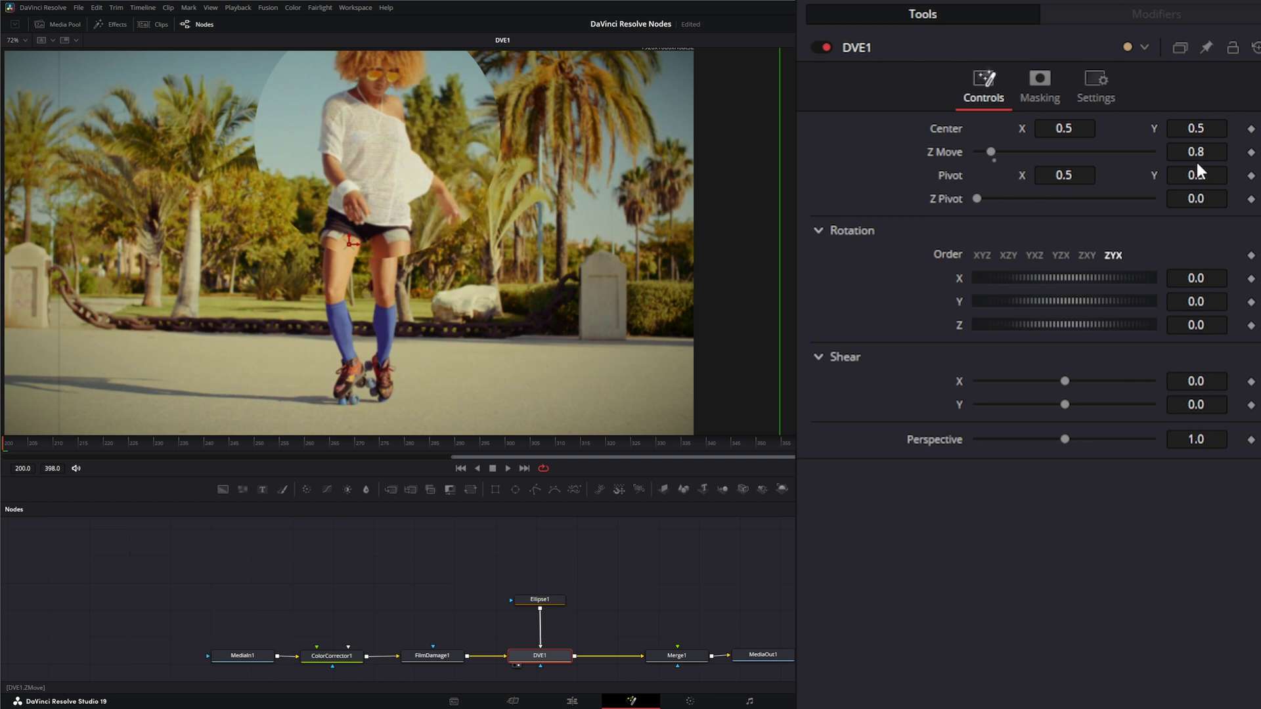
mouse_move(1203, 153)
mouse_down()
mouse_move(1153, 154)
mouse_move(1252, 154)
mouse_move(1189, 154)
mouse_move(1205, 154)
mouse_up()
Step: Reset DVE1's Z Move, then set it to 1.18 with Pivot X 0.529 and Pivot Y 0.472
double_click(947, 151)
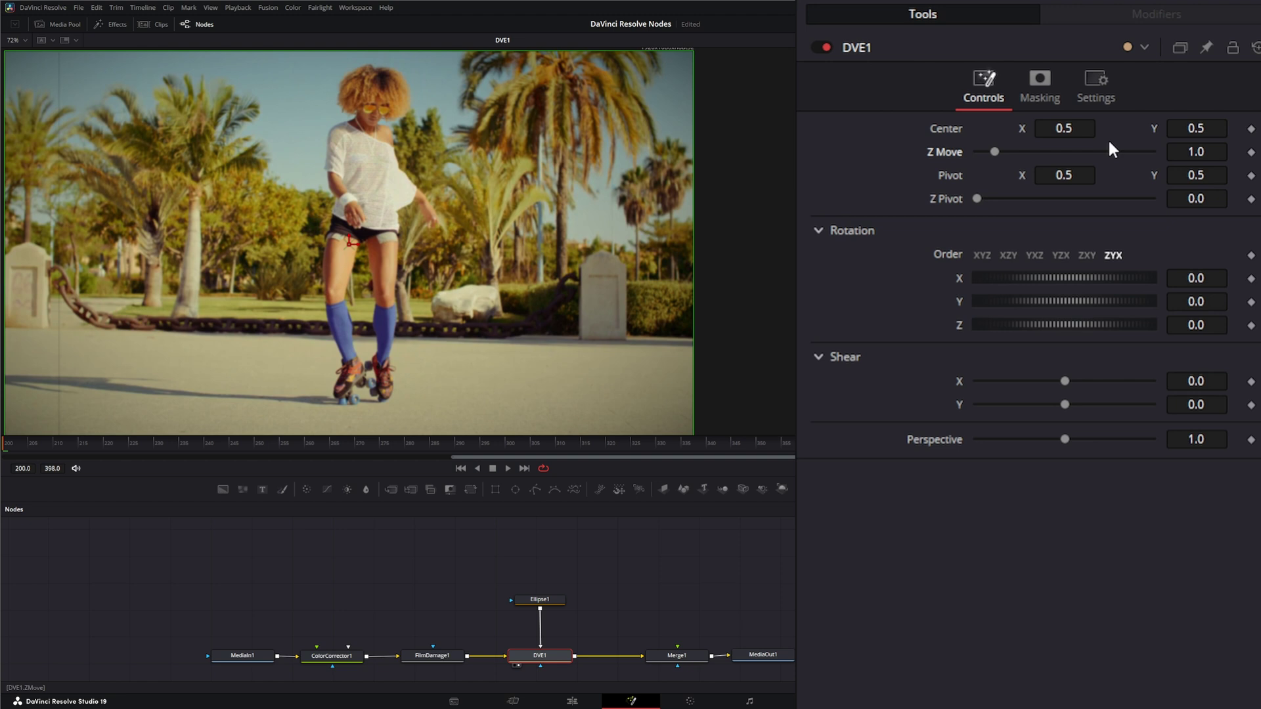
drag(996, 149, 1000, 149)
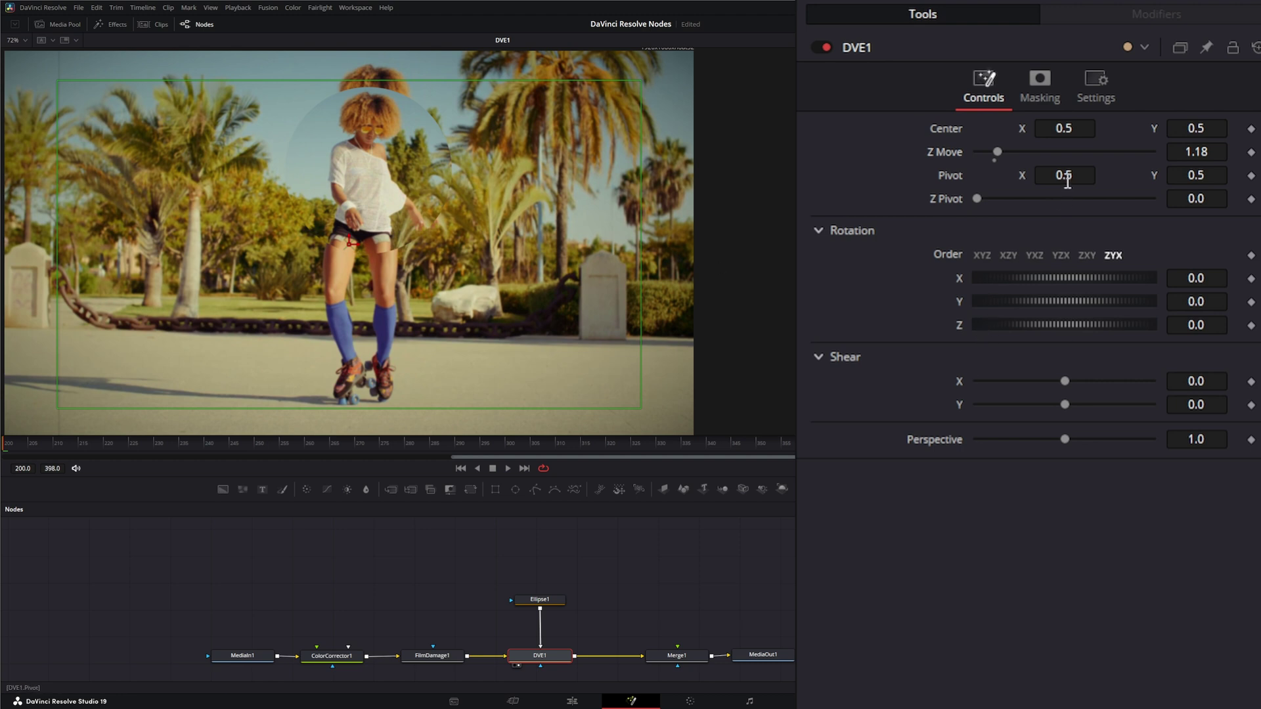
drag(1068, 181, 1088, 181)
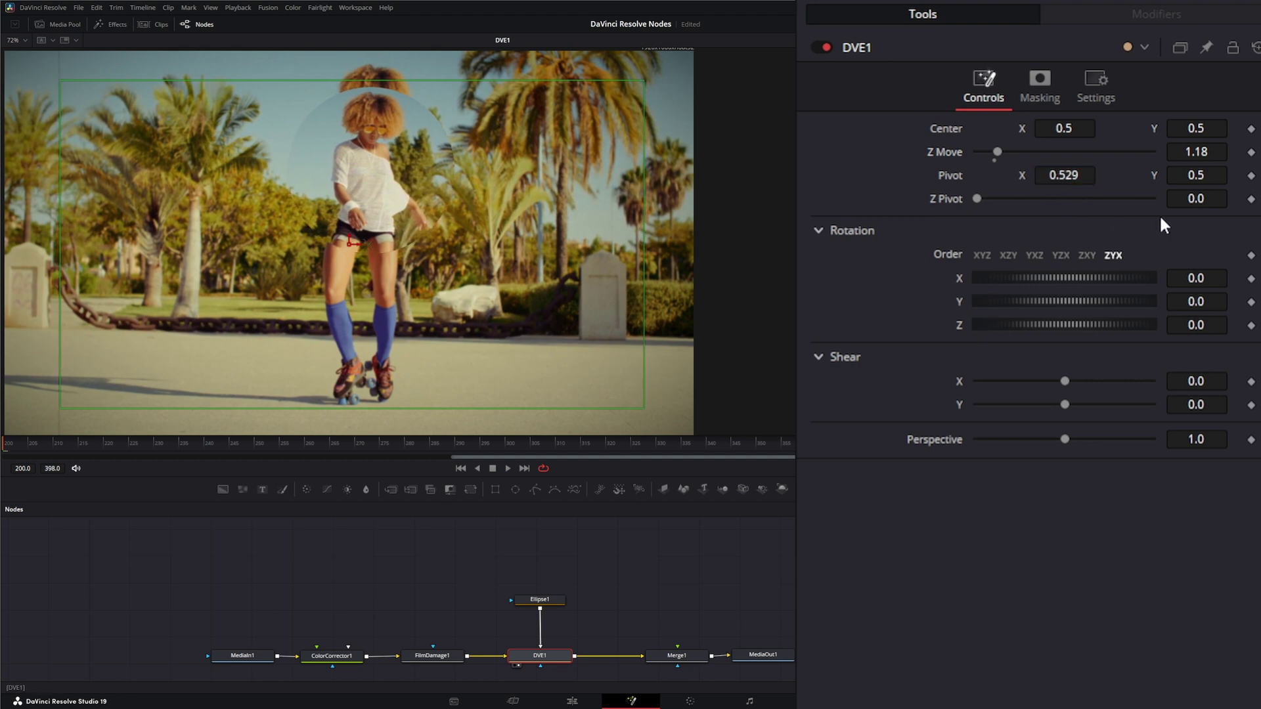
drag(1207, 180, 1189, 180)
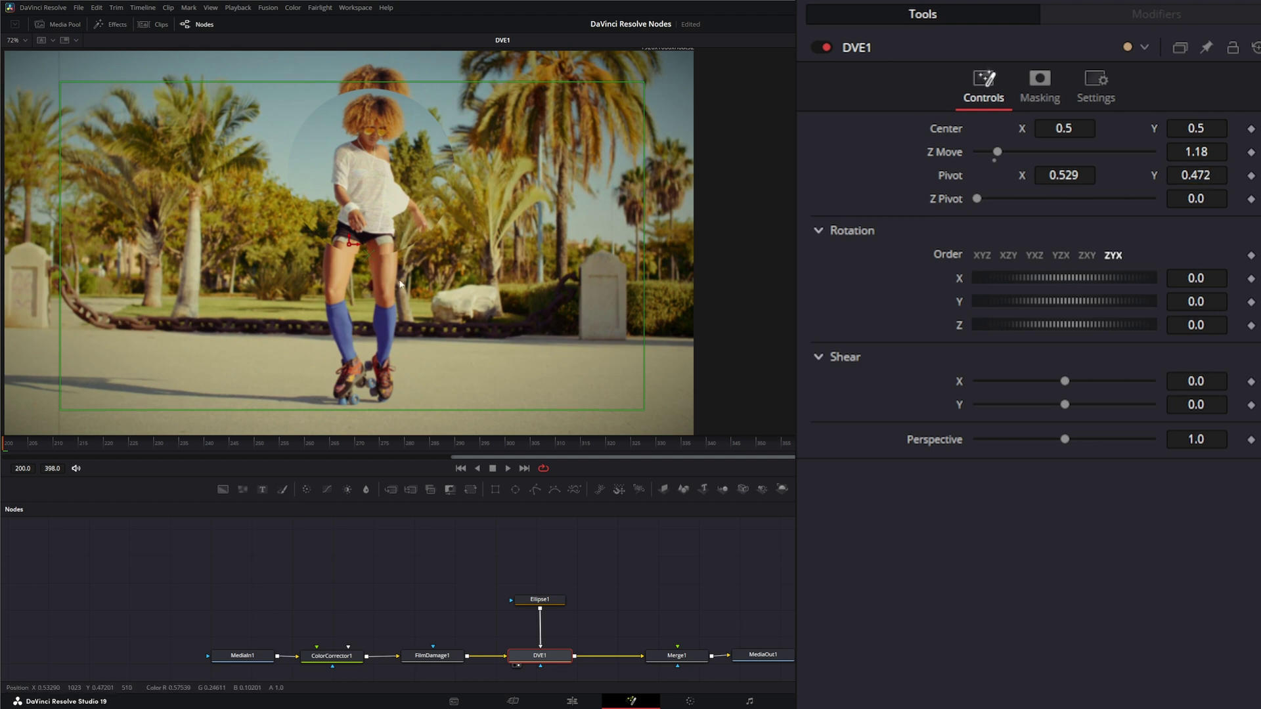
Step: Set DVE1's Rotation Order to XYZ and tilt Rotation X to 20
click(983, 255)
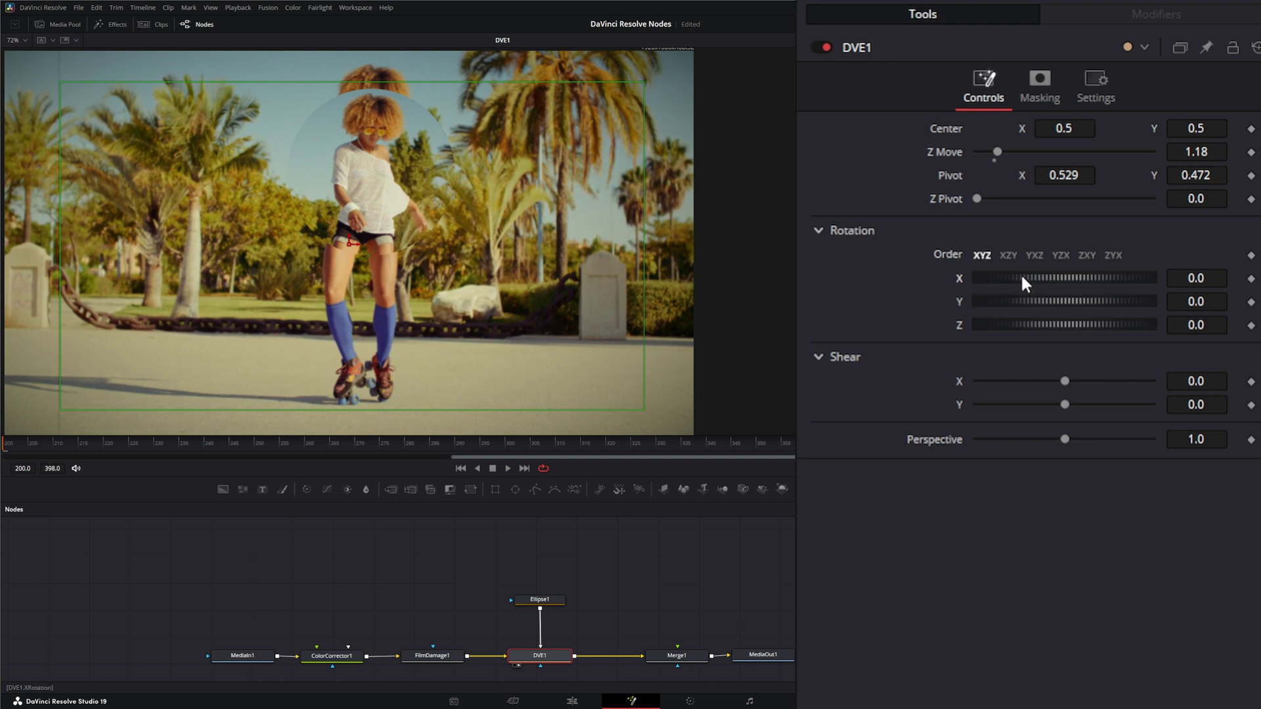
drag(1022, 278, 1047, 302)
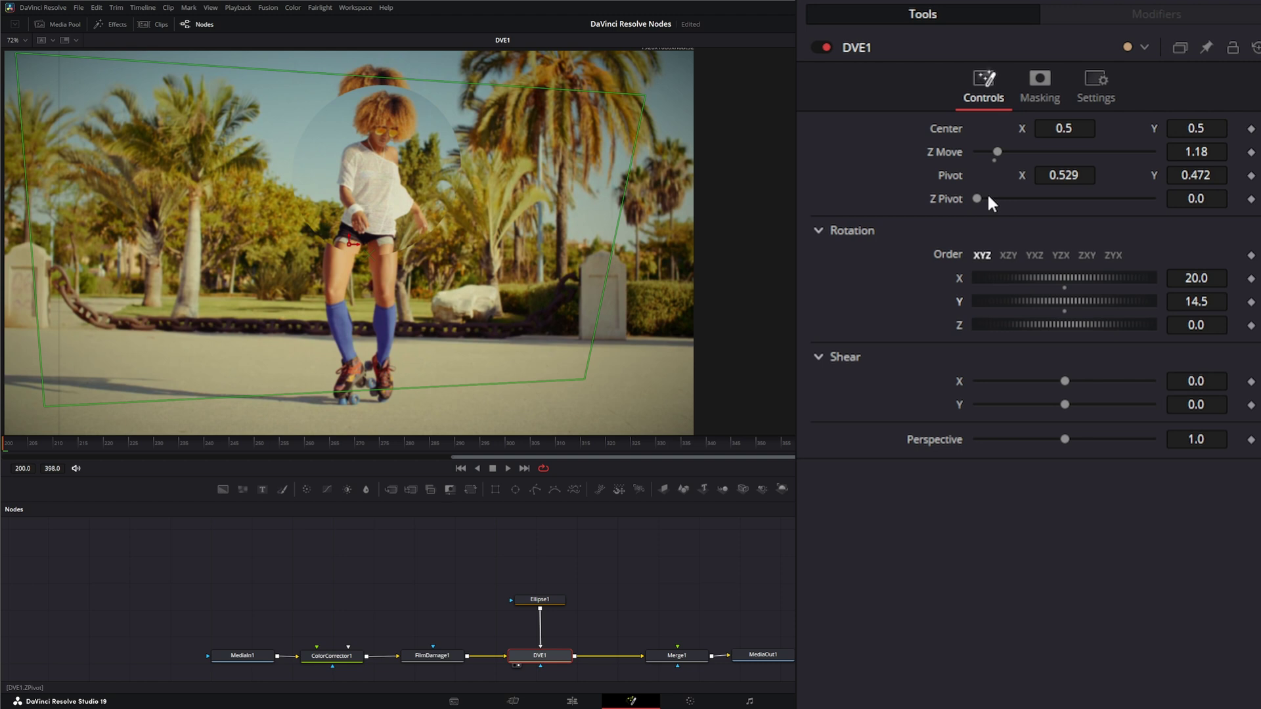
mouse_move(978, 198)
mouse_down()
mouse_move(1053, 199)
mouse_move(948, 205)
mouse_move(1143, 206)
mouse_move(971, 216)
mouse_up()
Step: Keep Y and Z rotation at 0 and shear the DVE image to Shear X -0.18
drag(1054, 322, 1015, 323)
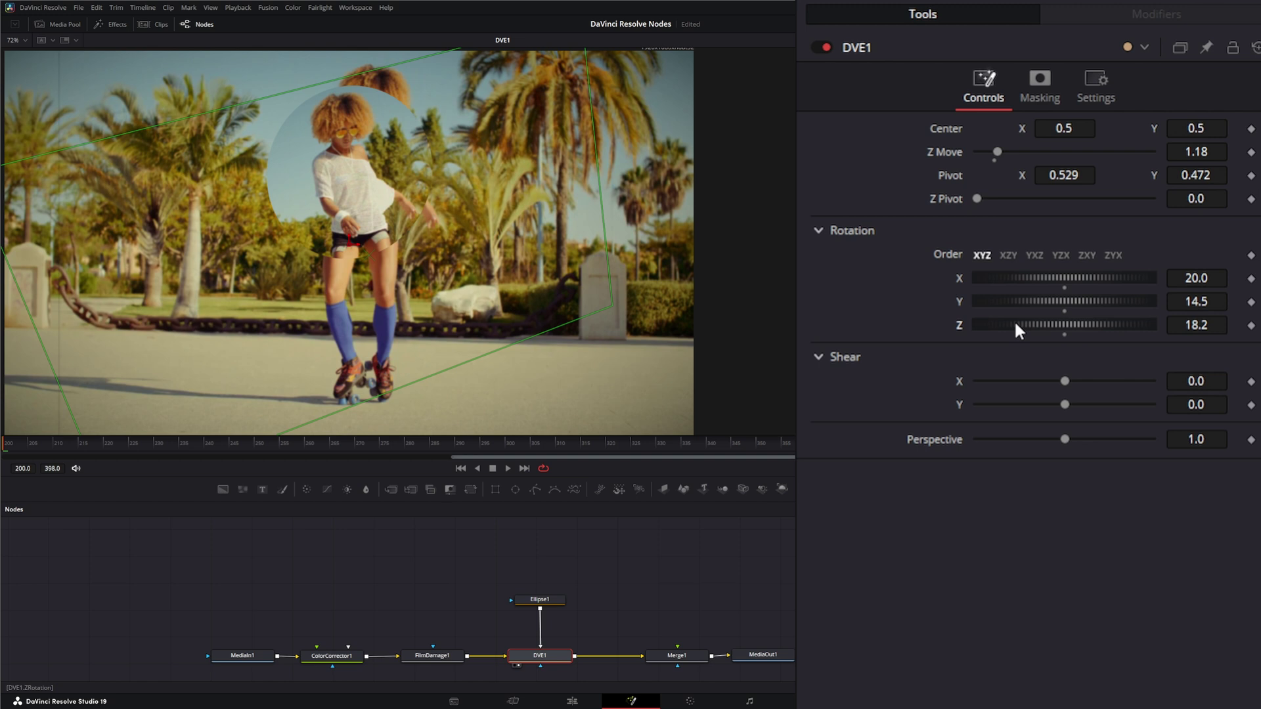
double_click(961, 321)
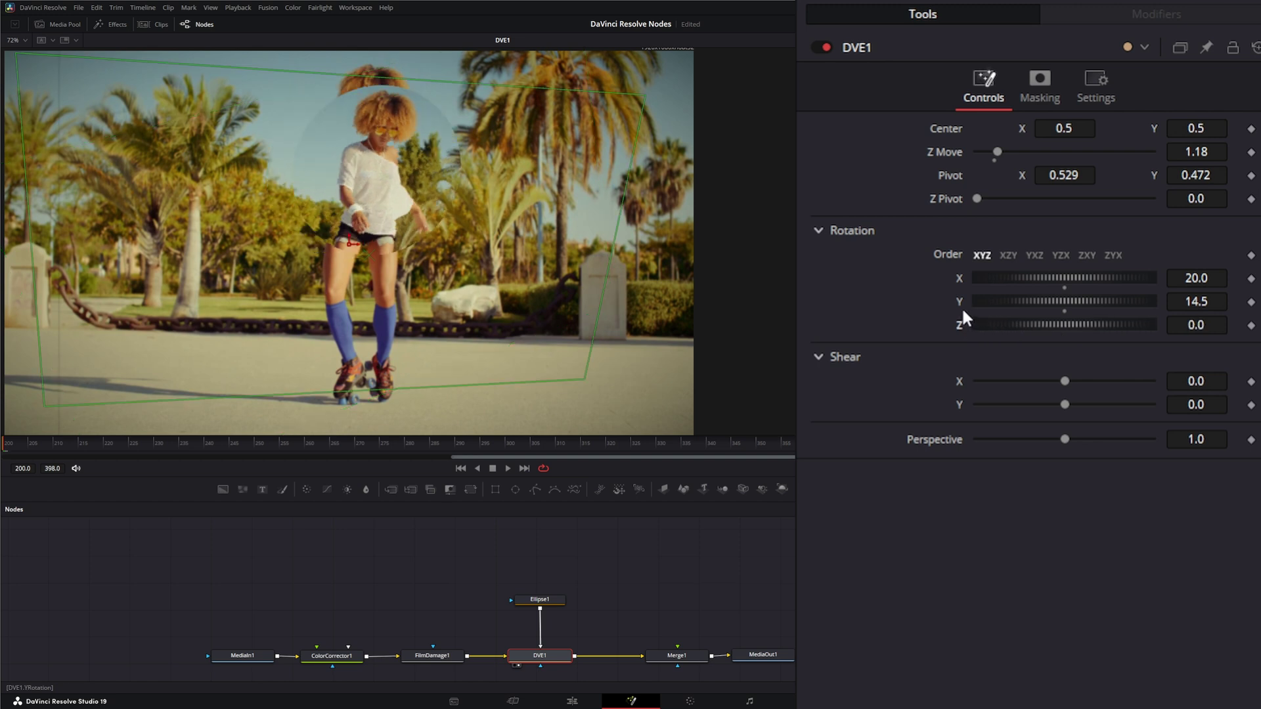
double_click(958, 301)
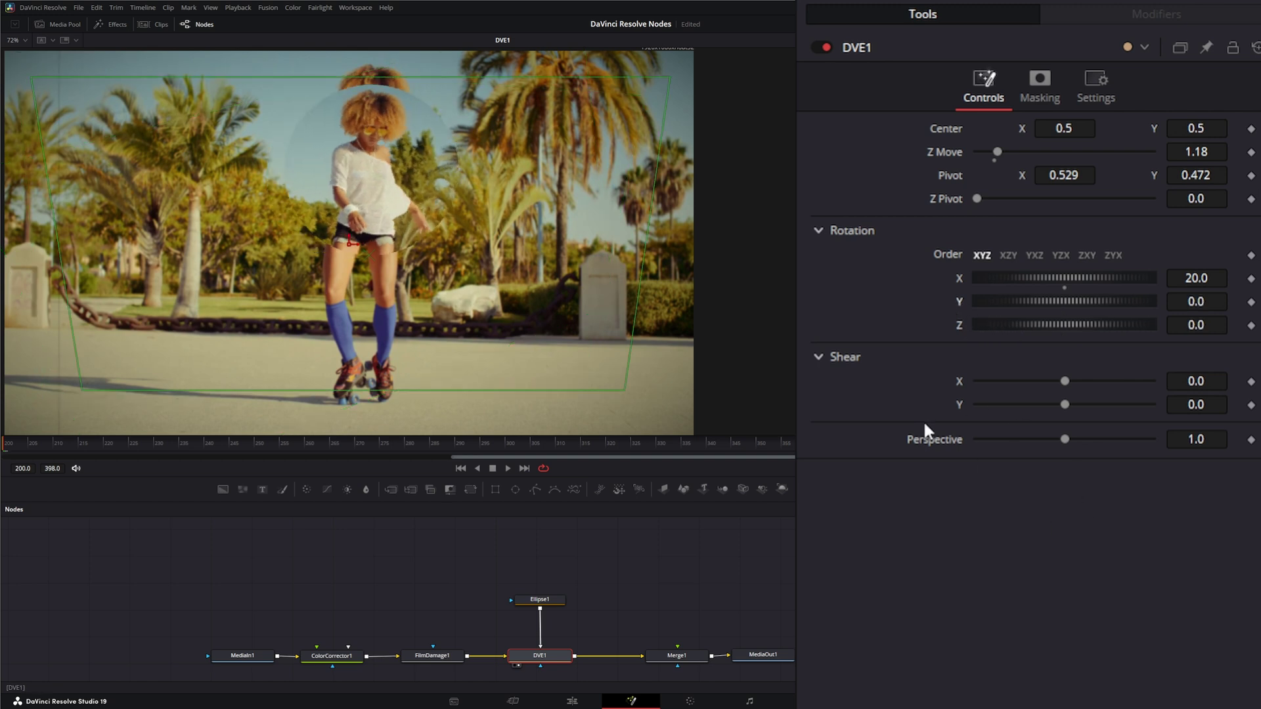
drag(1065, 381, 1075, 405)
Step: Reset both shears and the X tilt to 0, leaving Perspective at 1.0
double_click(961, 405)
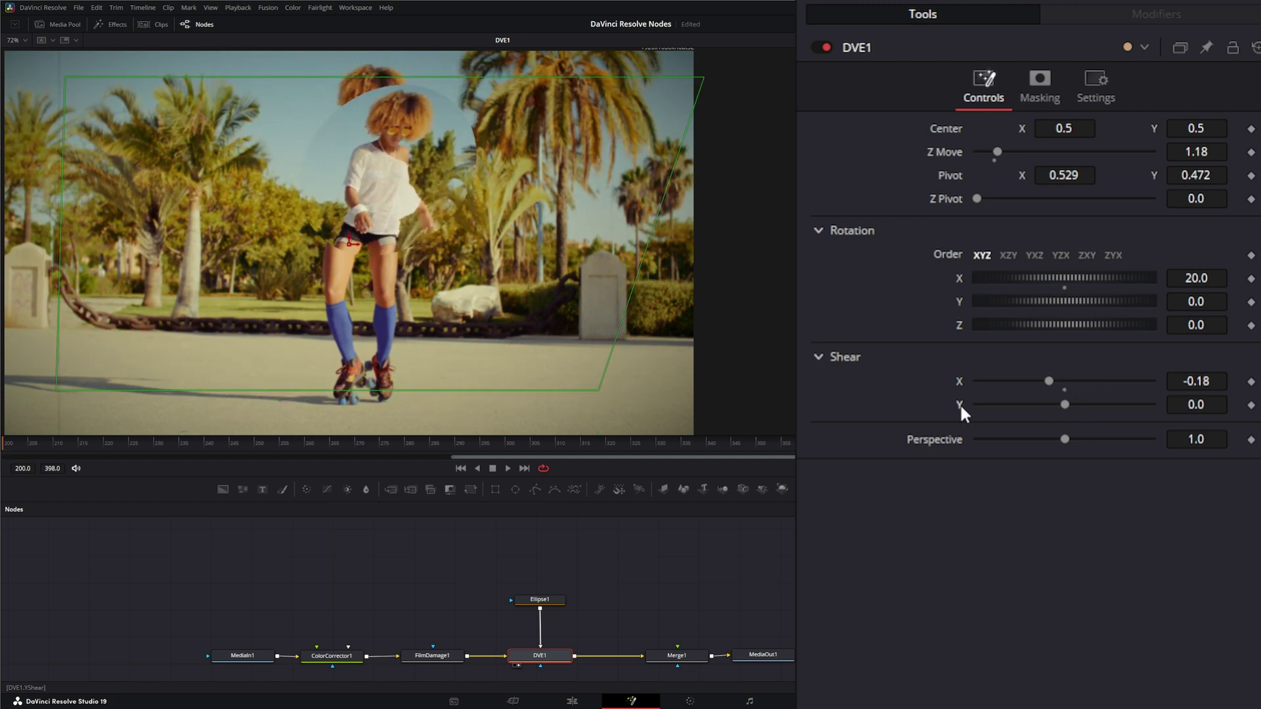
double_click(962, 389)
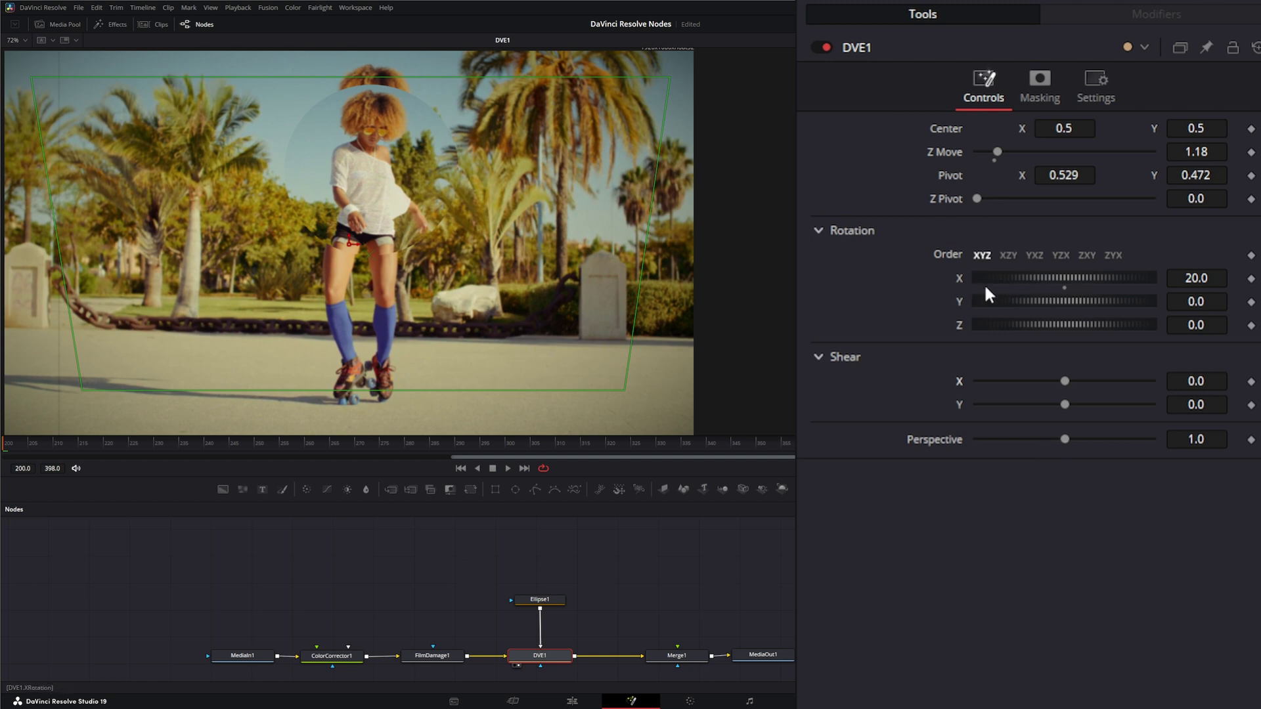
double_click(958, 276)
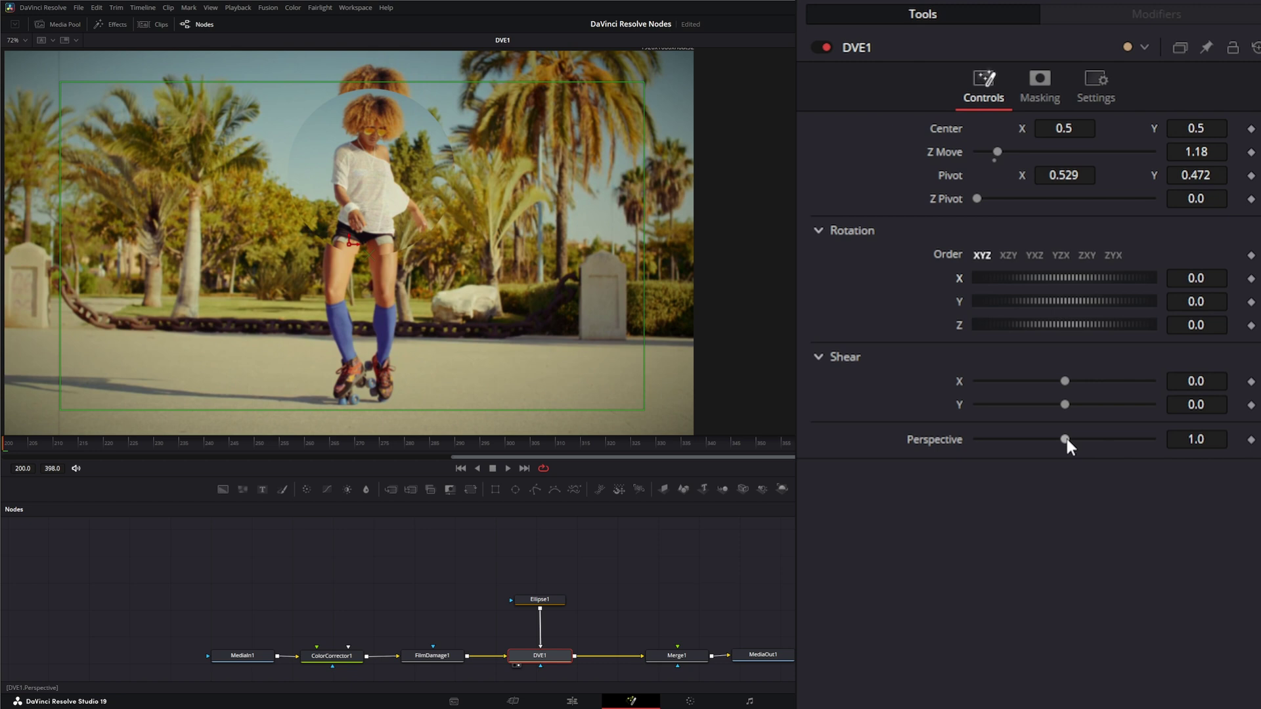
mouse_move(1067, 440)
mouse_down()
mouse_move(1041, 443)
mouse_move(1061, 458)
mouse_up()
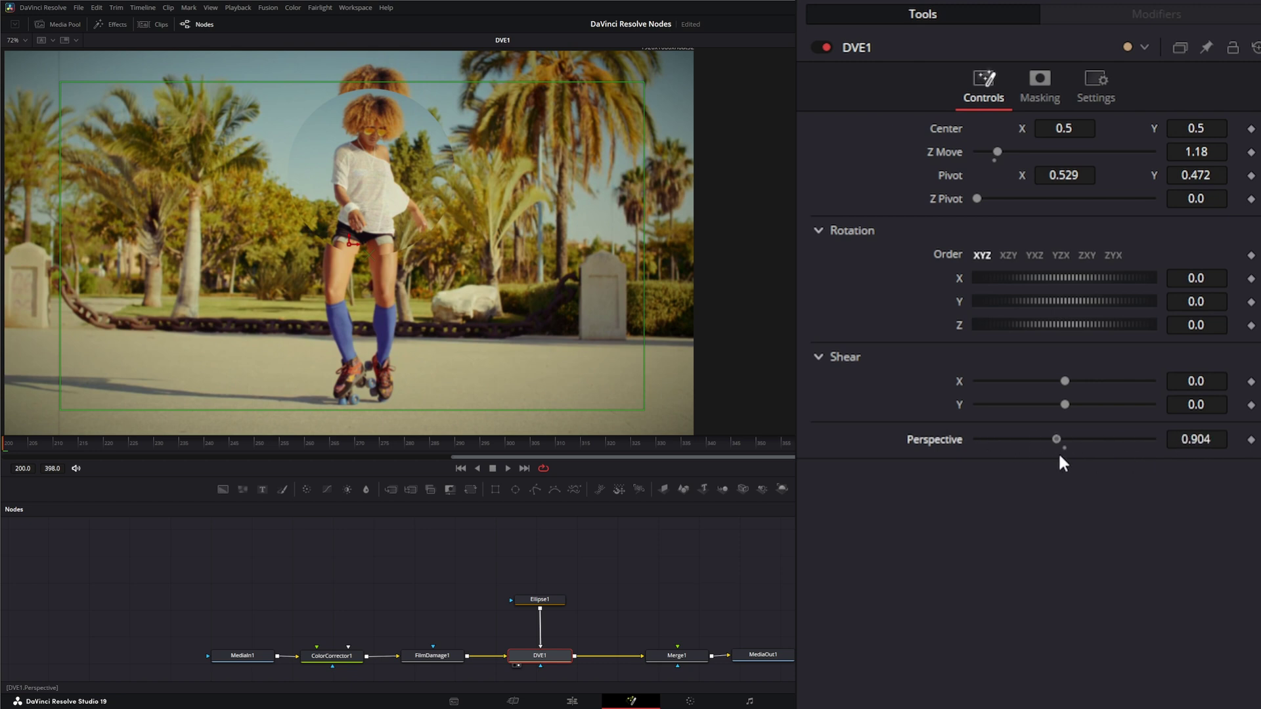
double_click(952, 439)
Step: Tilt the DVE image to Rotation X 22.7 and Rotation Y 40, Perspective kept at 1.0
drag(1219, 274, 1260, 275)
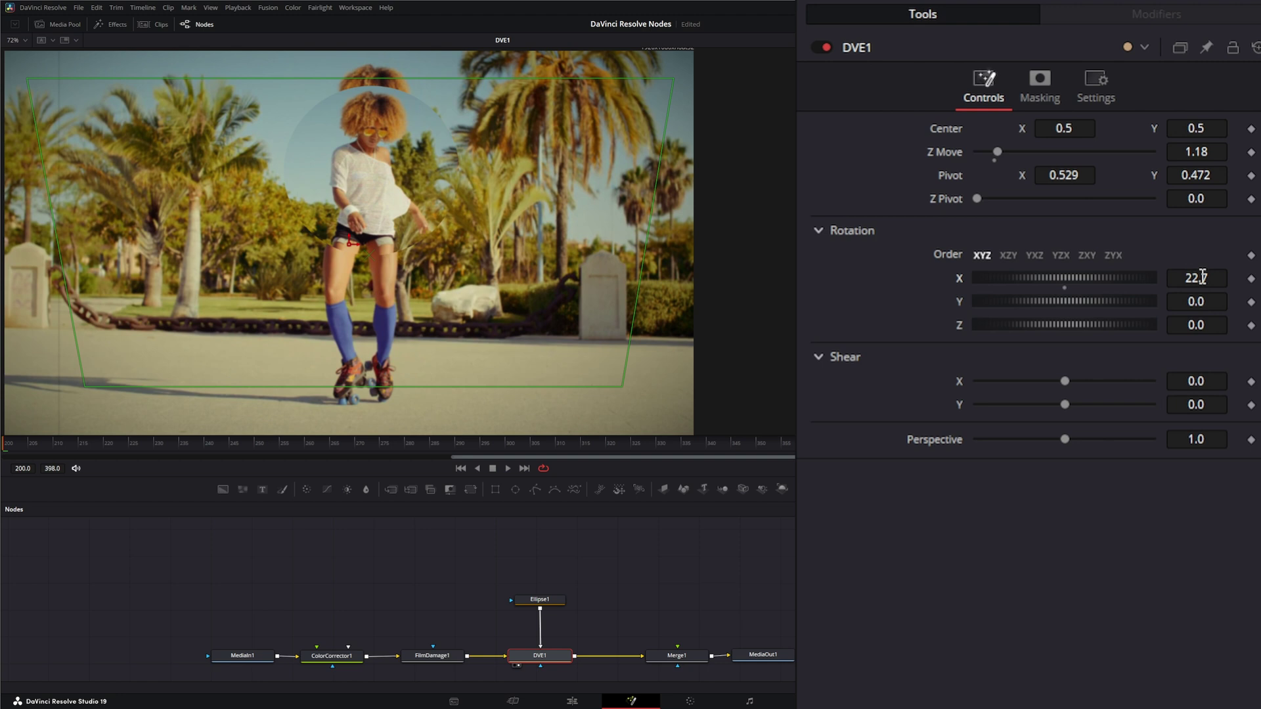
drag(1068, 440, 1019, 439)
double_click(948, 439)
drag(1064, 295, 1074, 303)
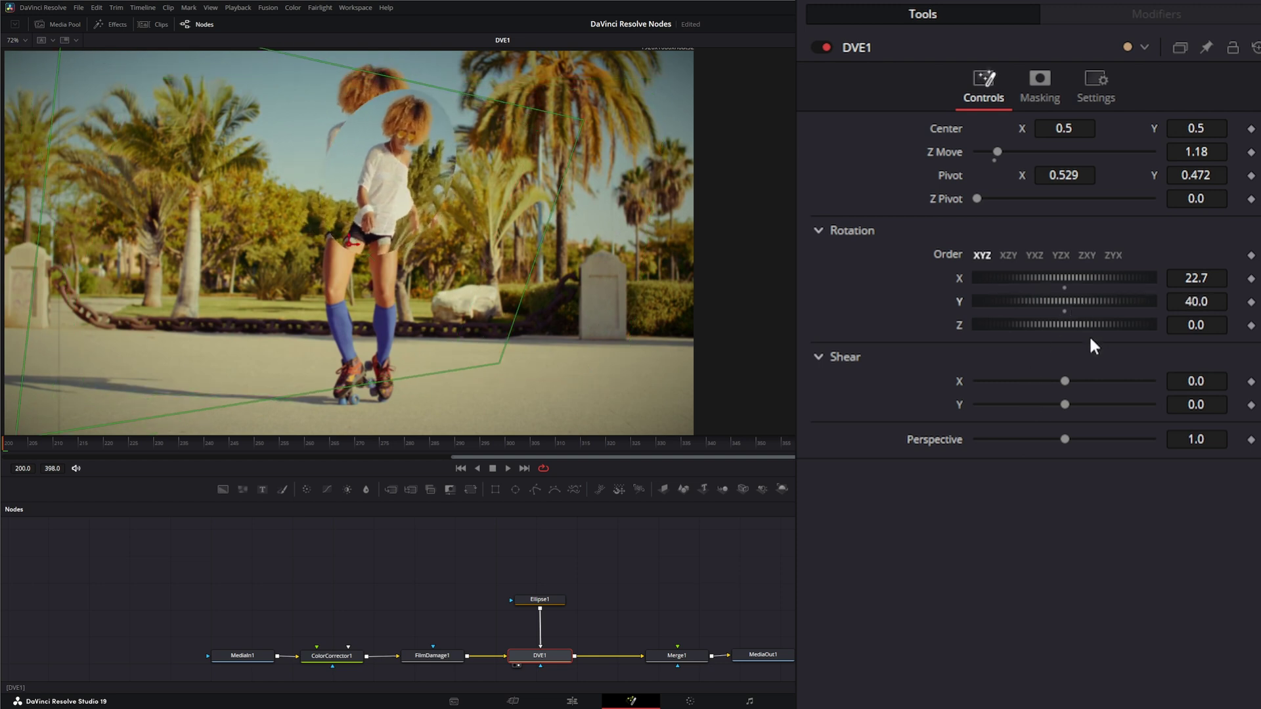
click(1046, 82)
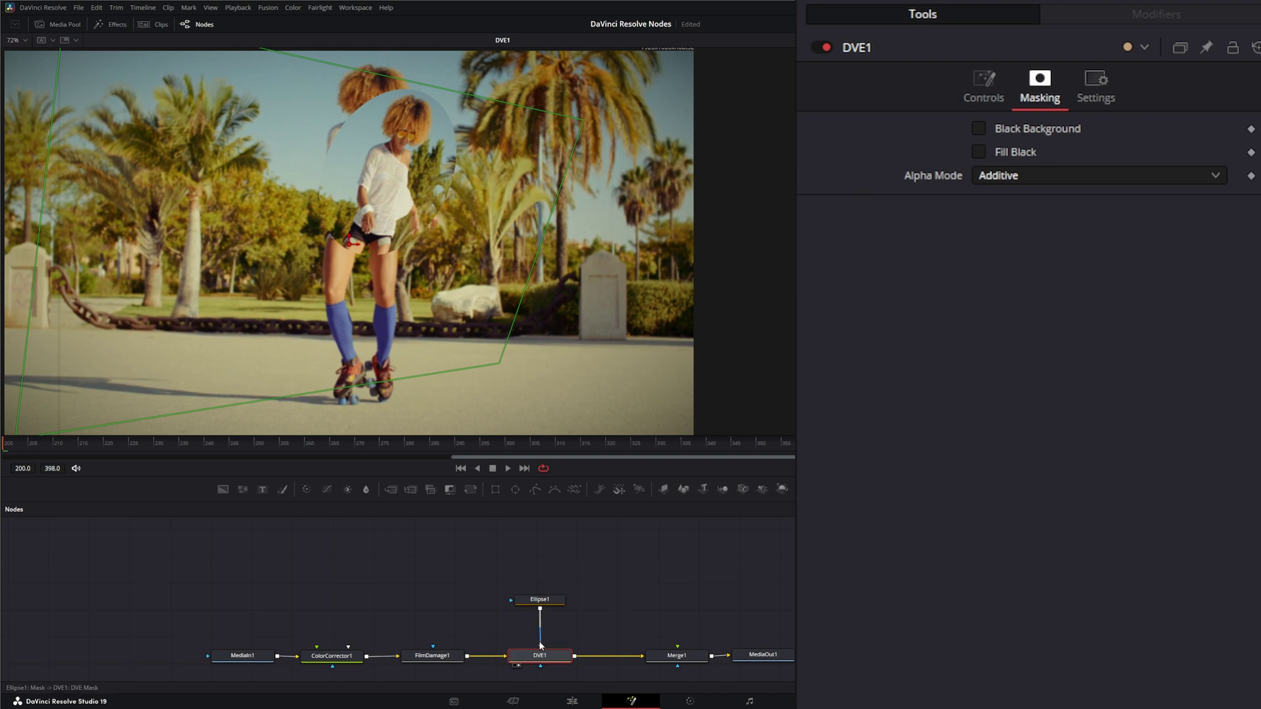
click(980, 129)
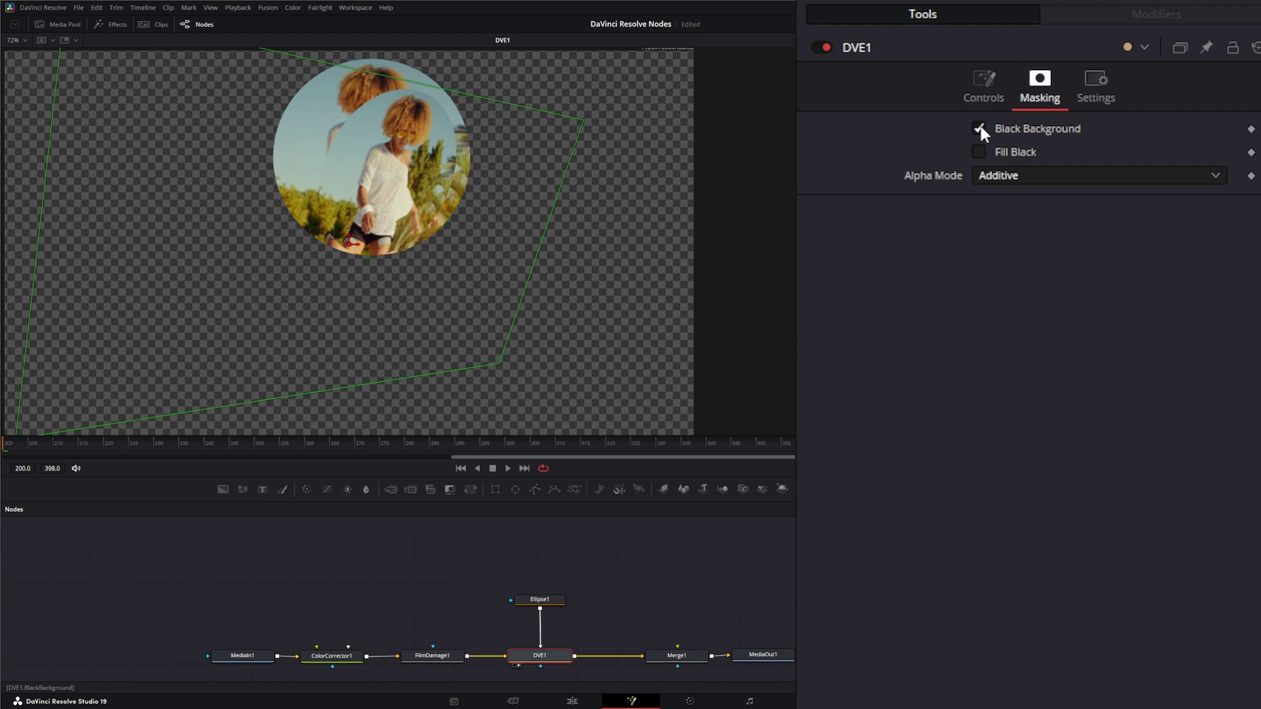
click(980, 128)
click(979, 151)
click(980, 151)
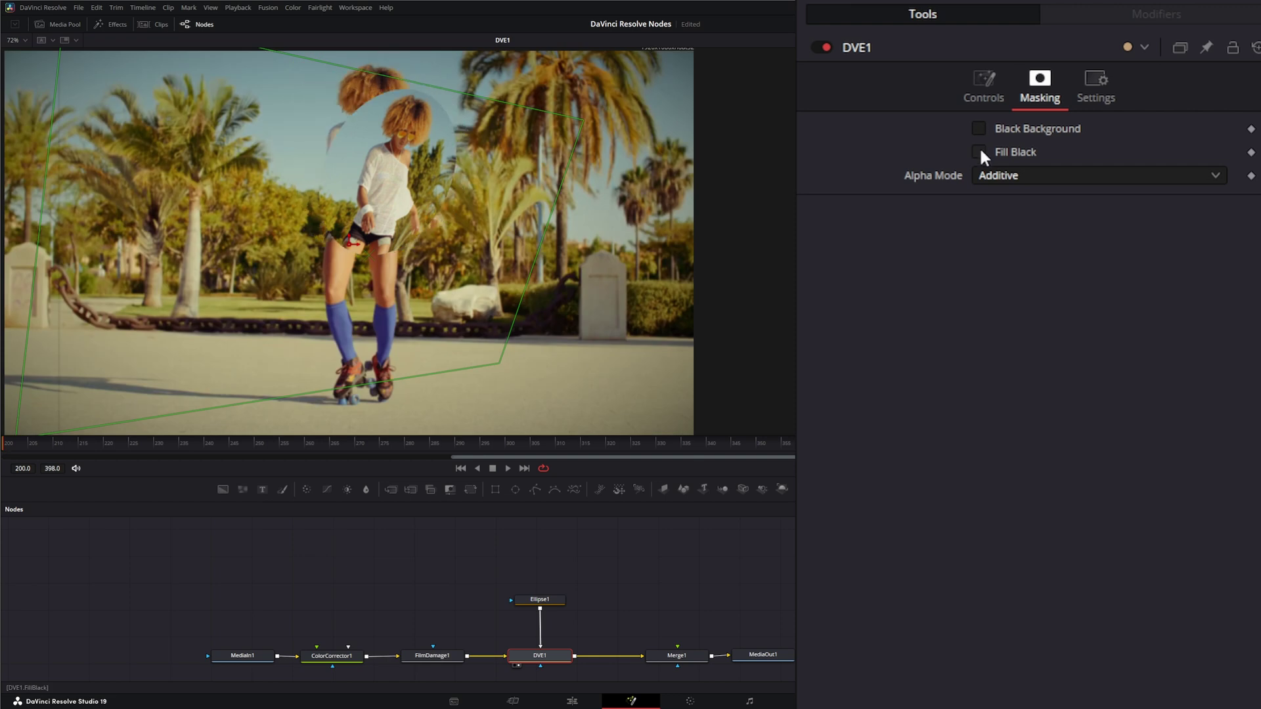
click(1003, 175)
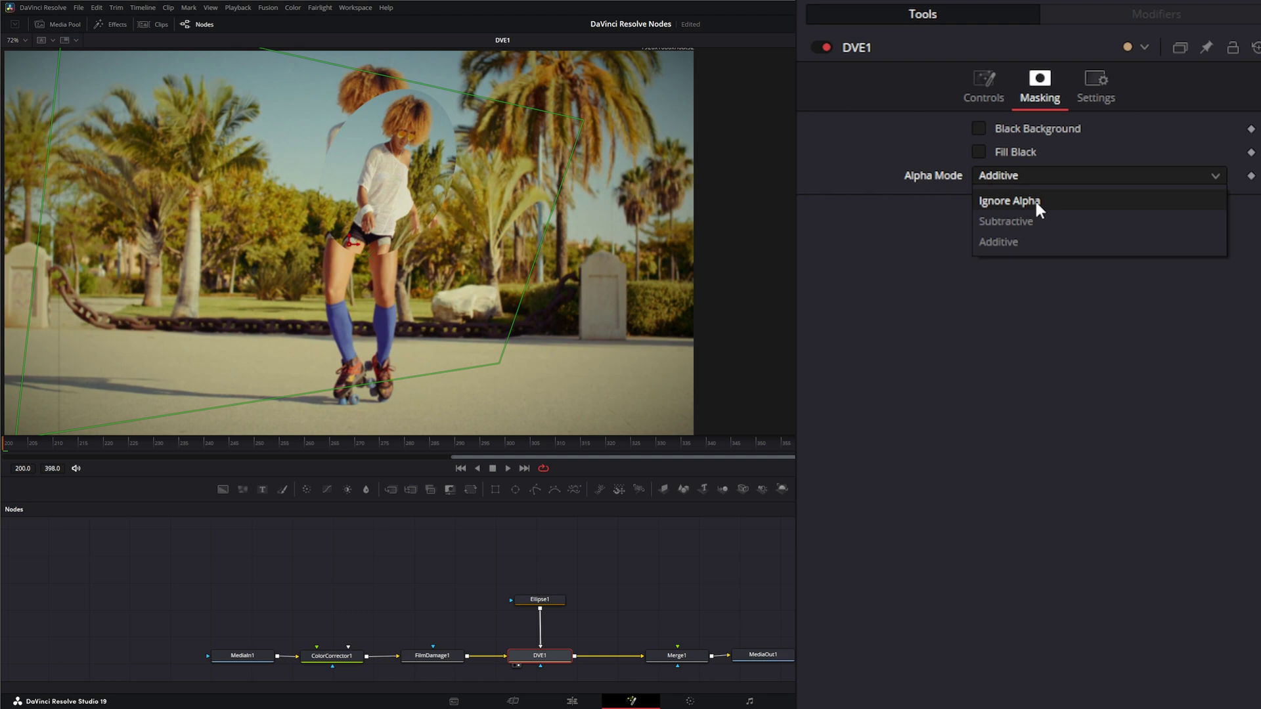
click(909, 276)
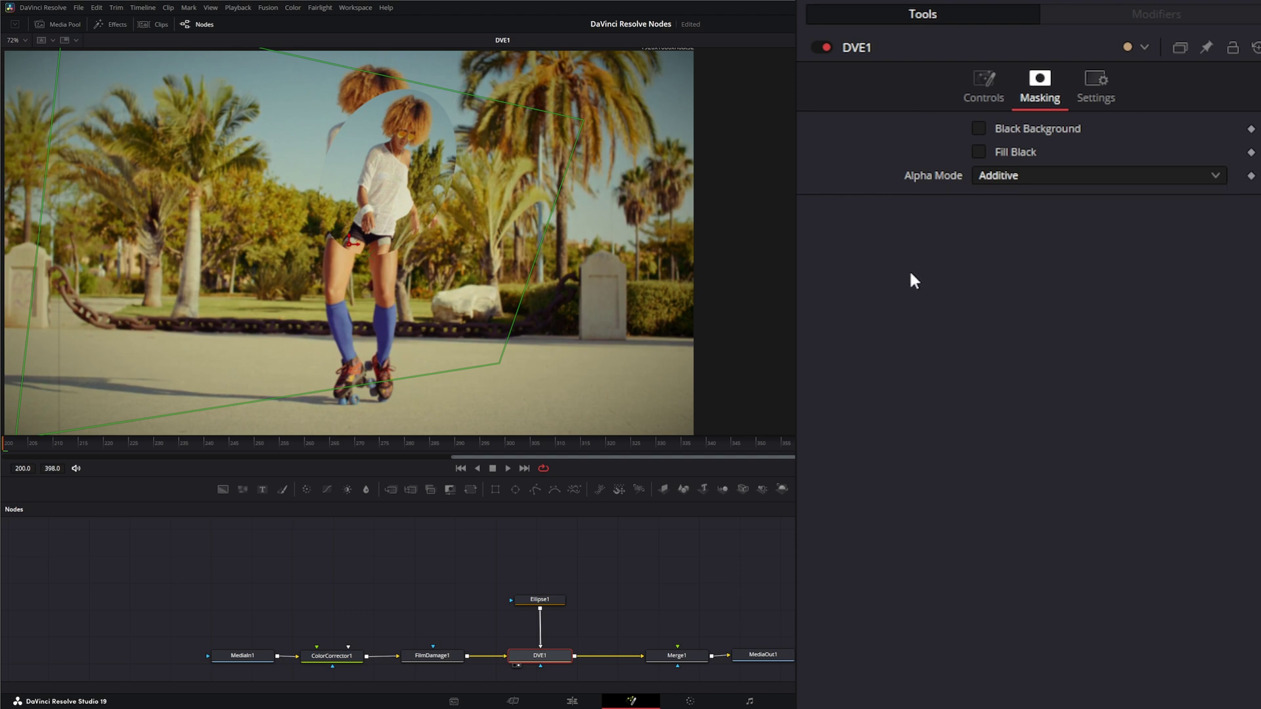
click(985, 82)
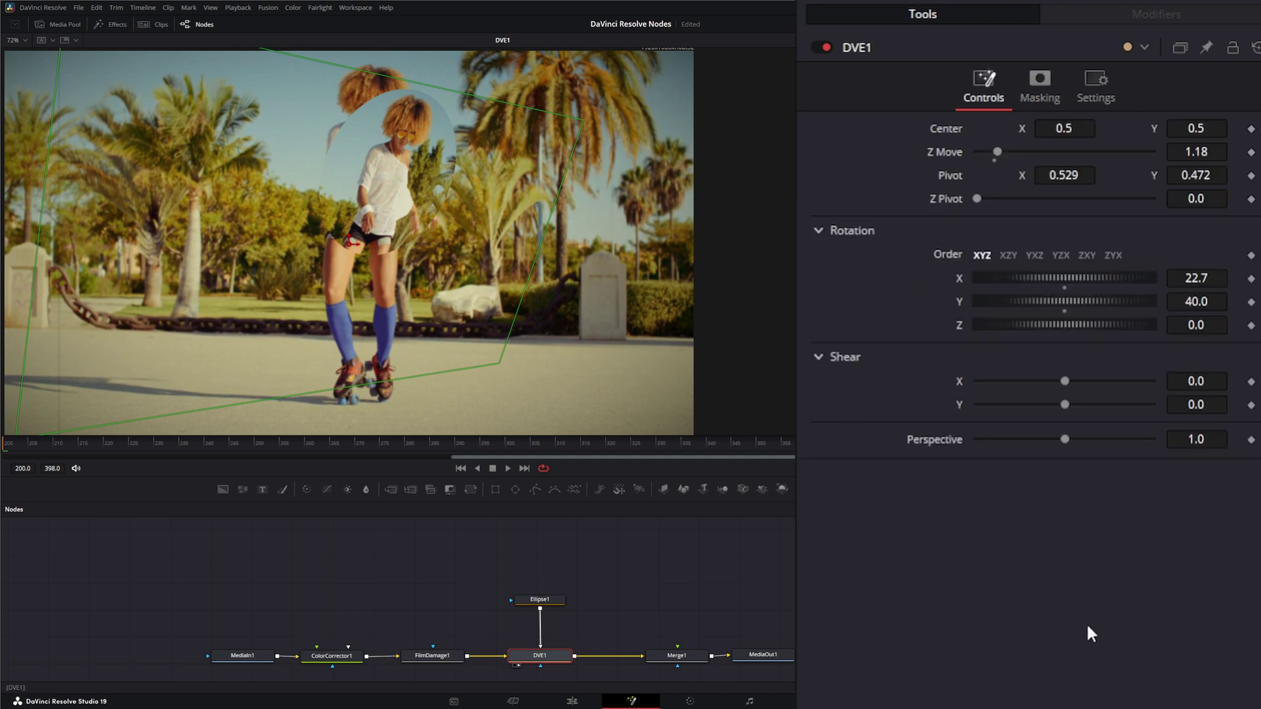
Step: Reset DVE1's transform values to defaults and delete the Ellipse1 mask node
click(1256, 48)
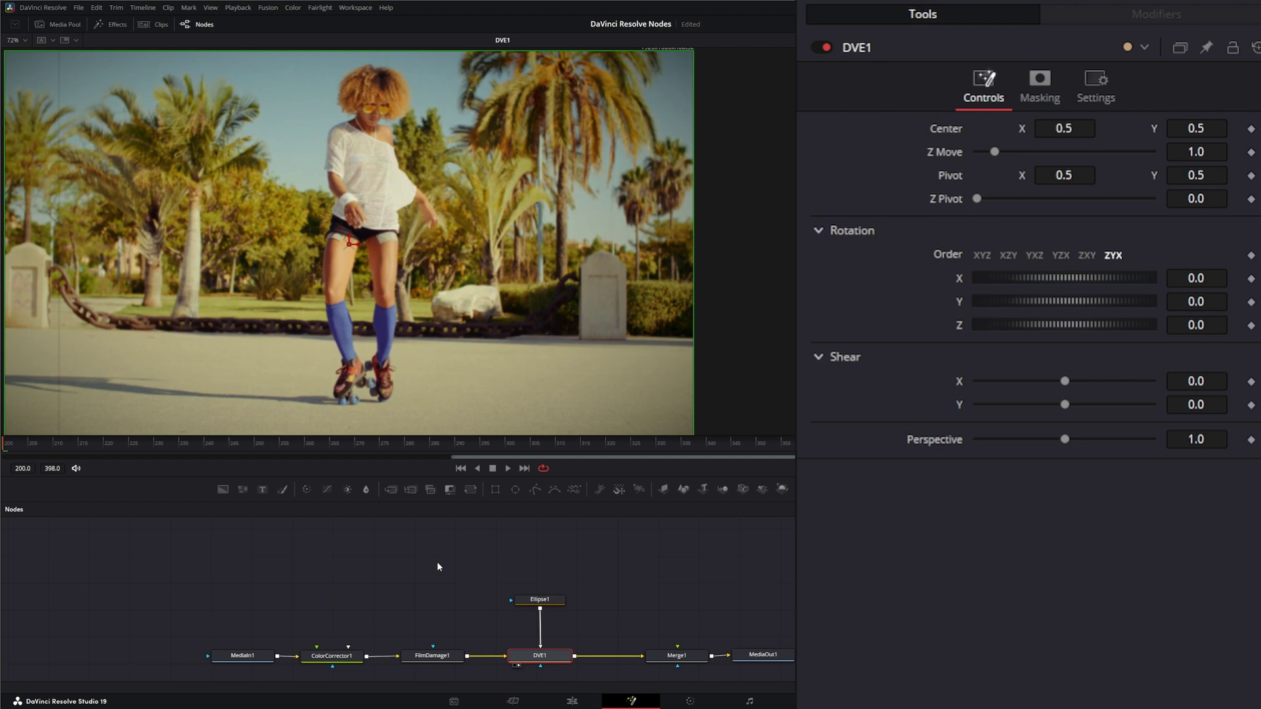
click(539, 599)
key(Delete)
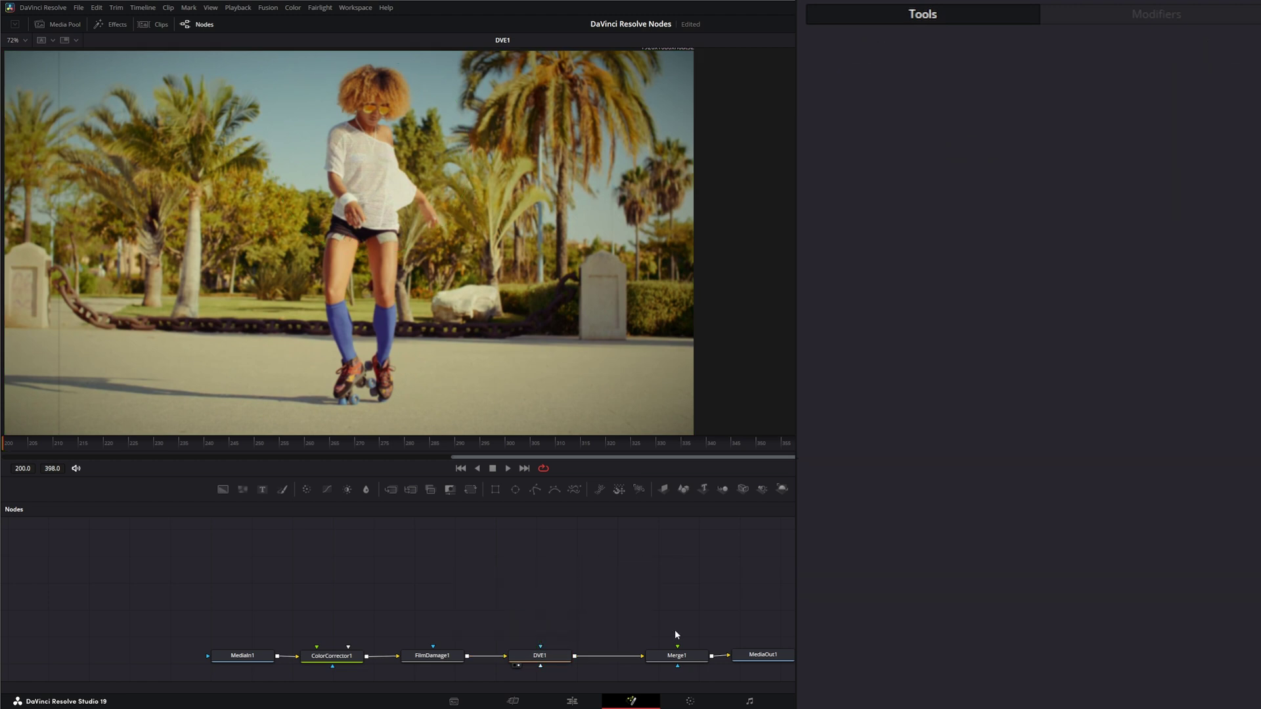
Step: Detach DVE1 so FilmDamage1 feeds Merge1 directly, and add a new Text1 node
click(539, 657)
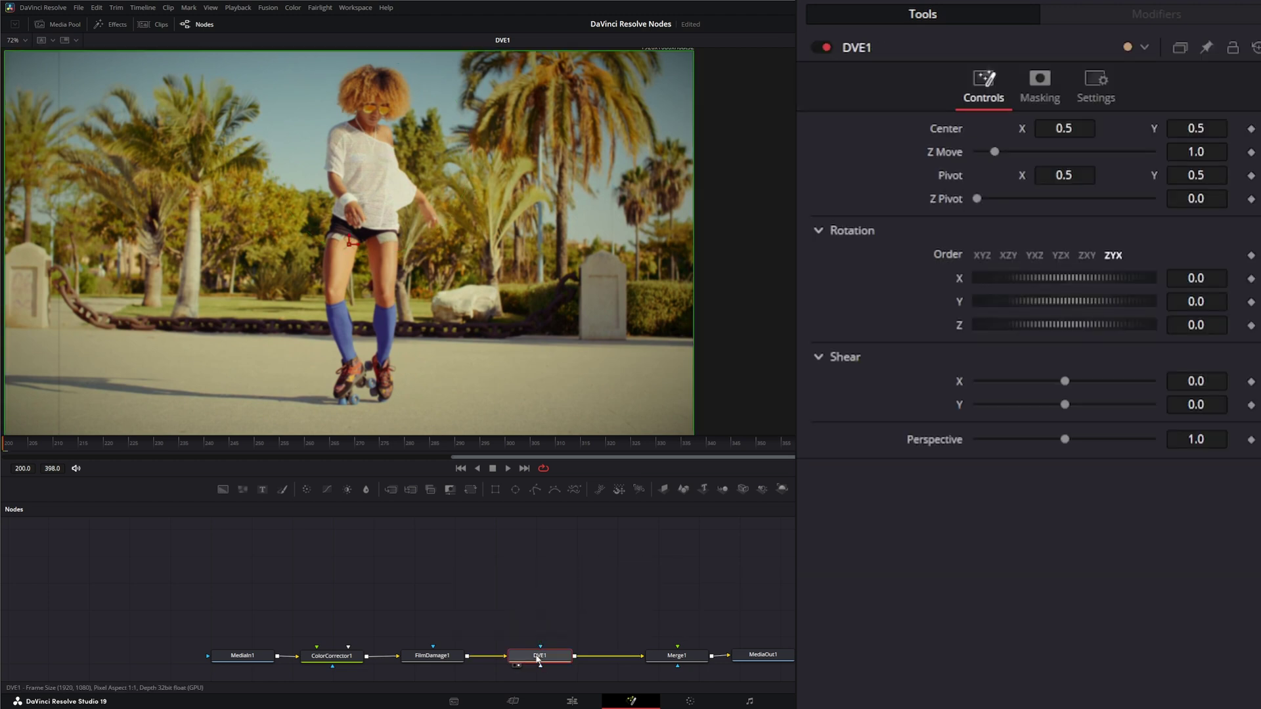
drag(545, 659, 551, 604)
drag(677, 656, 590, 659)
drag(557, 608, 592, 609)
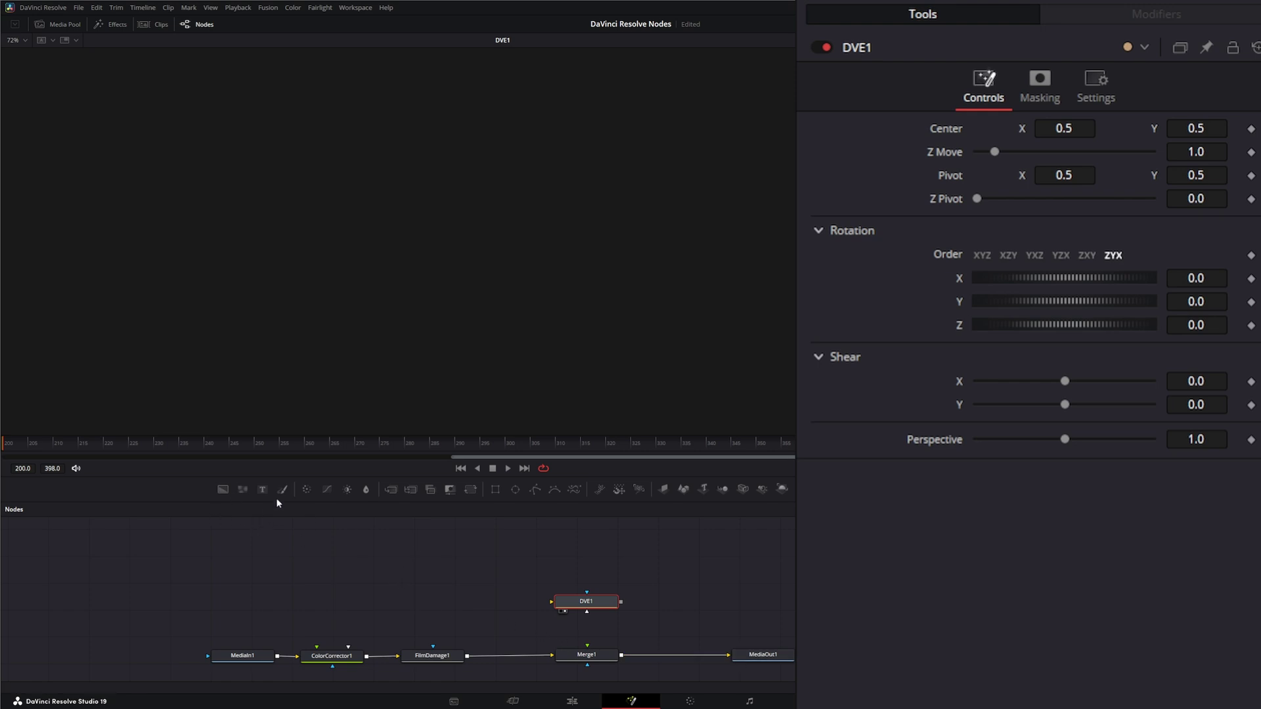
drag(262, 489, 321, 549)
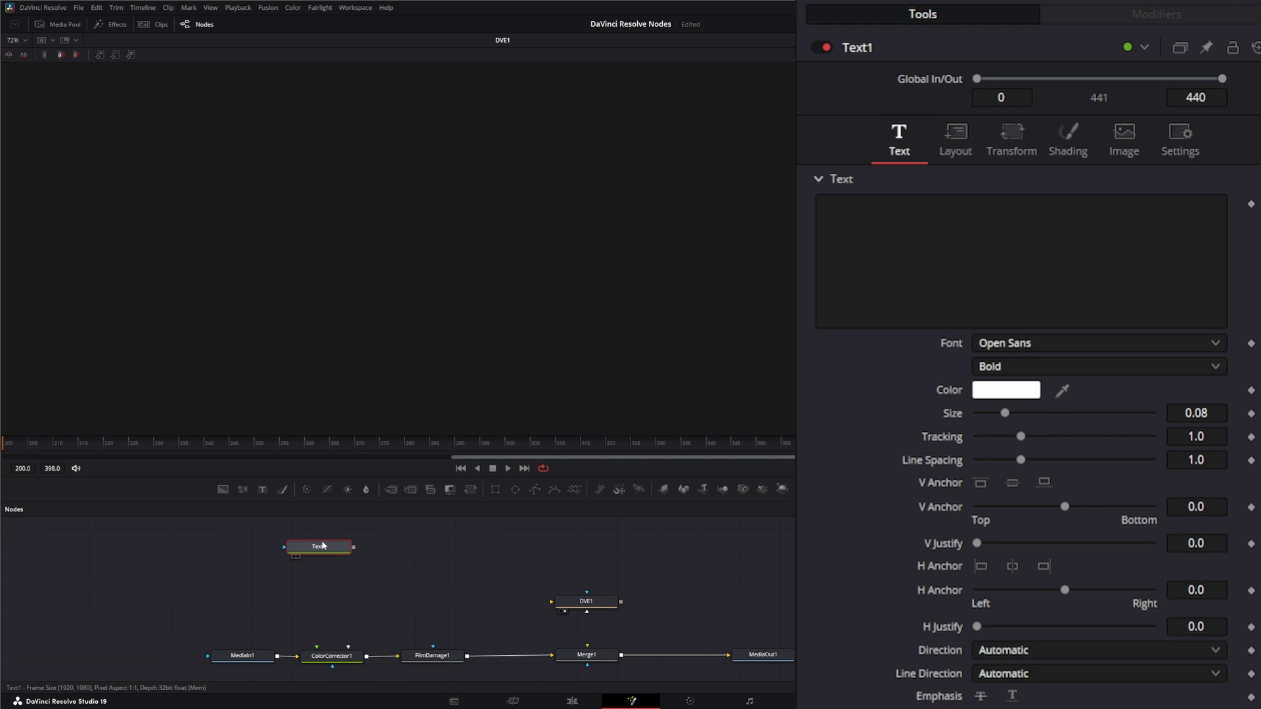
Step: View Text1 and enter the title text THE MORE YOU KNOW
drag(329, 549, 333, 313)
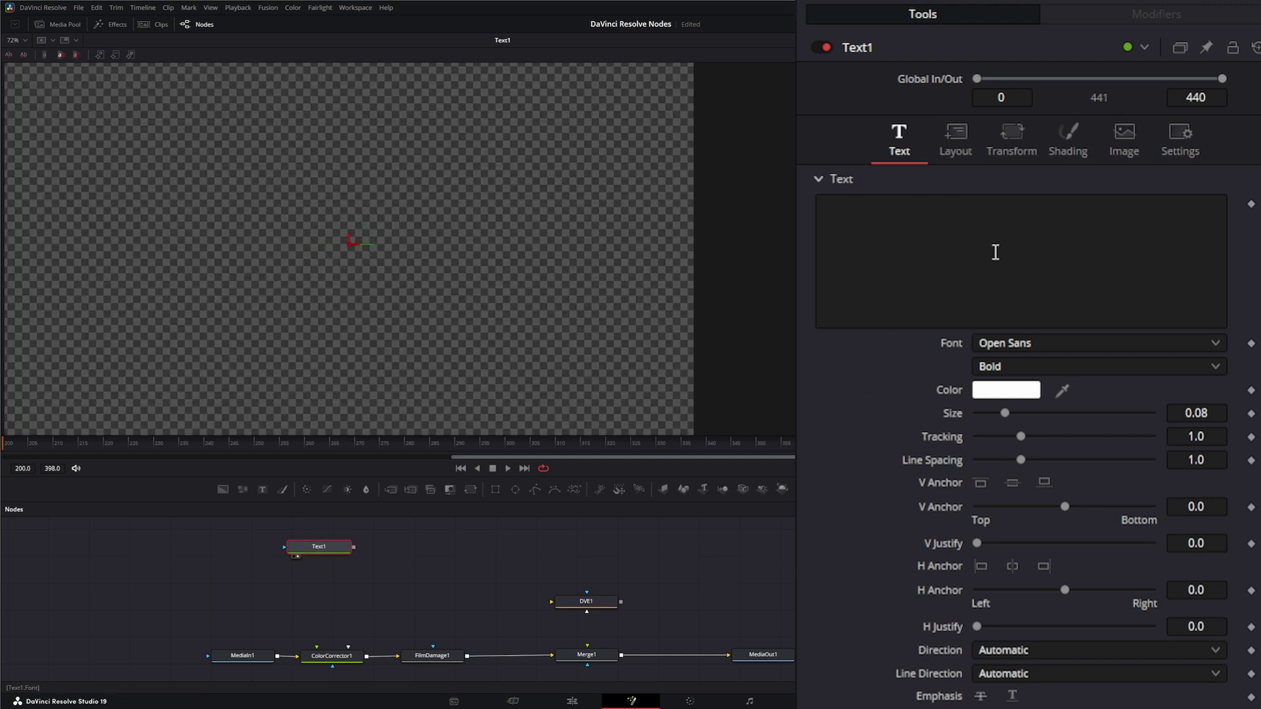
click(952, 236)
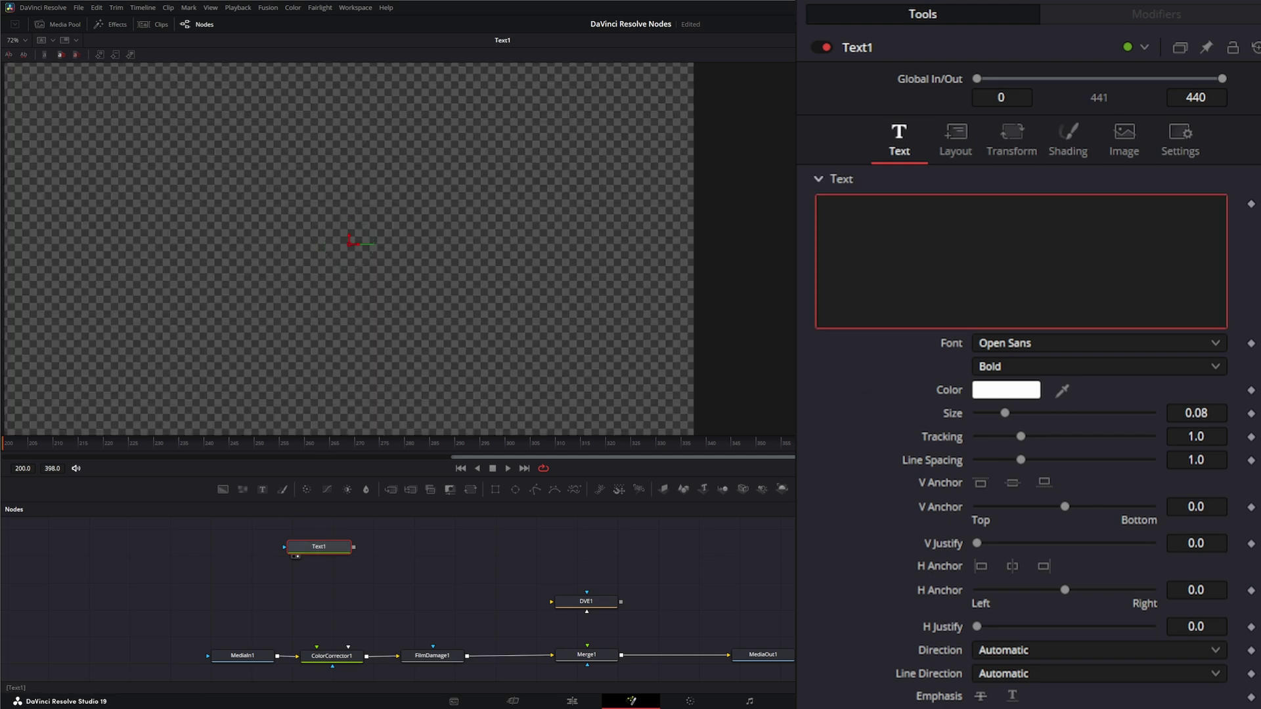
text(THE)
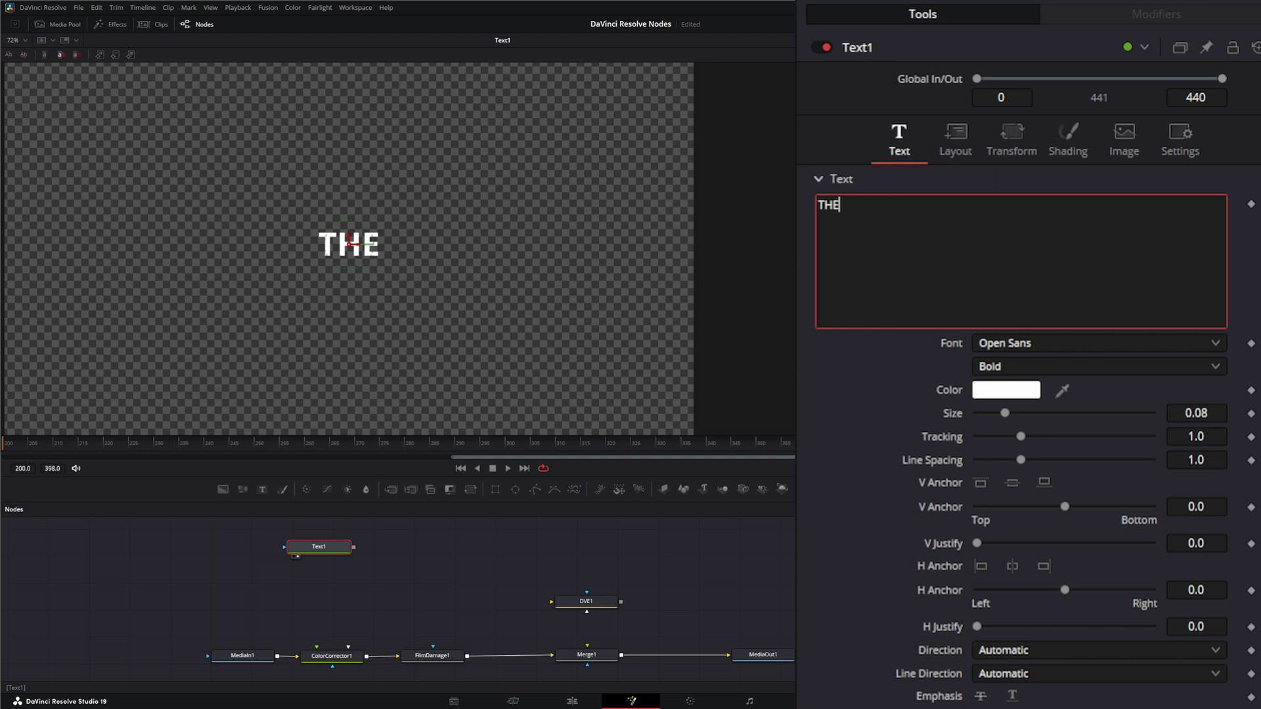
text( MORE)
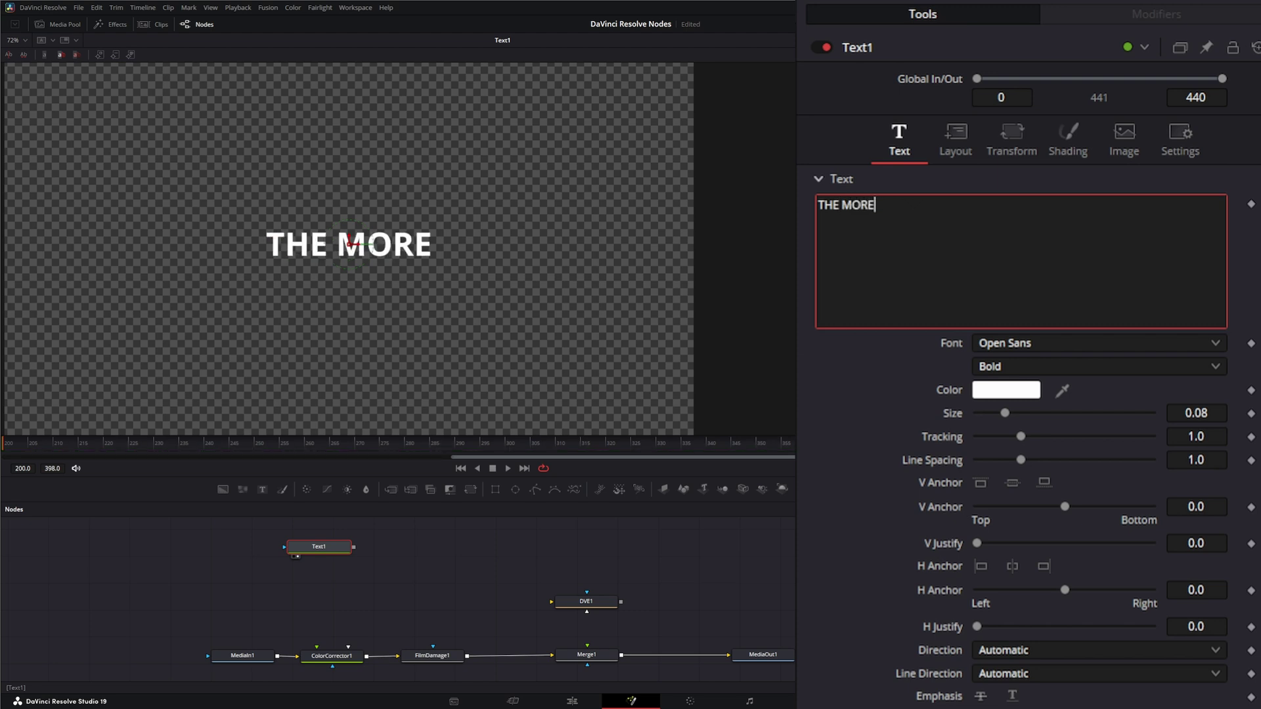
text( YOU )
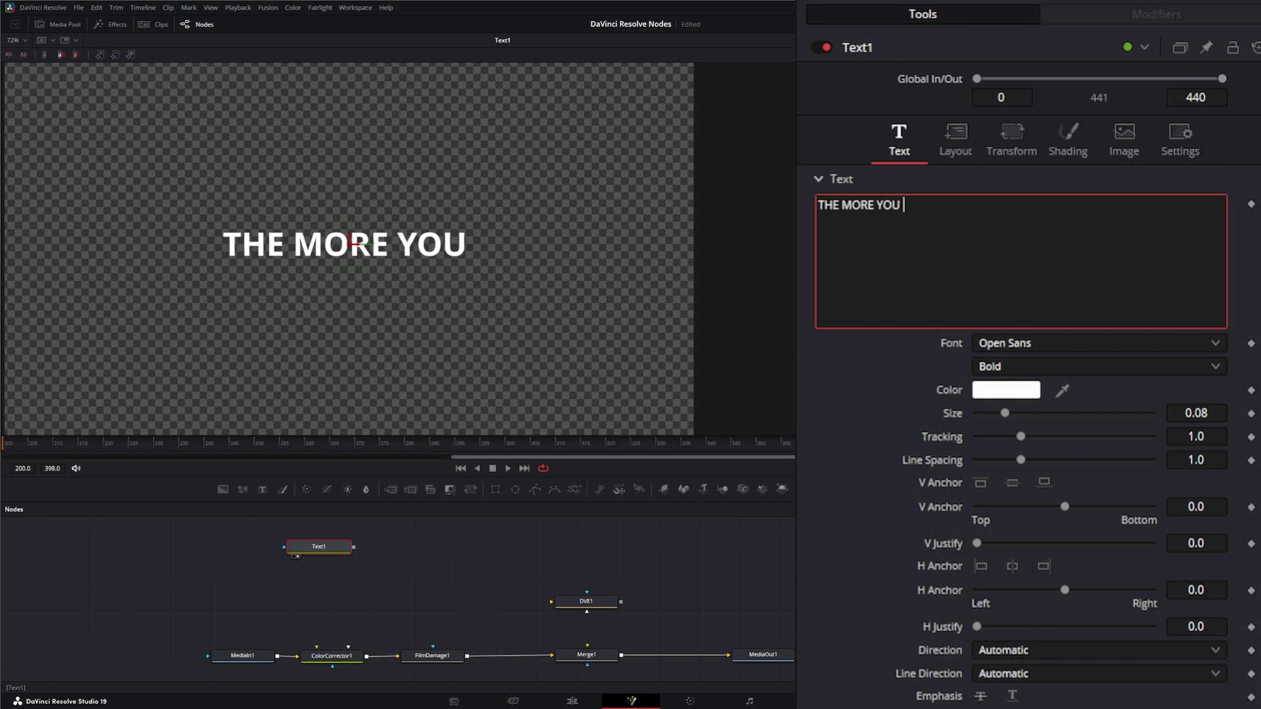
text(KNOW)
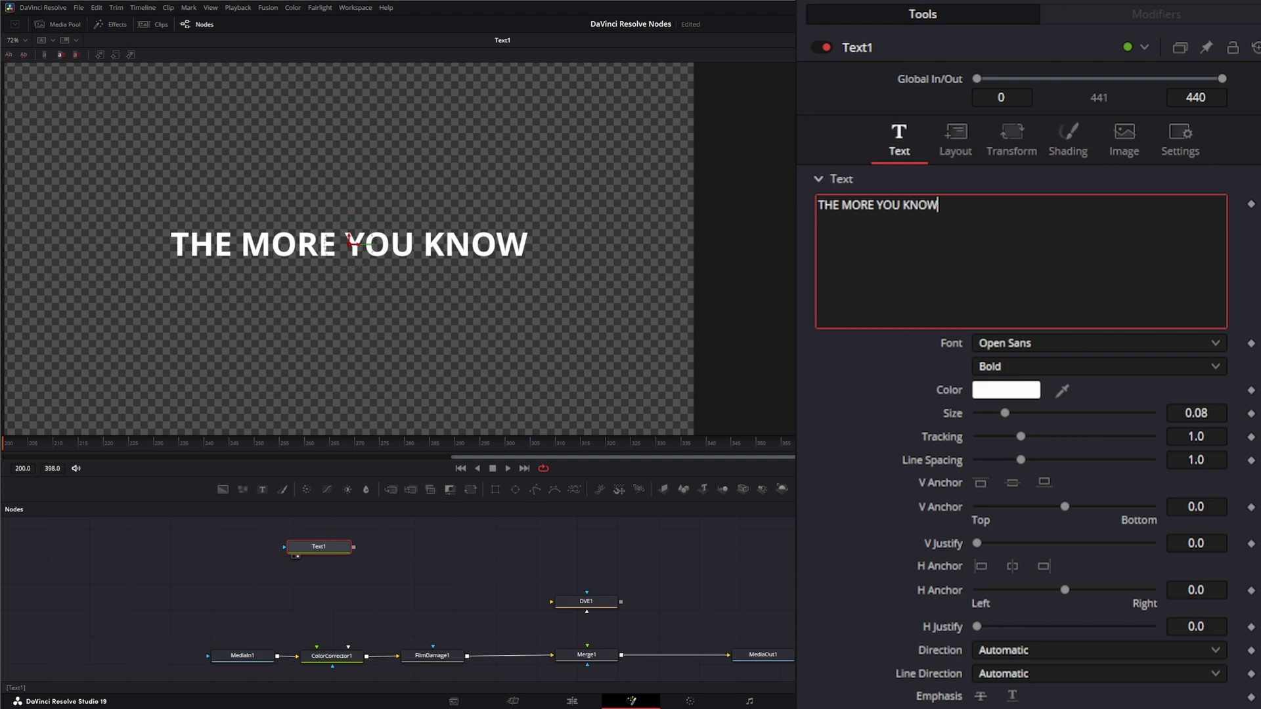
Step: Set the title font to Agency FB and its size to 0.115
click(1076, 343)
scroll(1125, 443, up, 20)
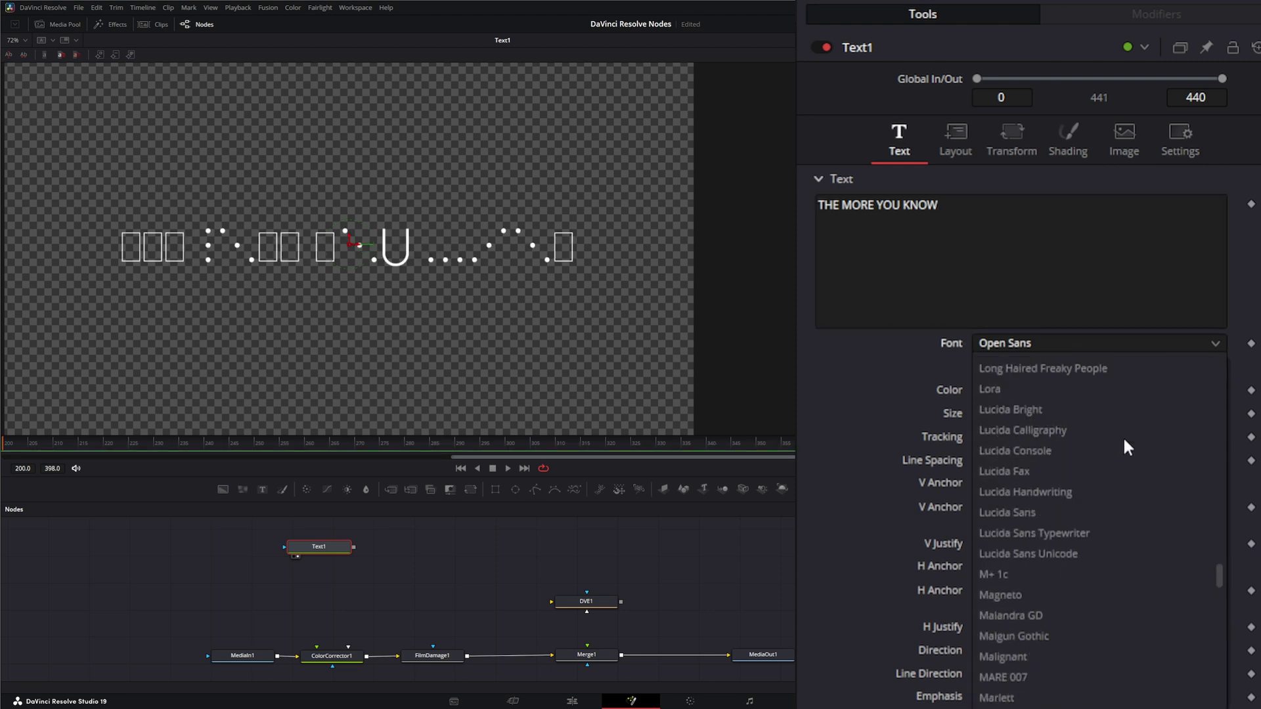
scroll(1120, 435, up, 10)
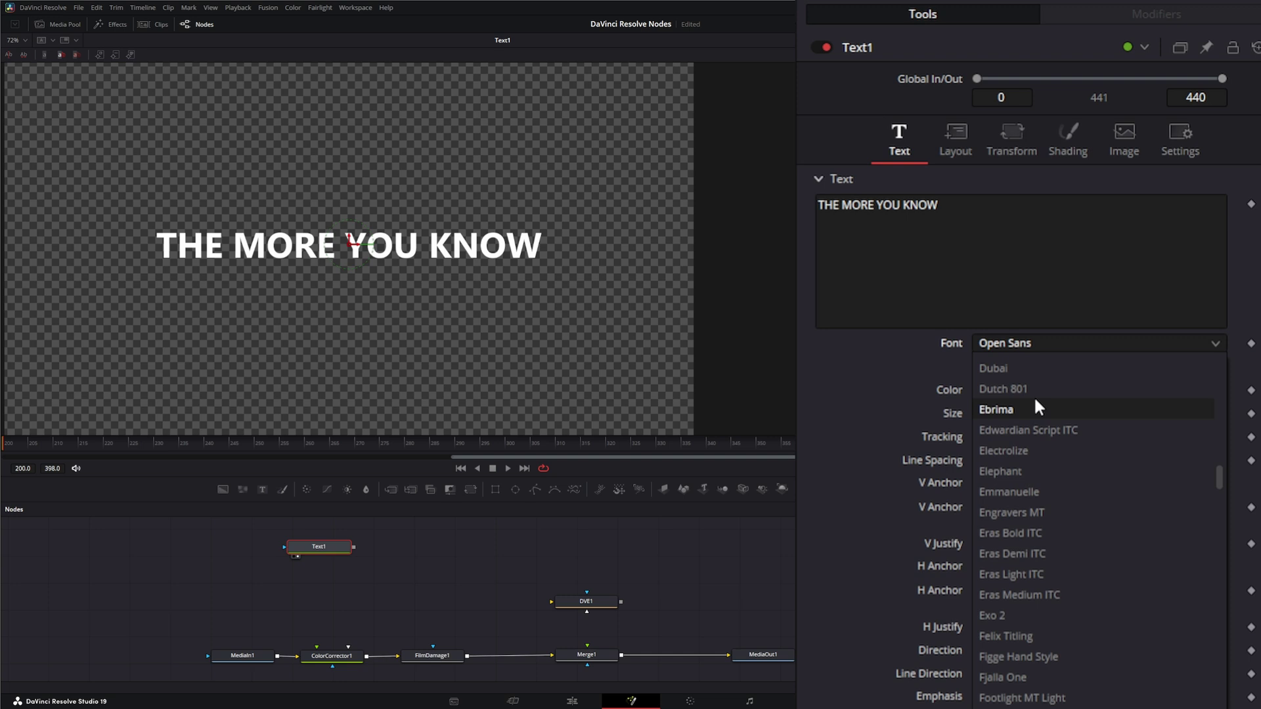
scroll(1037, 432, up, 15)
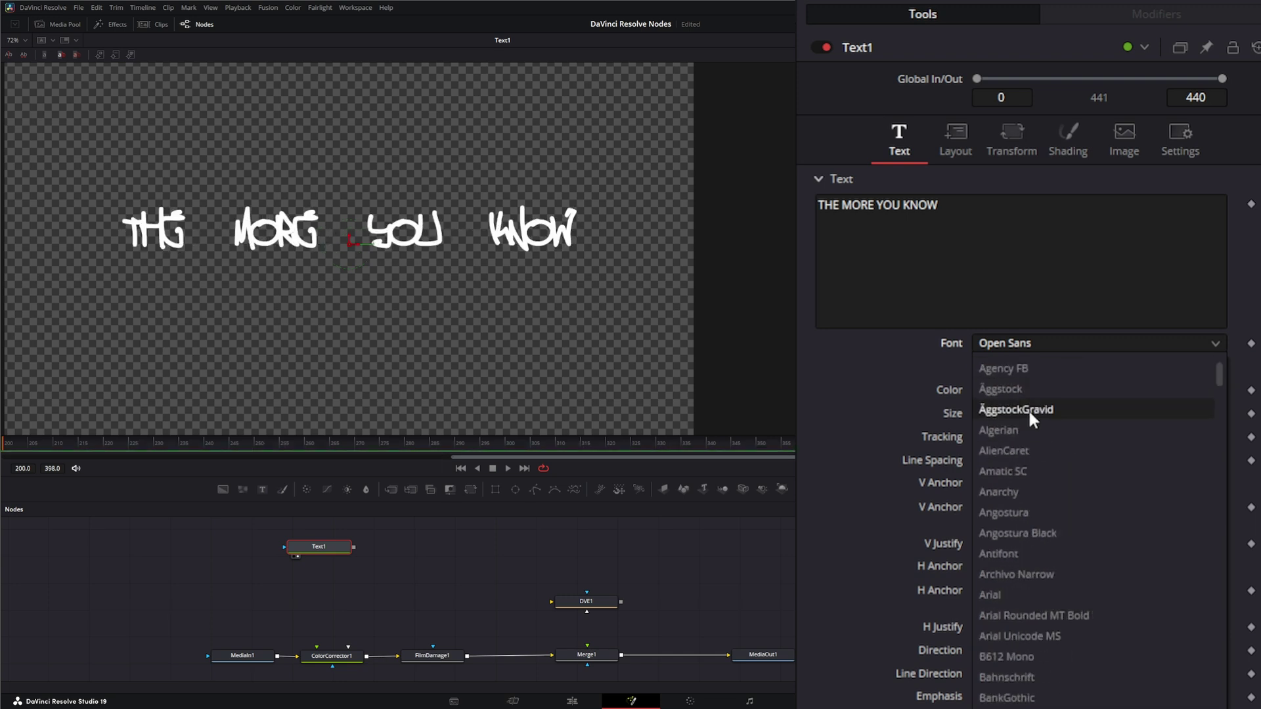
click(1033, 371)
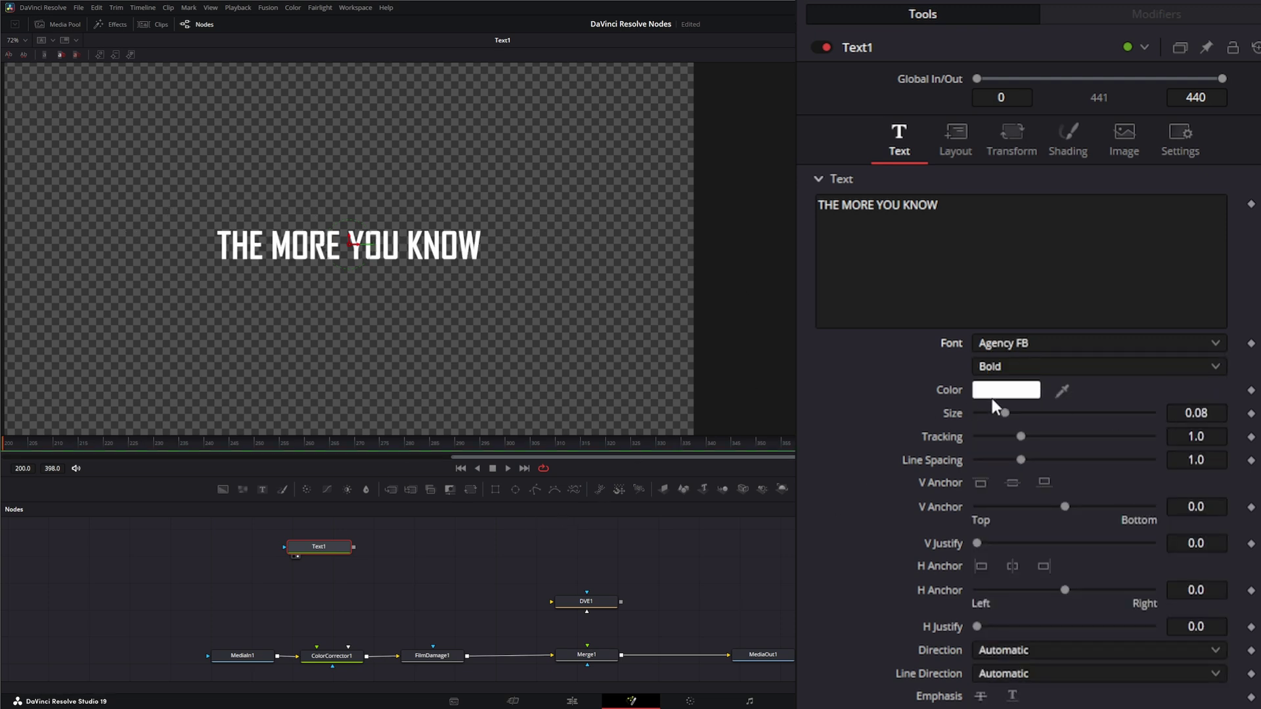
drag(1009, 414, 1021, 414)
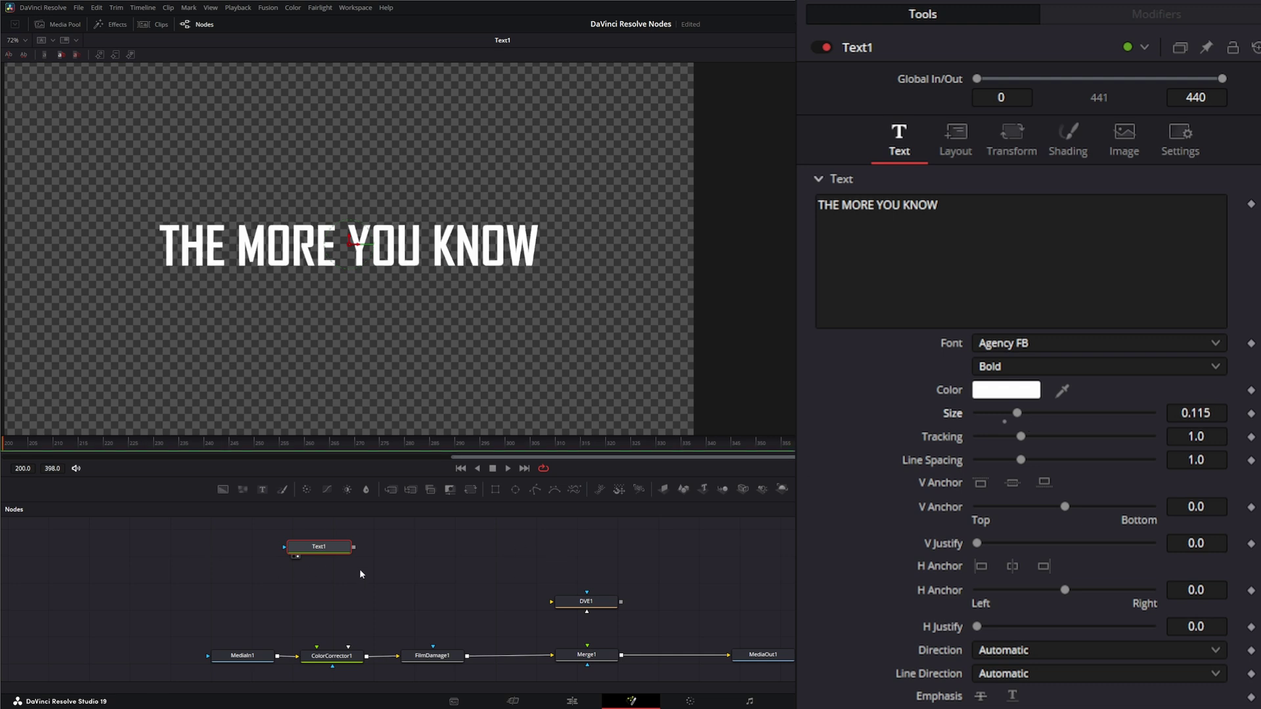
Step: Choose a light orange colour for the title text
click(1028, 396)
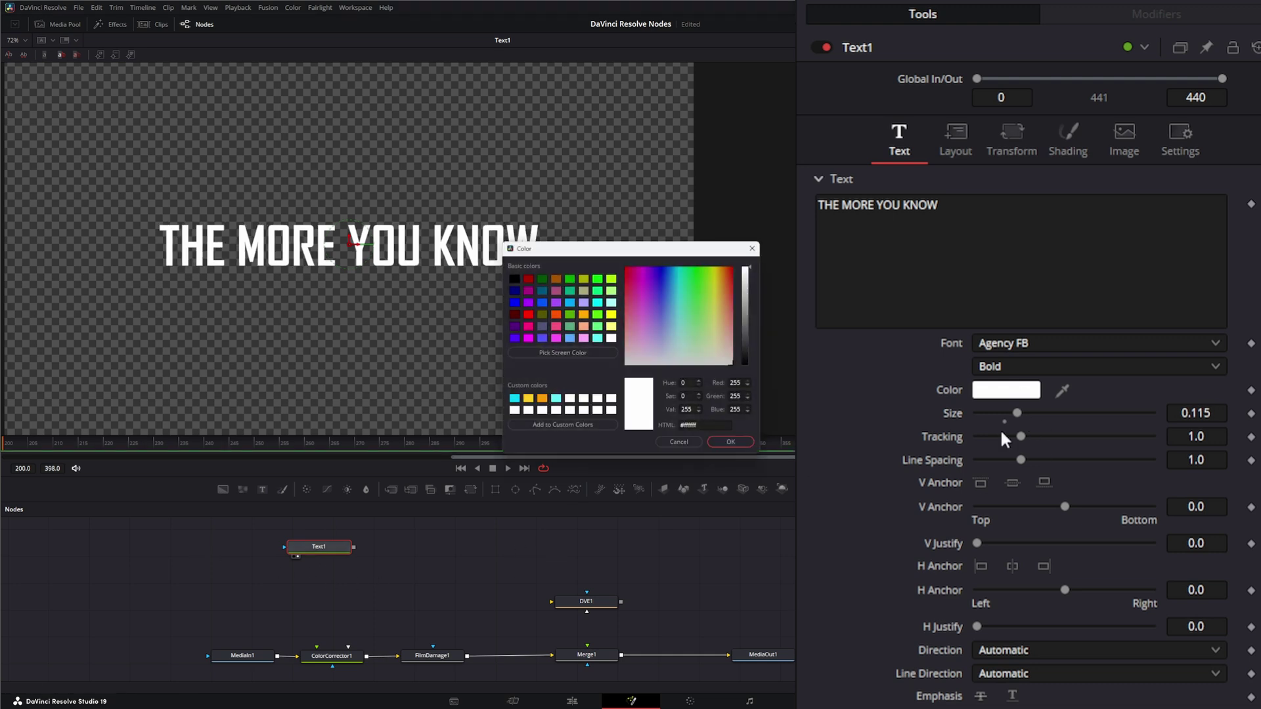
click(725, 272)
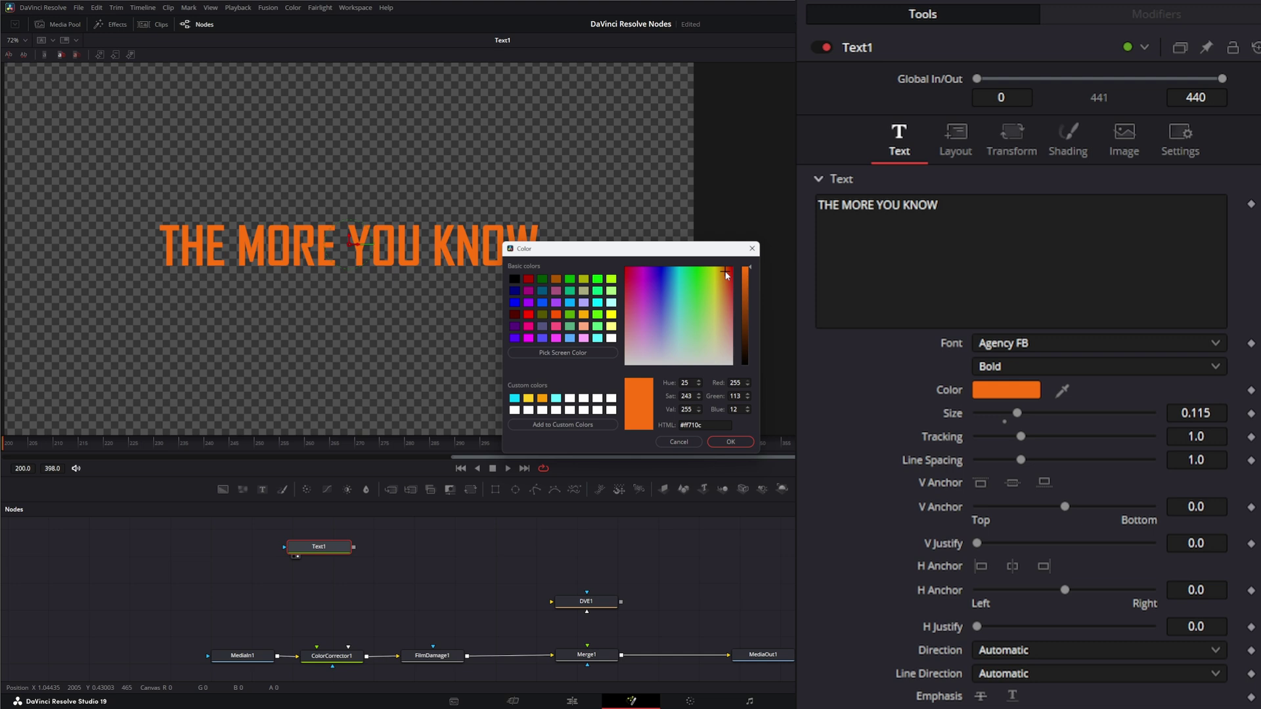
click(723, 272)
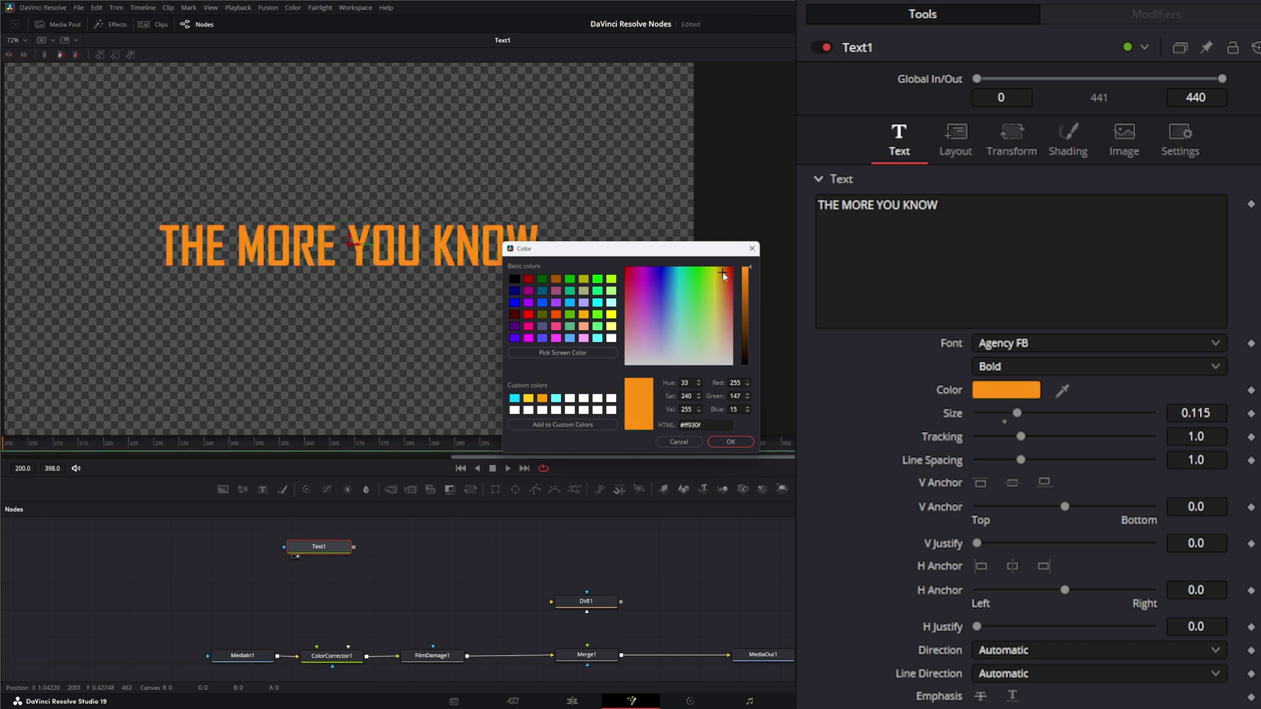
Step: Keep the orange colour and paste the first title copy, Text1_1
click(731, 442)
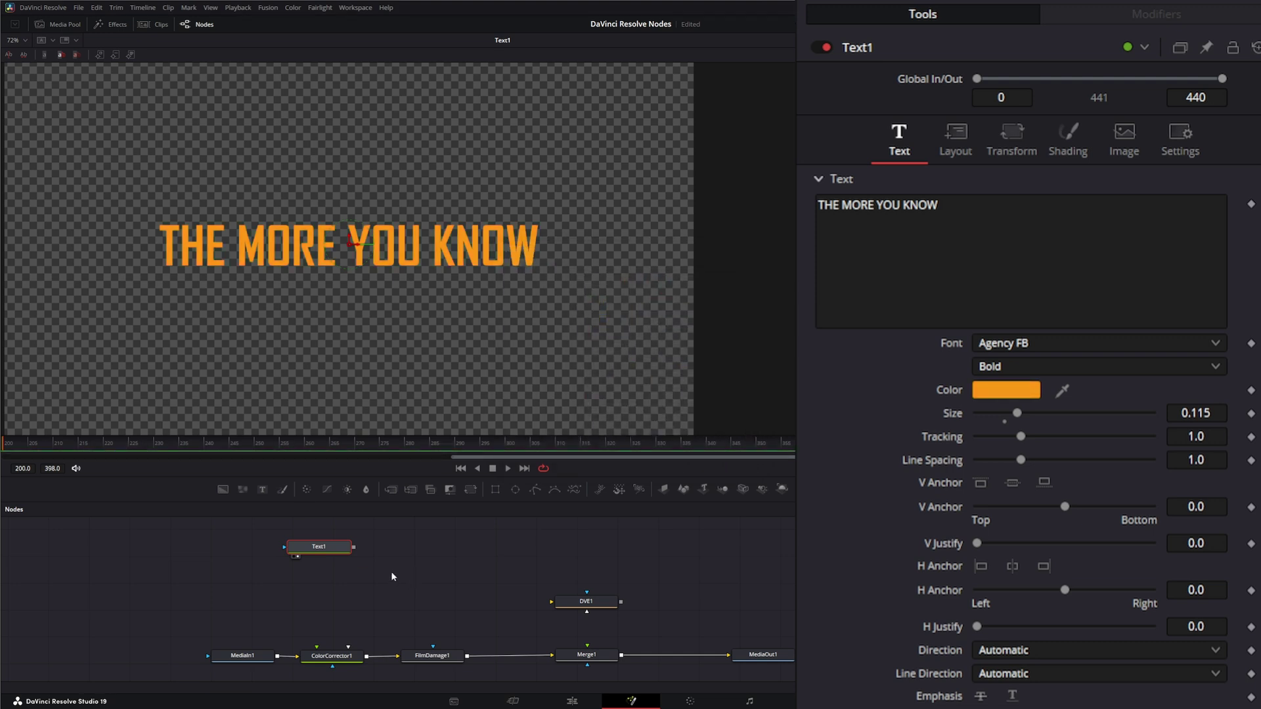
drag(327, 551, 323, 546)
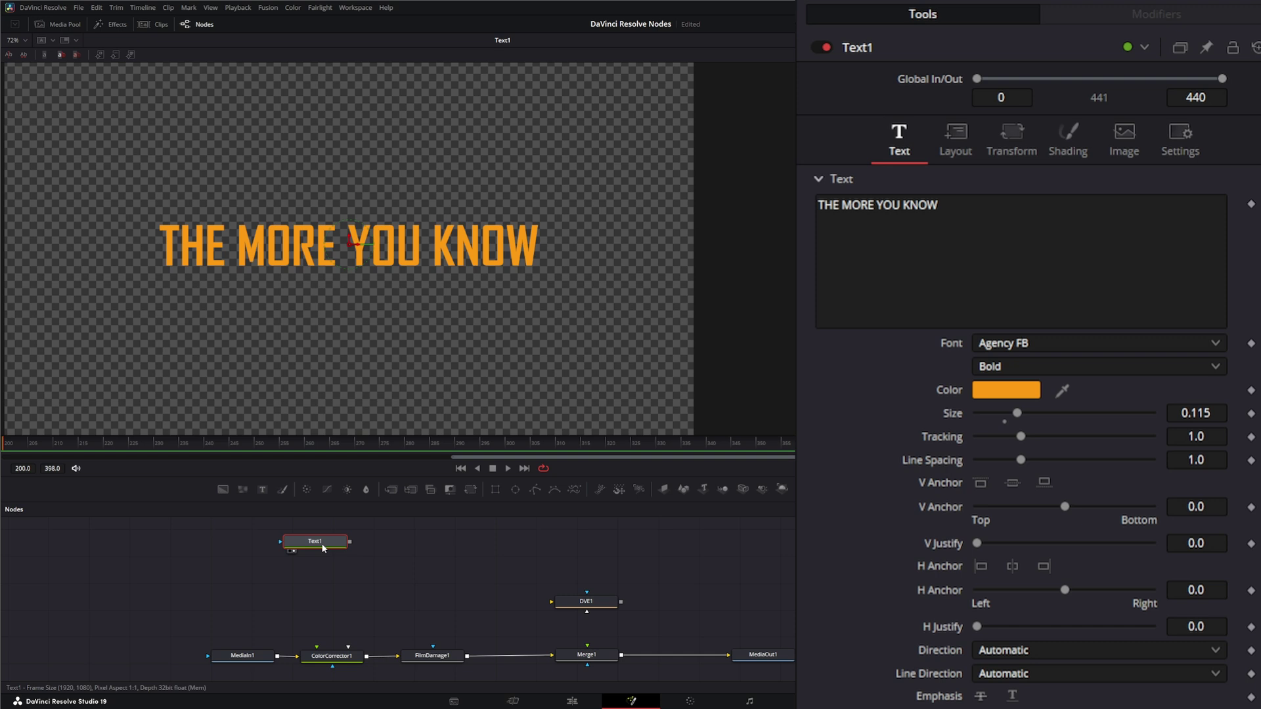
key(ctrl+v)
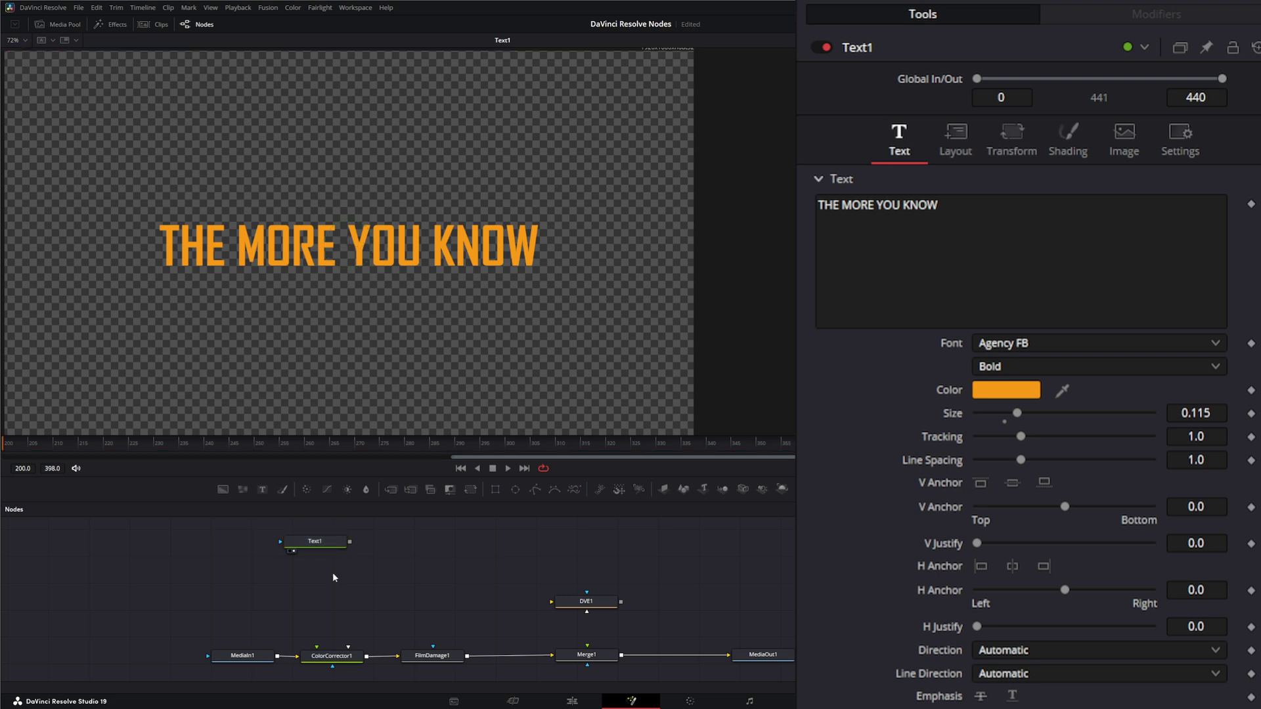
drag(333, 578, 318, 575)
Step: Paste Text1_2 and Text1_3, deleting the auto-created Merge2 node
key(ctrl+v)
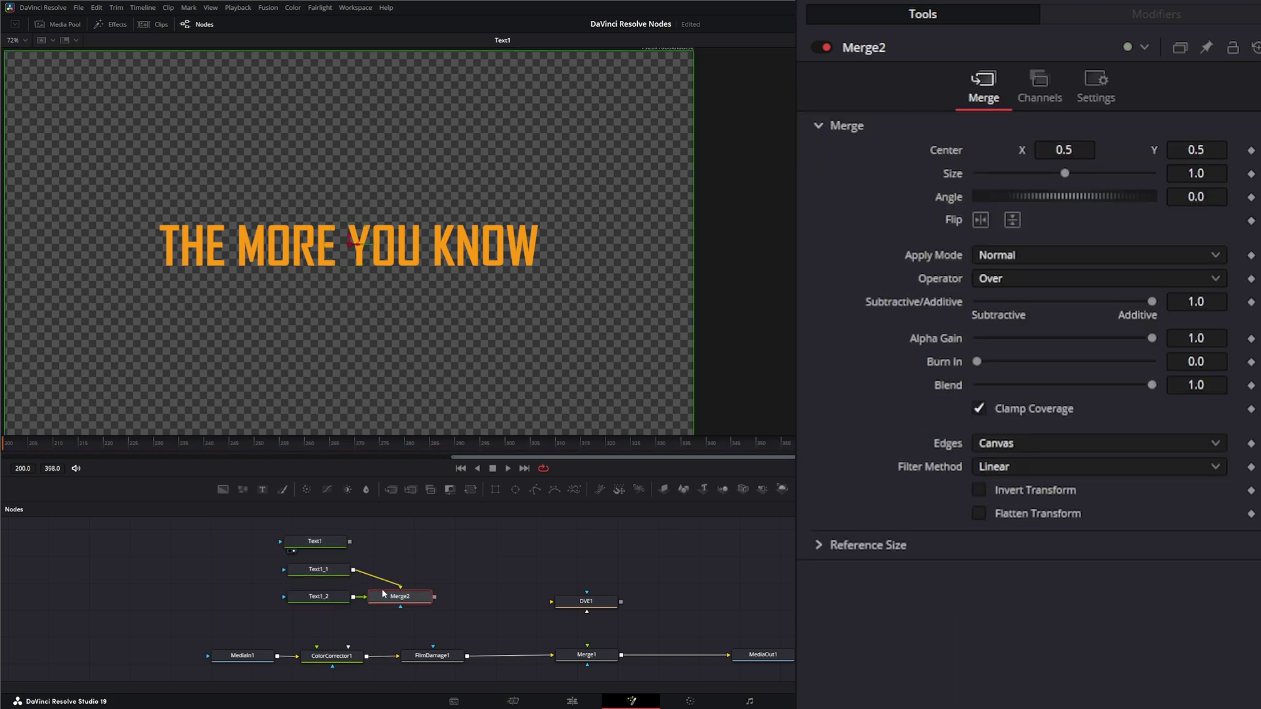
drag(400, 587, 377, 575)
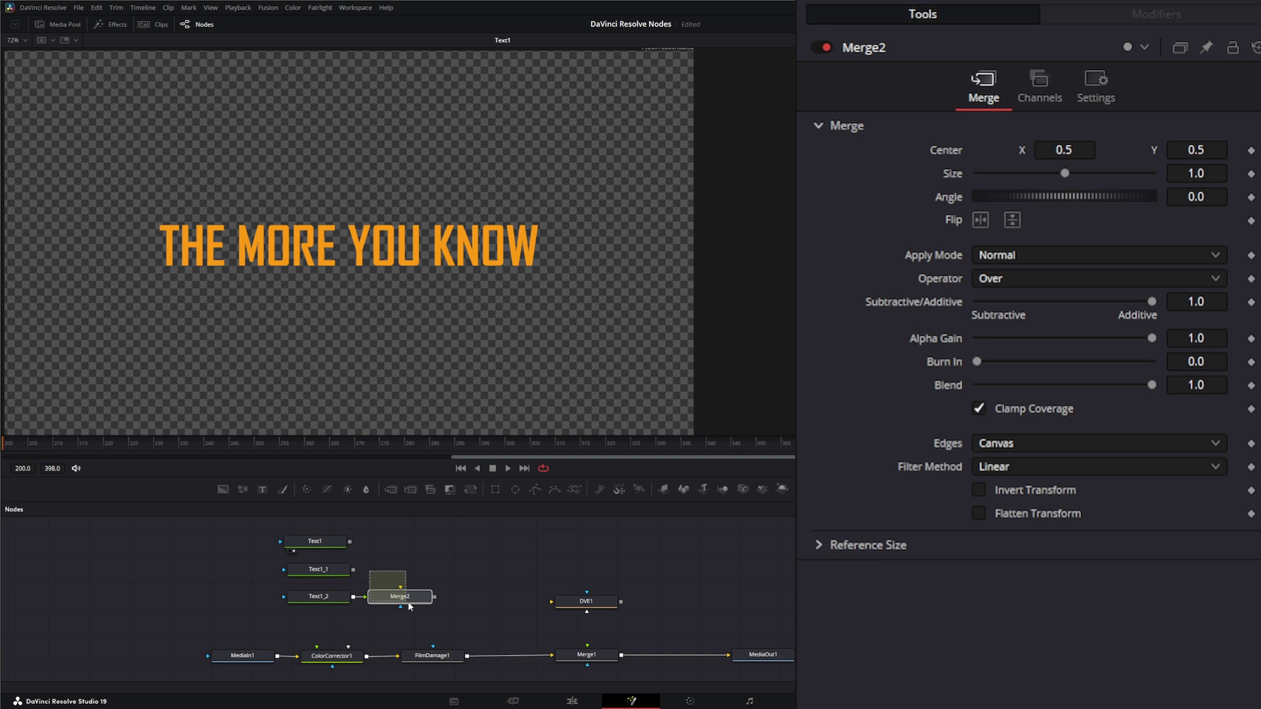
key(Delete)
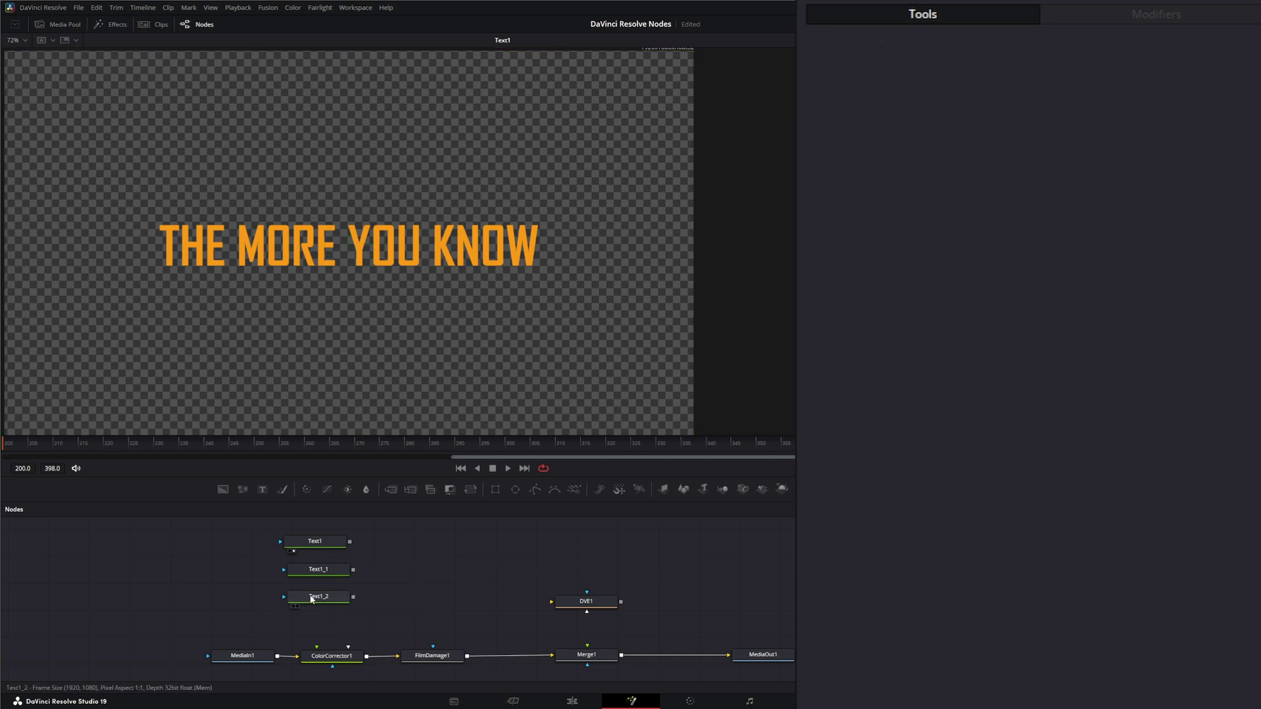
key(ctrl+v)
drag(425, 592, 323, 621)
Step: Change Text1_1's title colour to yellow
click(321, 572)
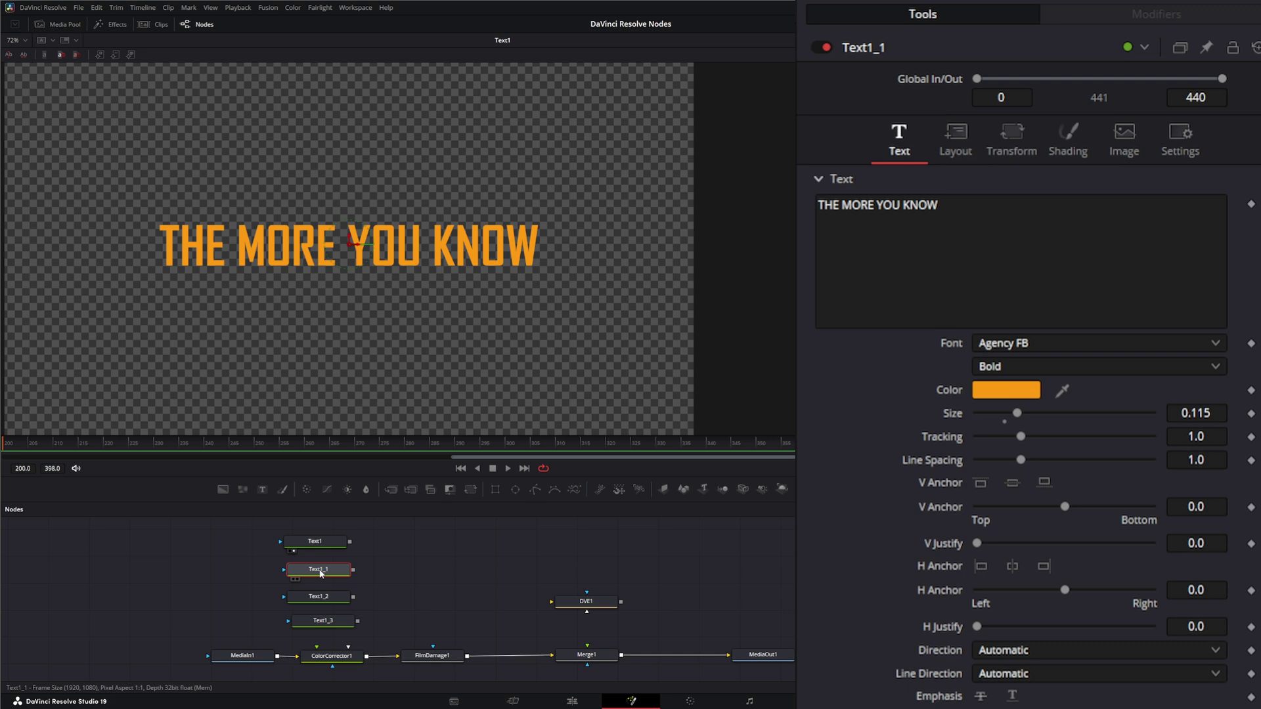
click(1010, 390)
drag(721, 275, 717, 287)
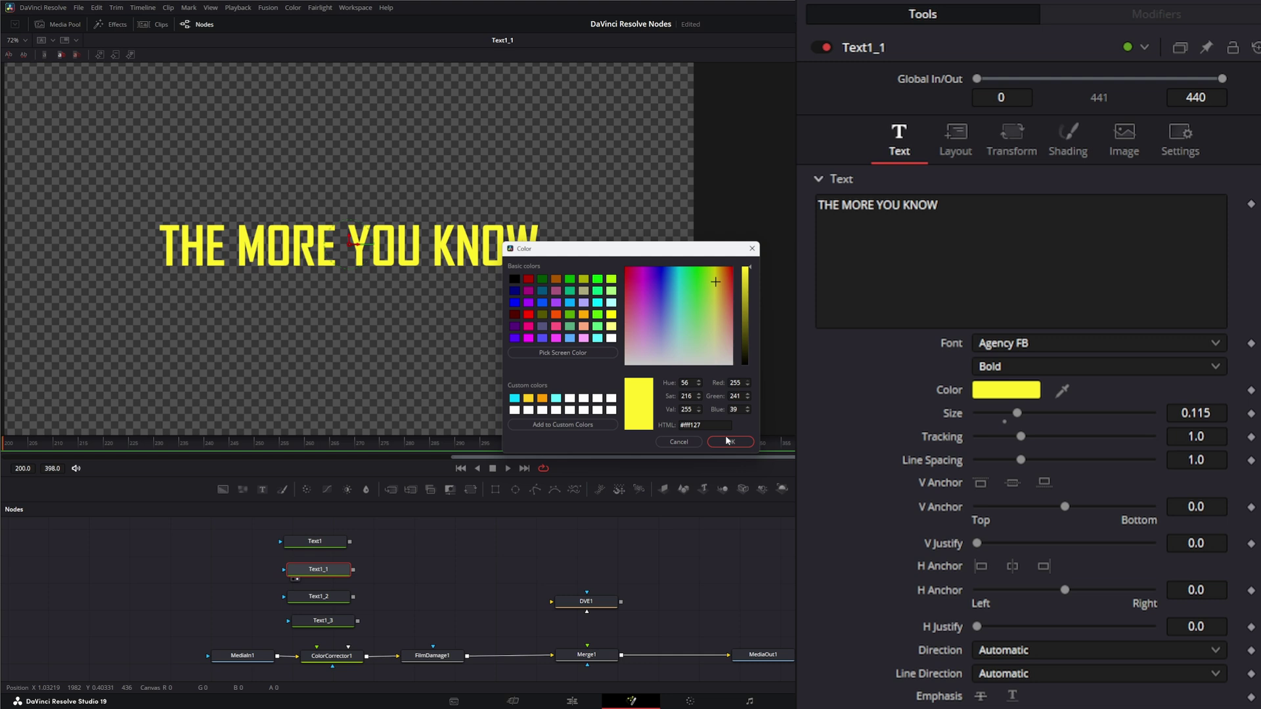
click(745, 443)
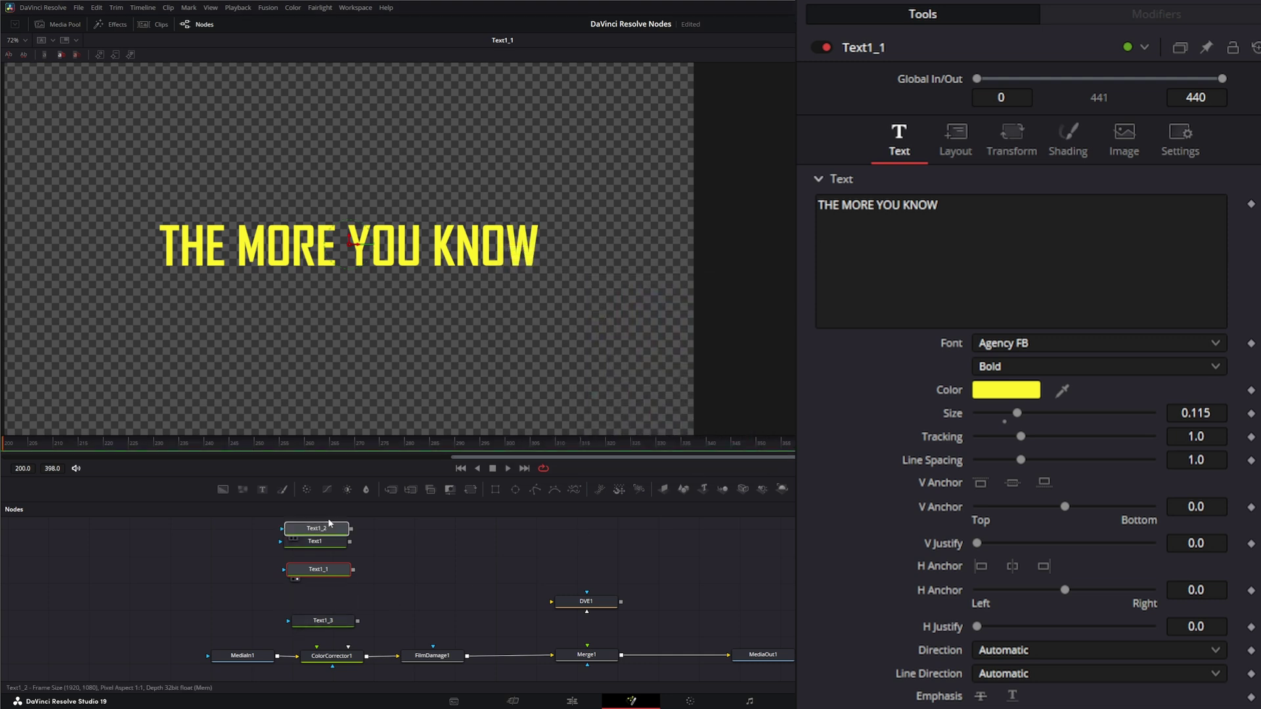
Step: Darken Text1_2's title colour to dark brown, then select Text1_3
click(295, 605)
click(1011, 391)
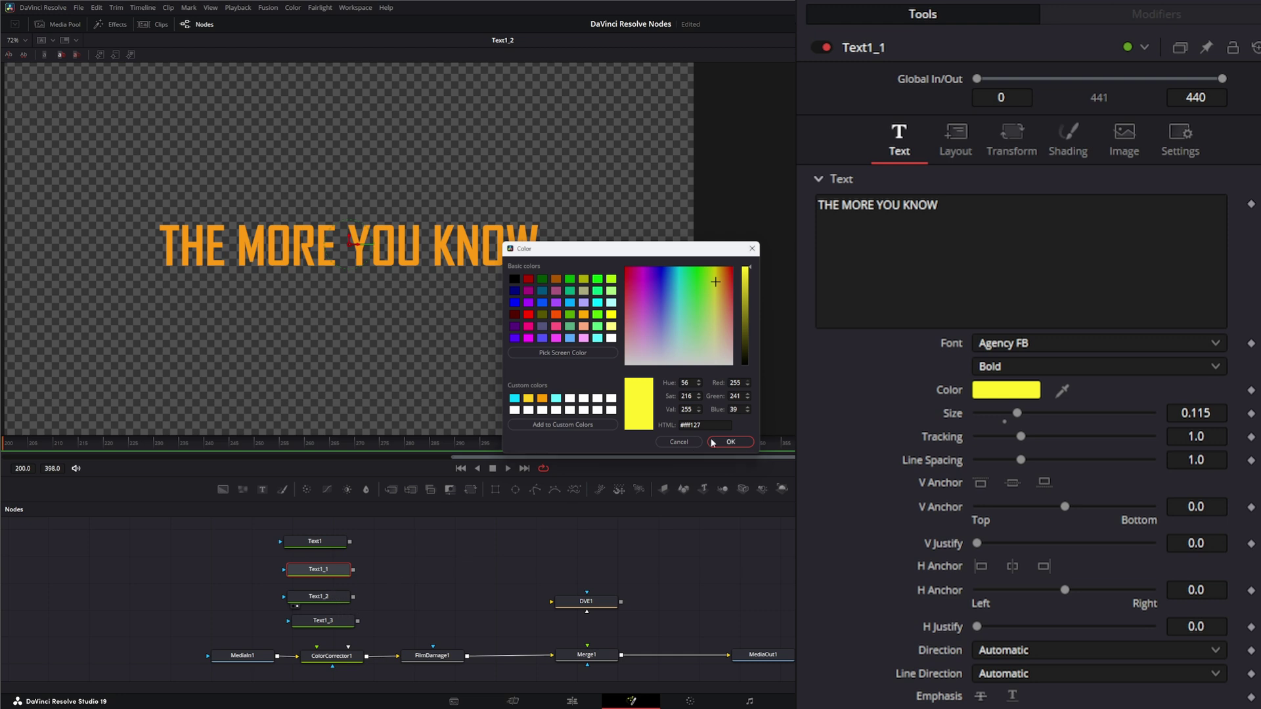
click(680, 442)
click(318, 597)
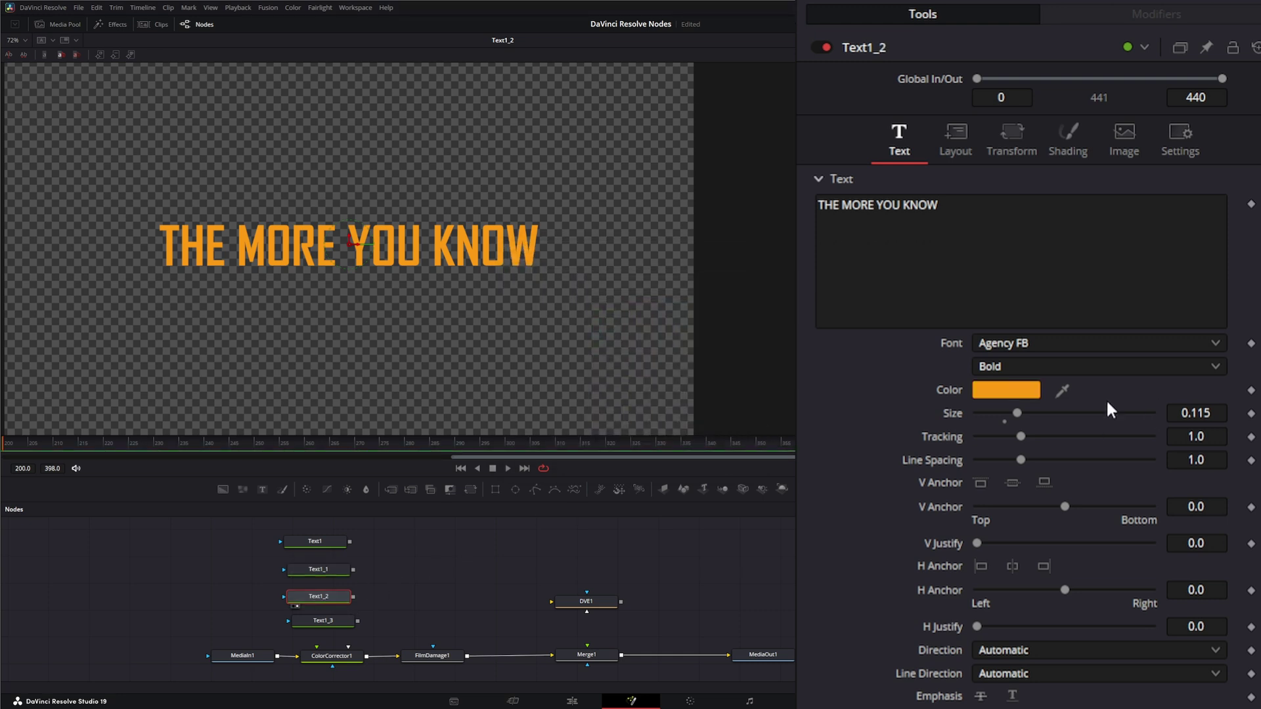
click(1016, 393)
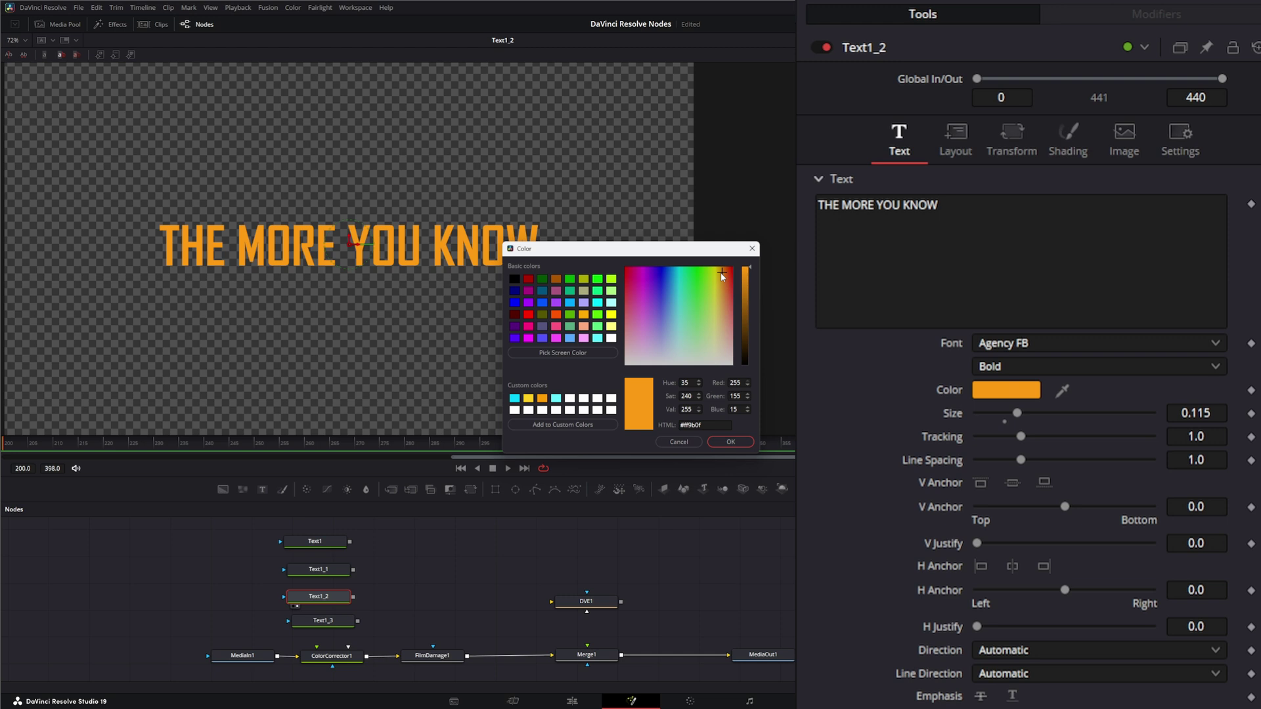
drag(751, 274, 749, 321)
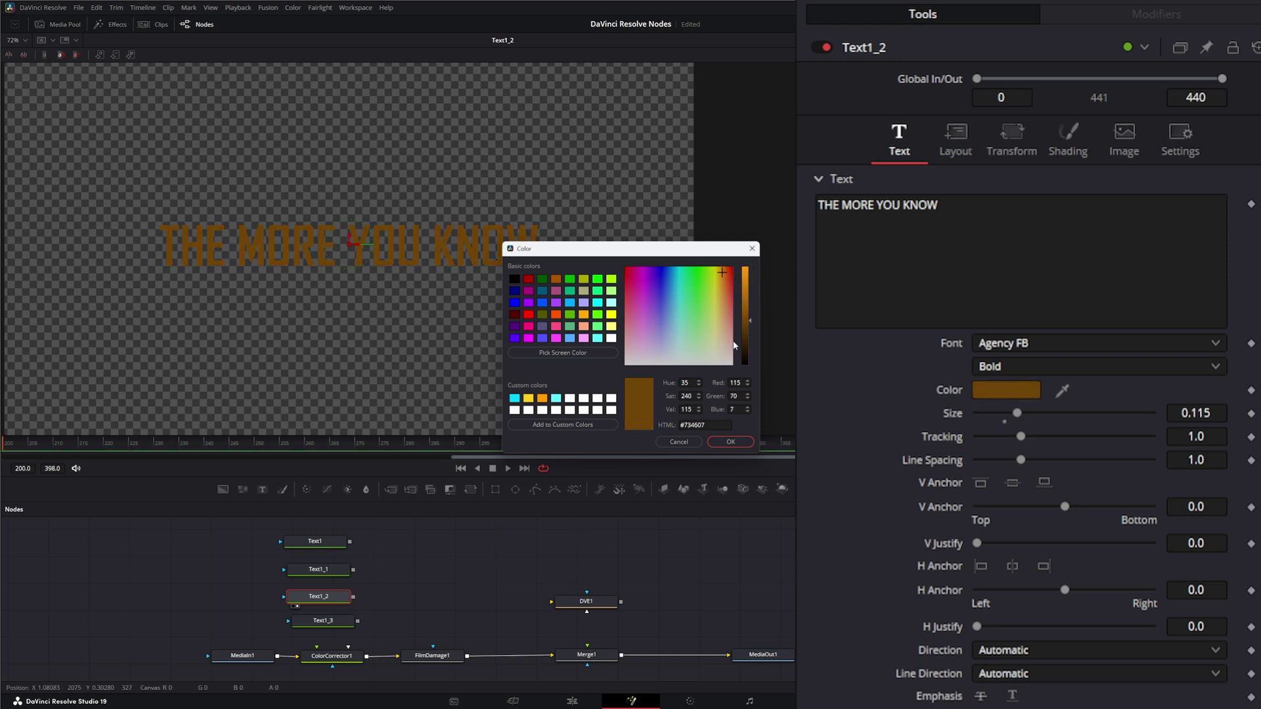
click(730, 443)
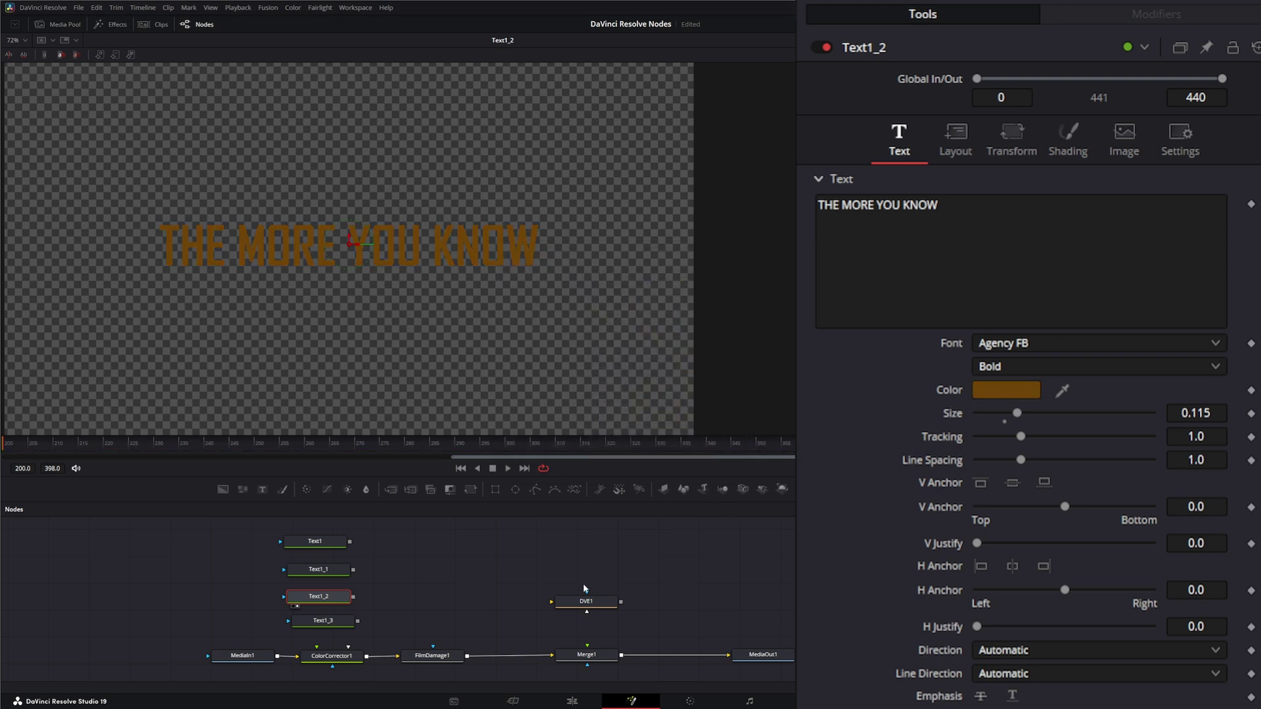
click(331, 624)
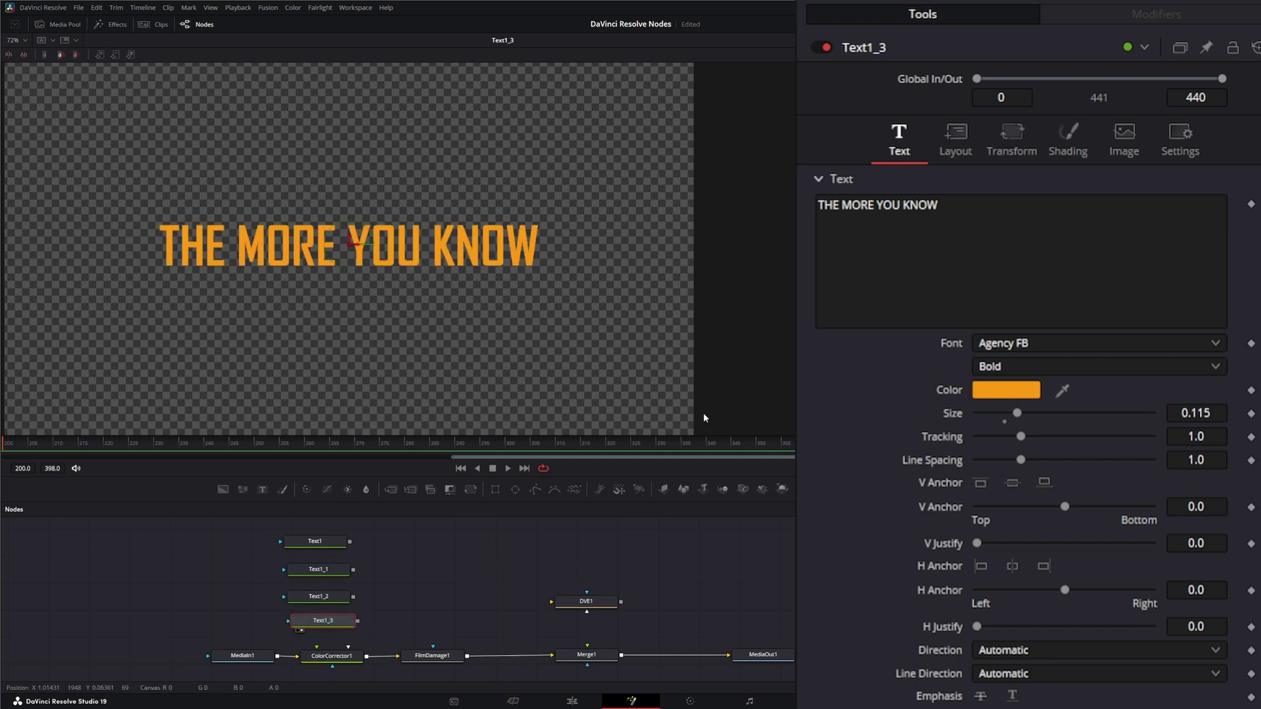
Step: Make Text1_3 white and set its shading Softness to X 6.31, Y 2.35
click(1009, 394)
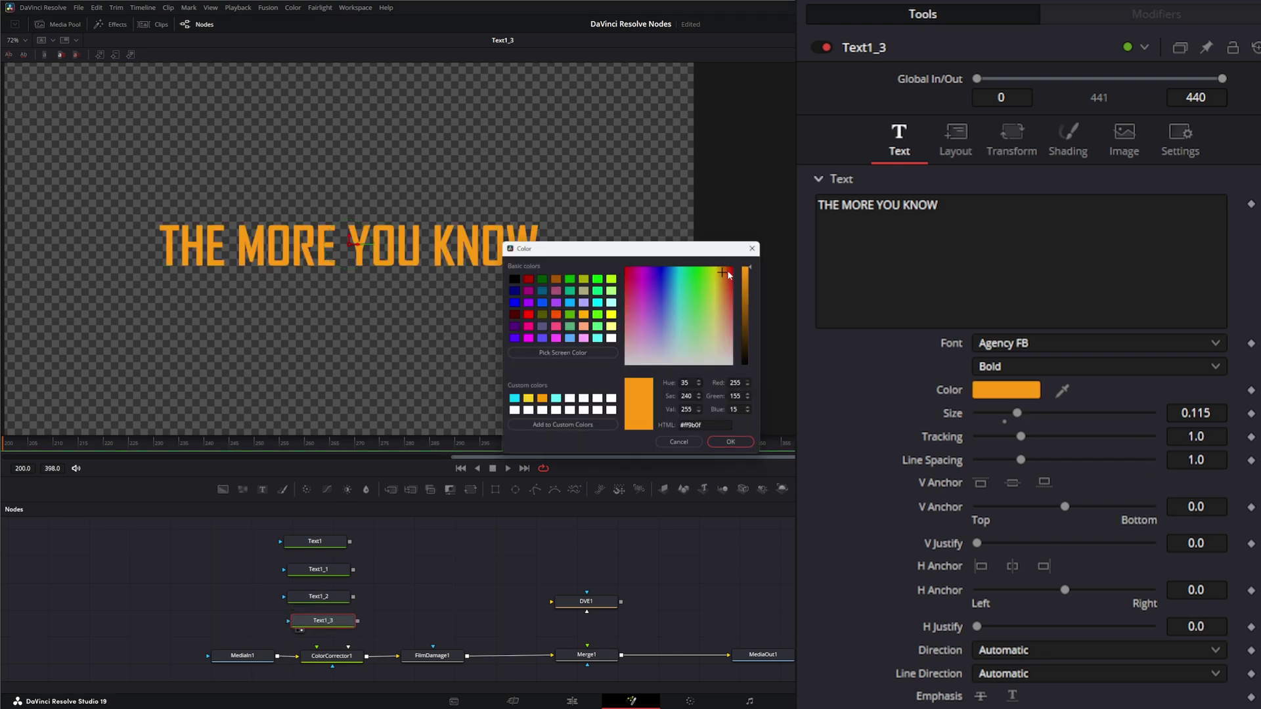
drag(725, 281, 725, 363)
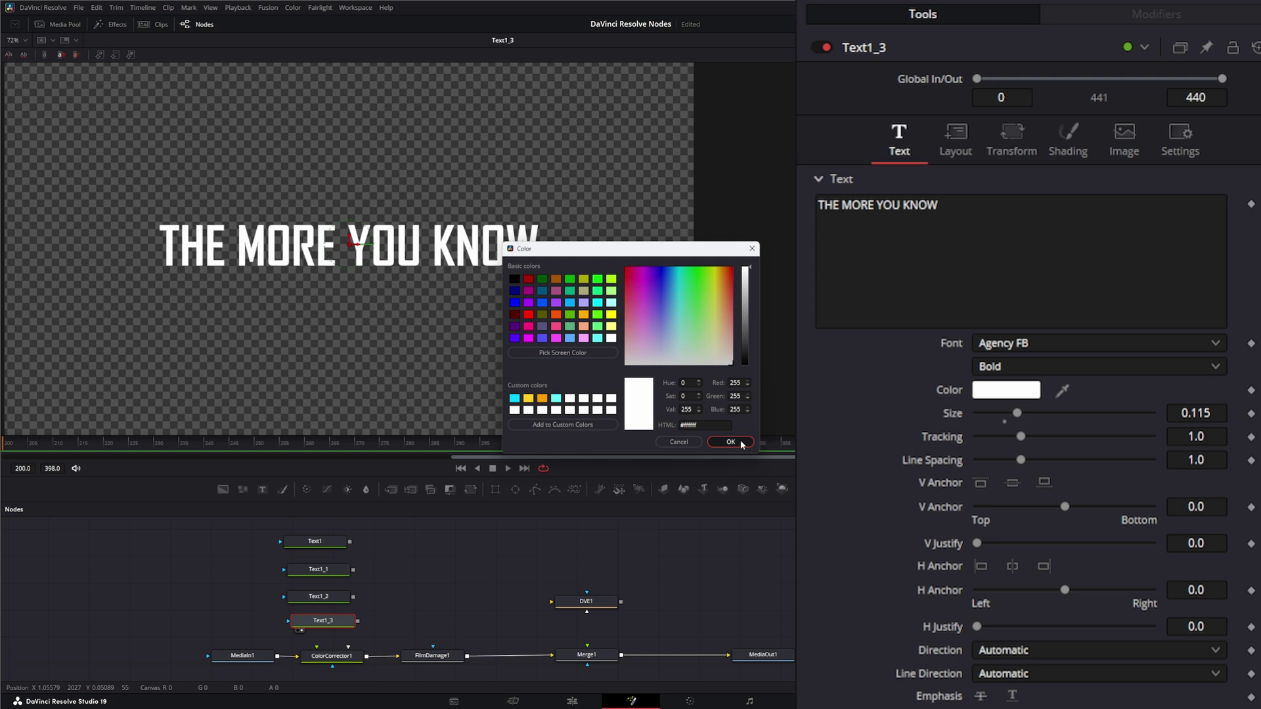
click(730, 442)
click(1051, 156)
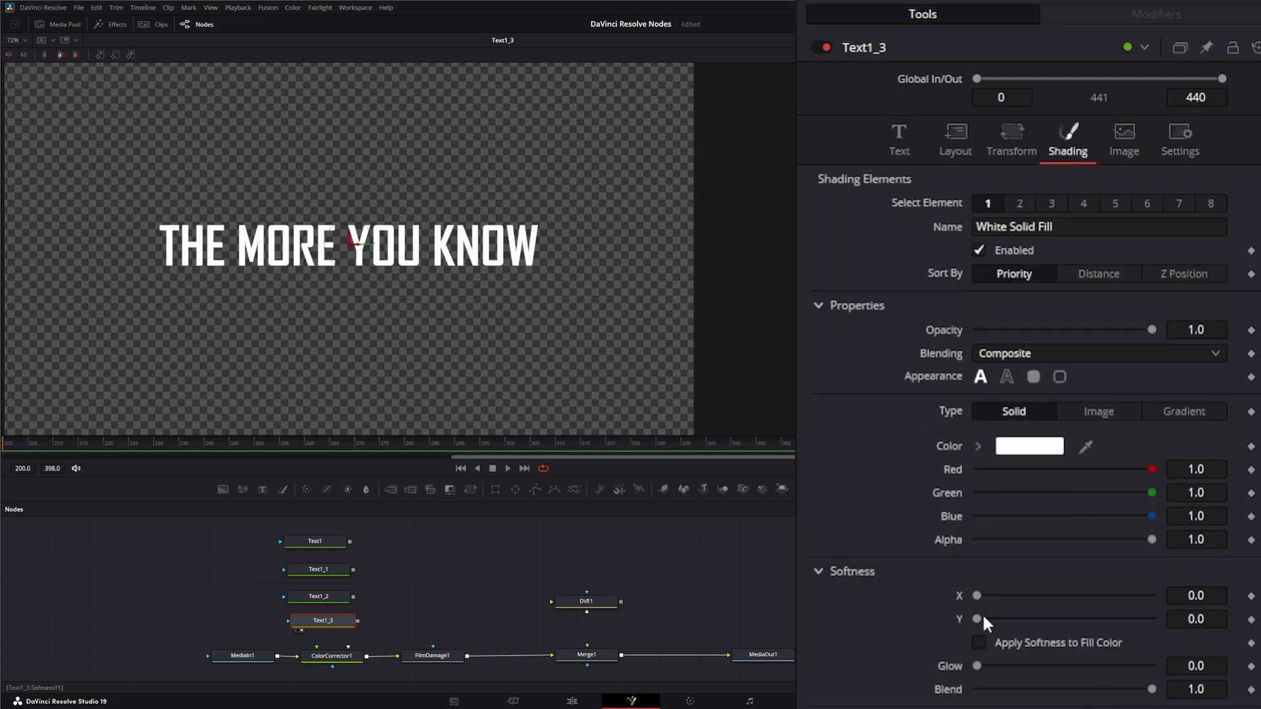
drag(979, 594, 999, 619)
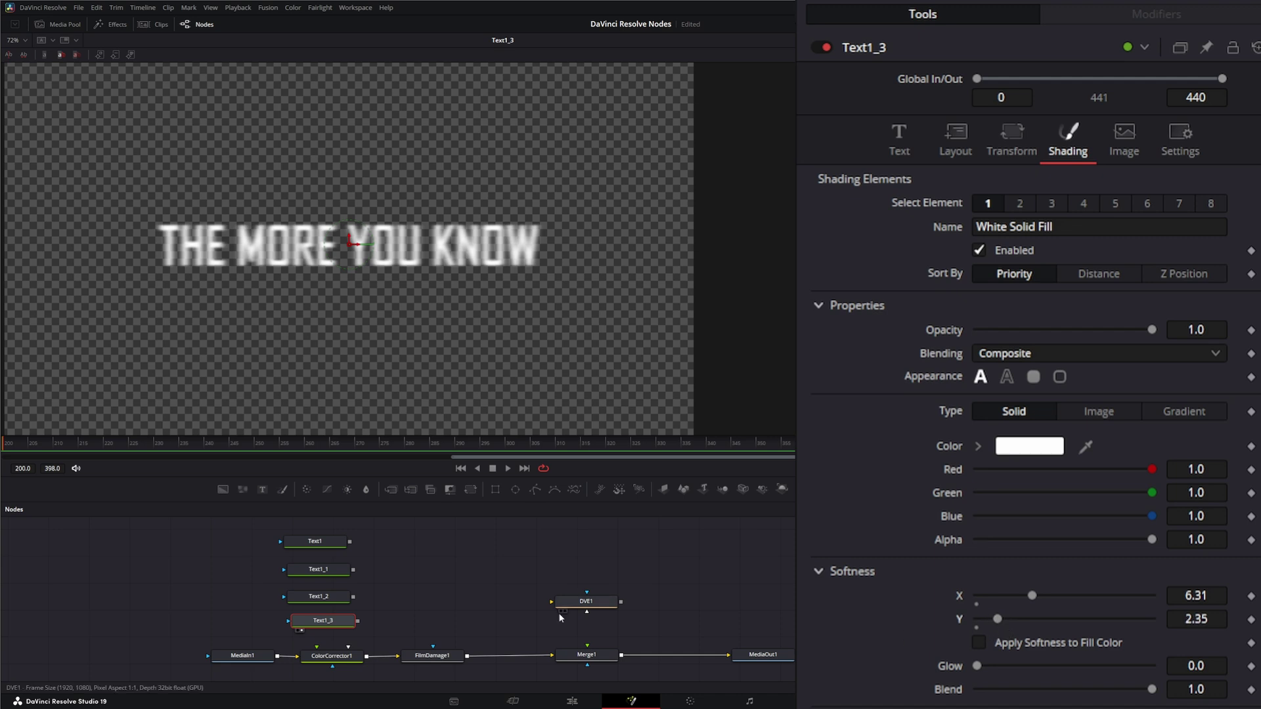
Step: Add MultiMerge1 with Text1_3 as background and Text1_2, Text1_1, Text1 as layers
drag(411, 490, 448, 568)
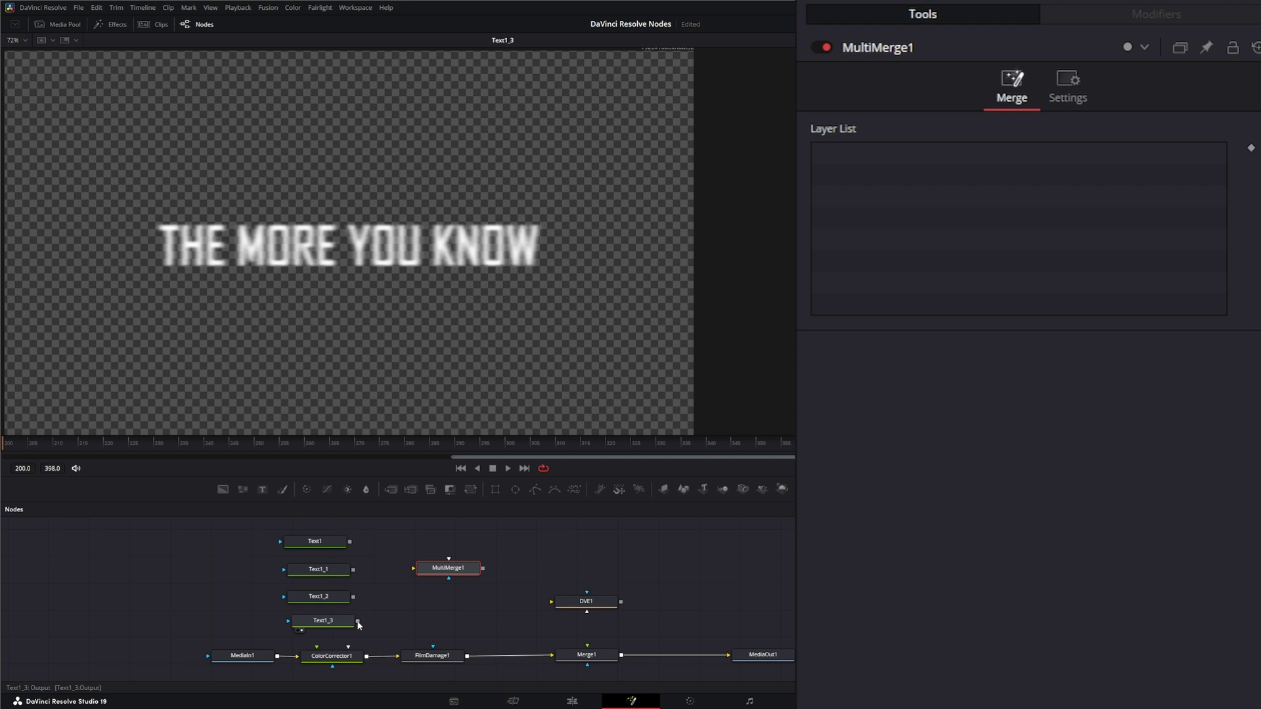
drag(359, 623, 422, 615)
drag(353, 597, 445, 607)
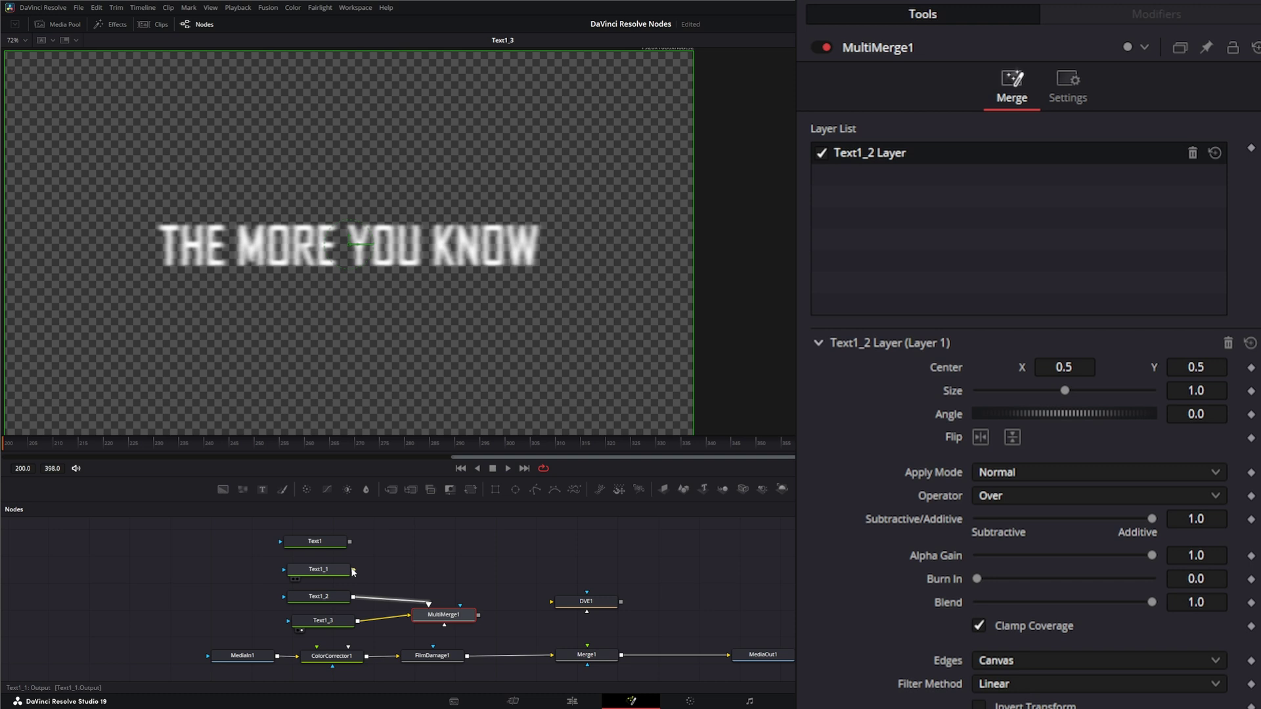
drag(354, 570, 444, 616)
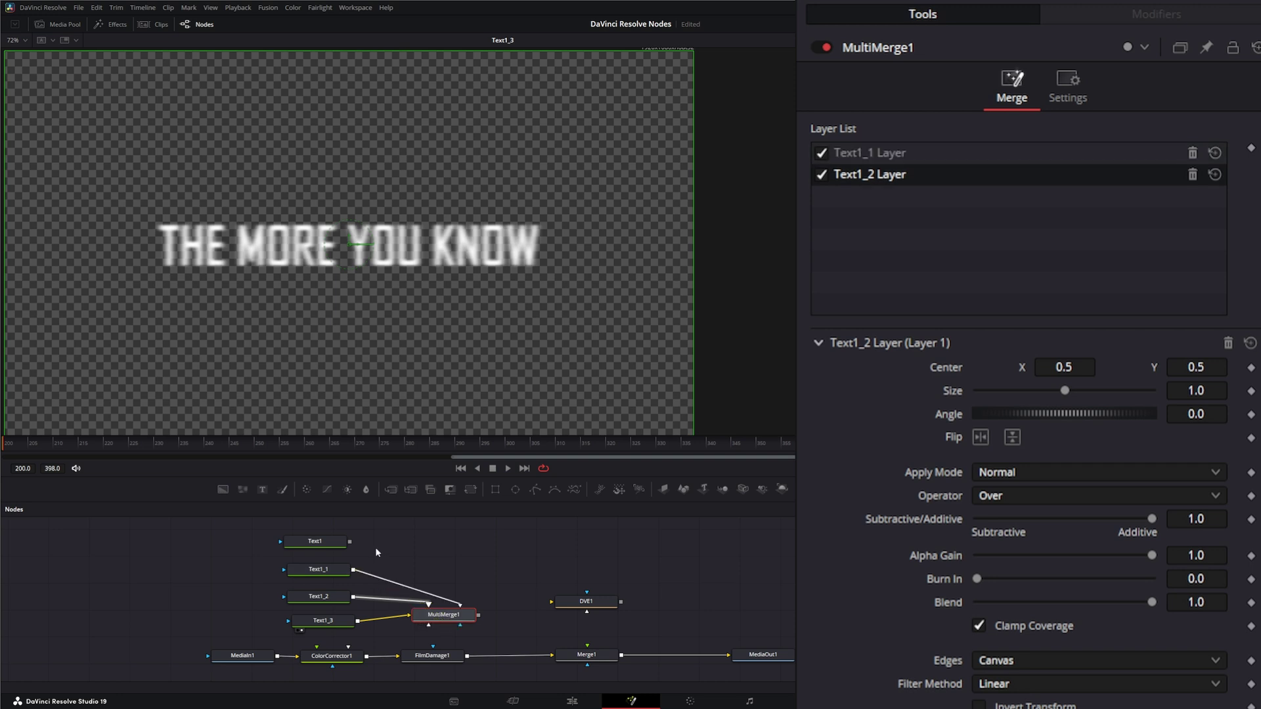
drag(350, 541, 428, 318)
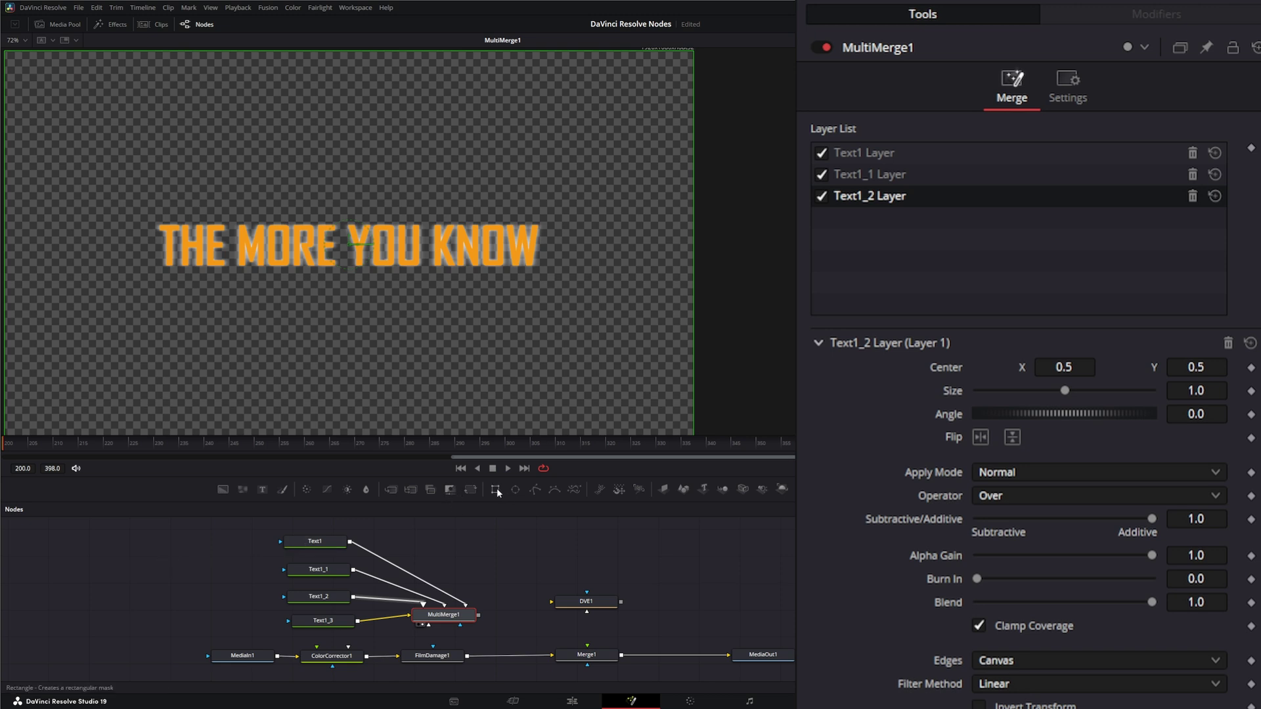
drag(496, 488, 284, 597)
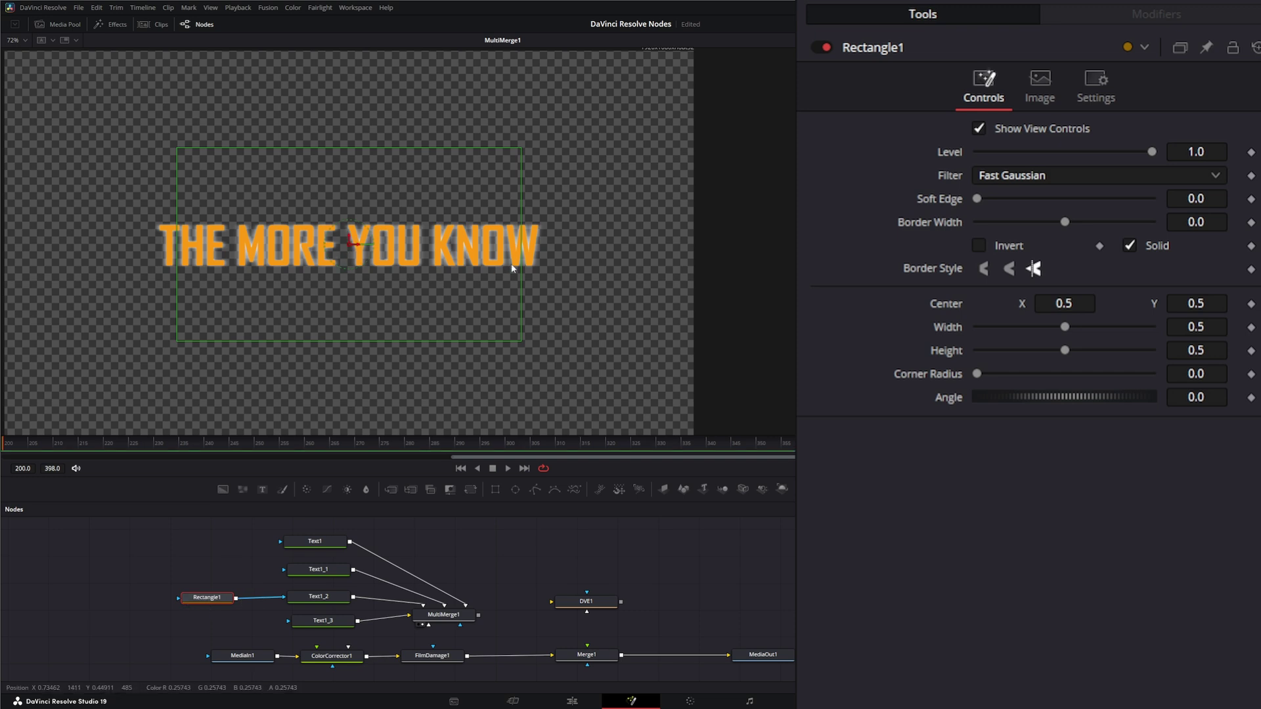
Step: Widen Rectangle1, attach it as Text1's mask and raise it over the title's top
drag(522, 266, 560, 267)
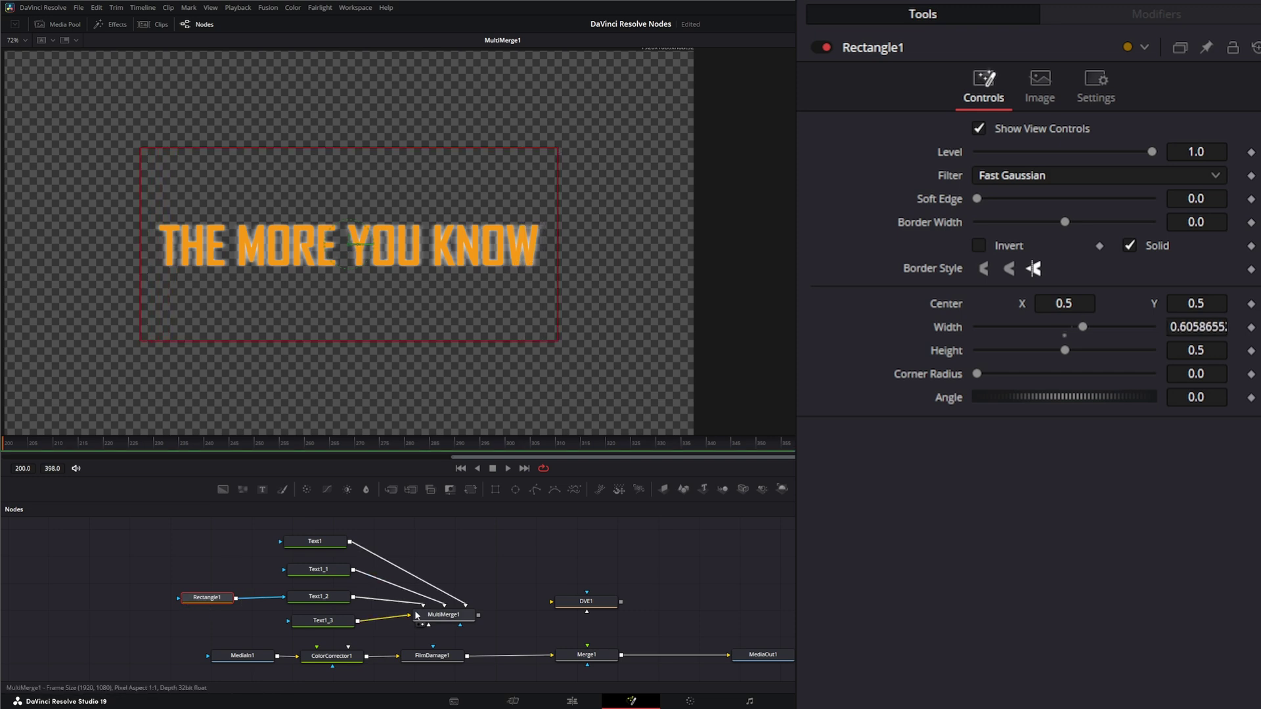
drag(349, 246, 350, 350)
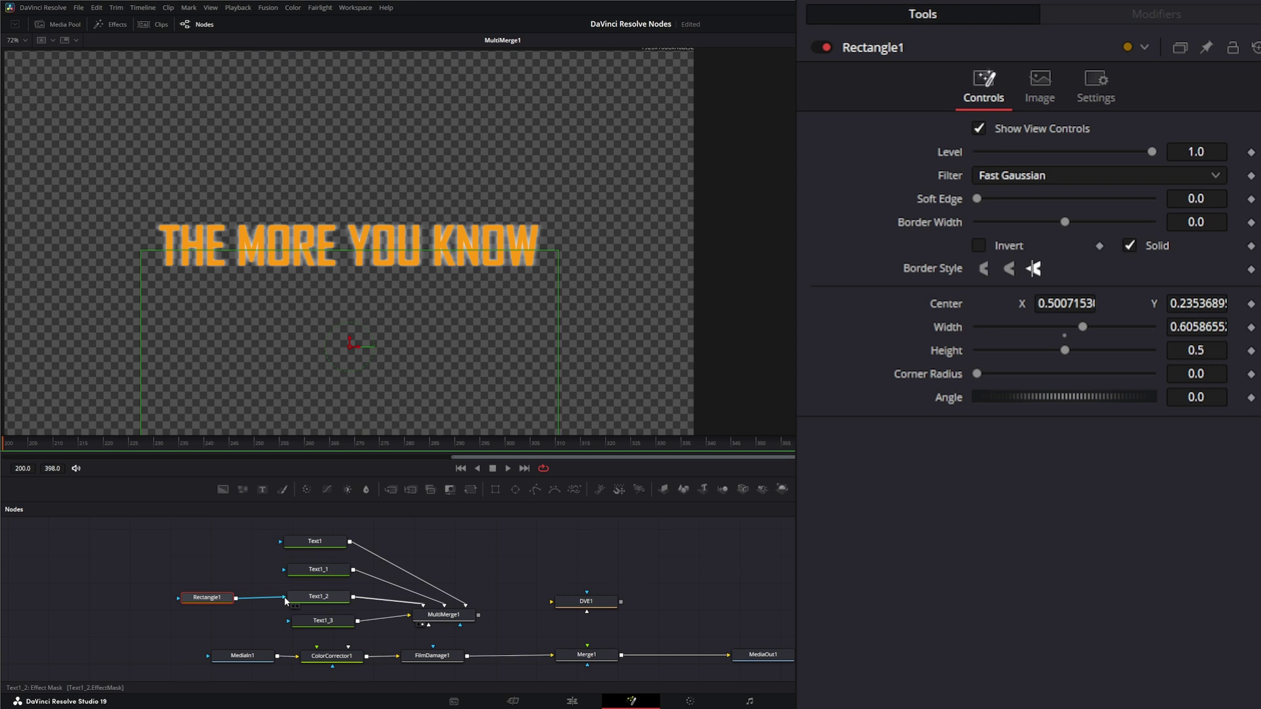
drag(286, 597, 280, 544)
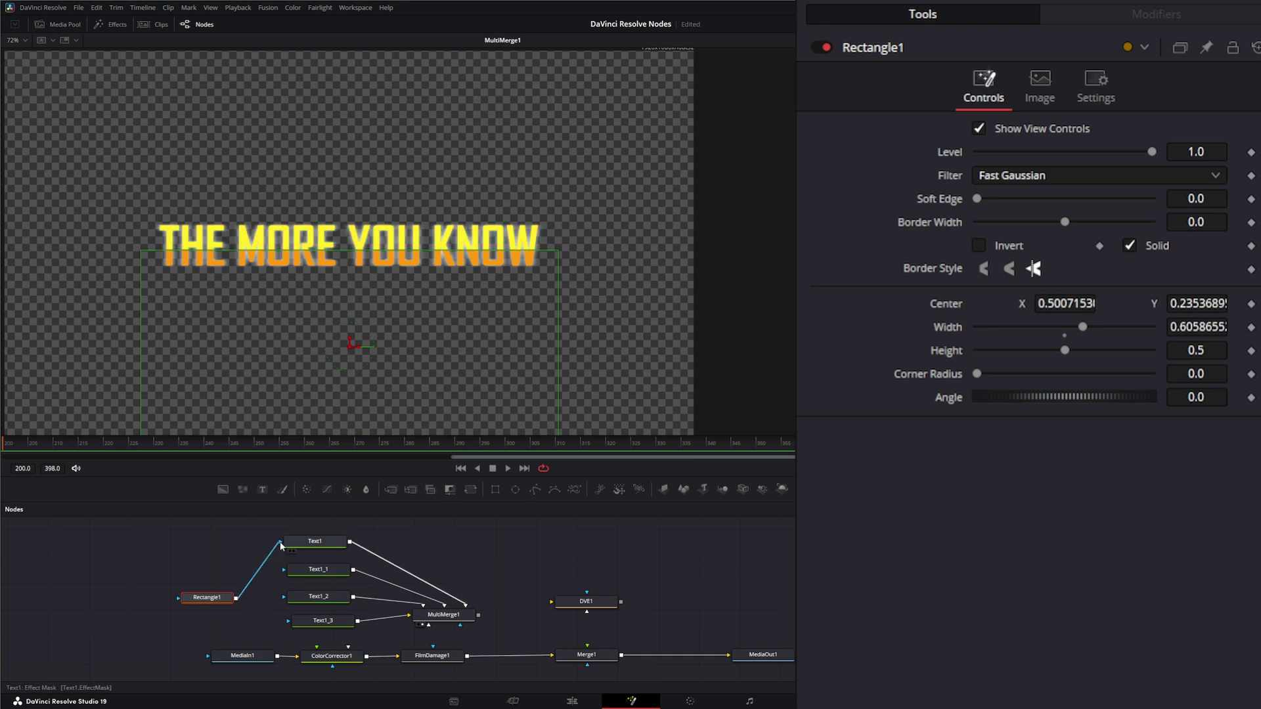
drag(350, 346, 351, 142)
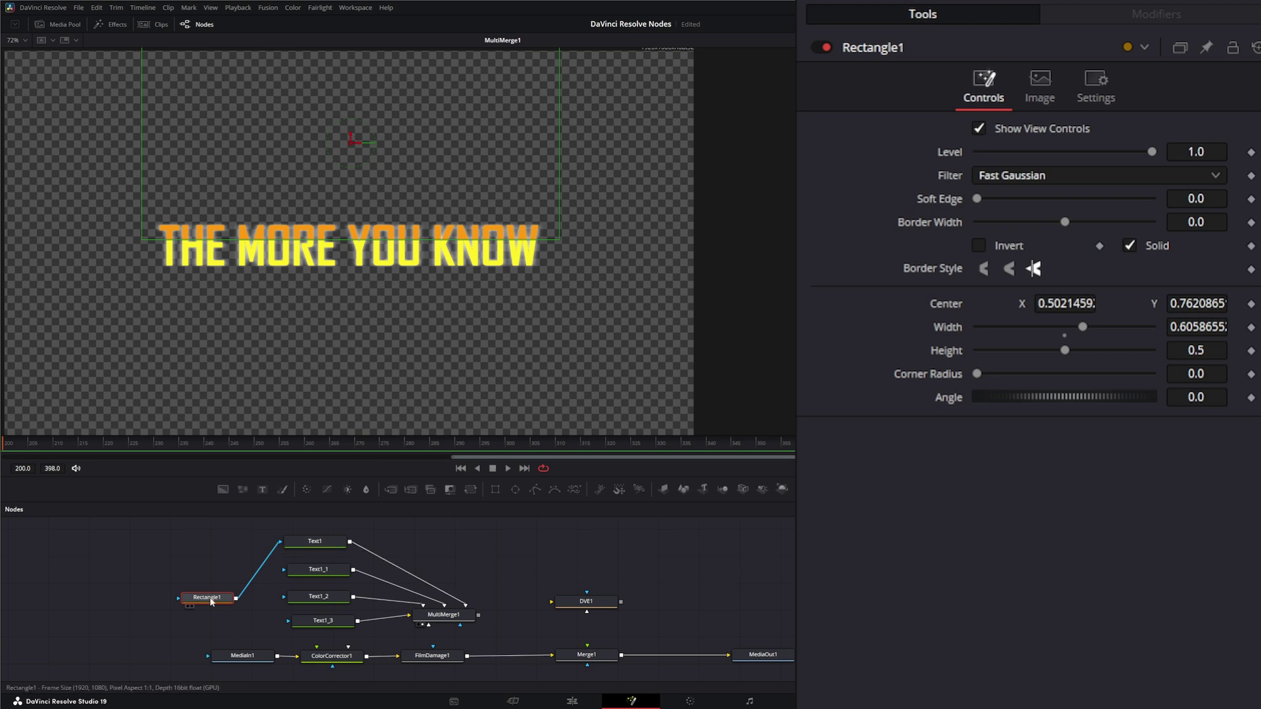
Step: Paste a Rectangle1_1 copy to mask Text1_1, positioned slightly lower over the title
key(ctrl+v)
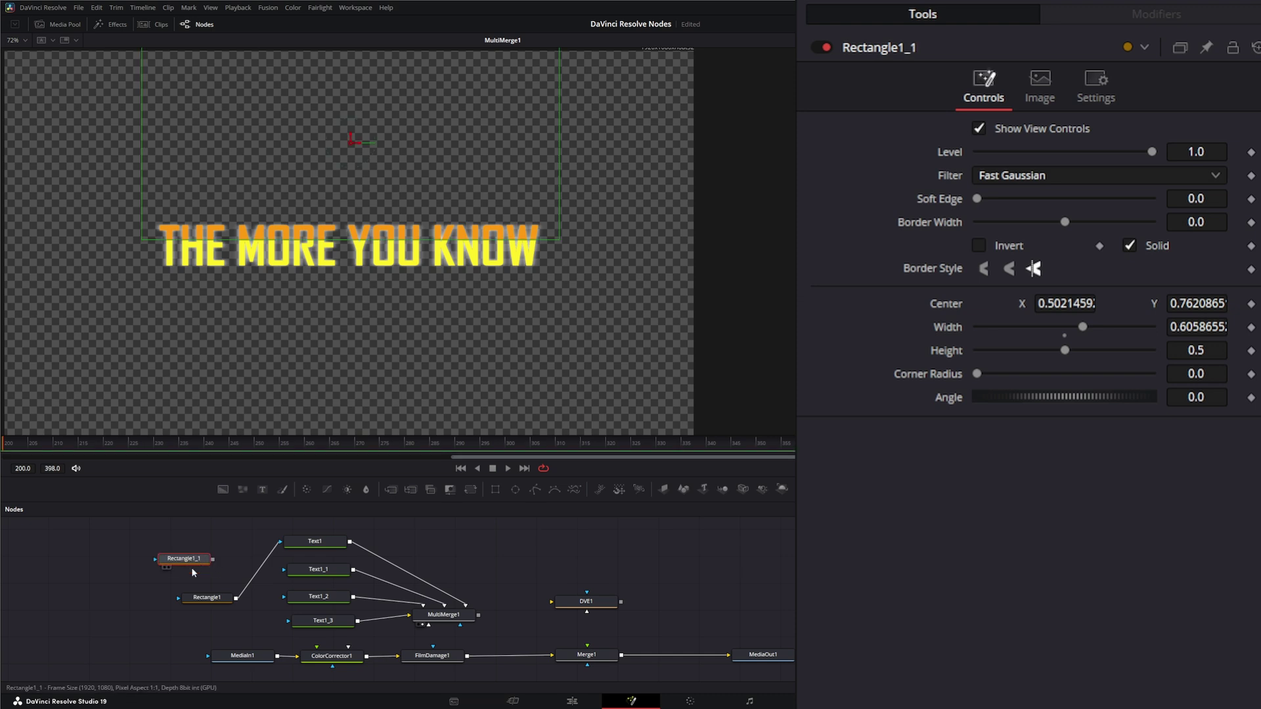
drag(222, 598, 284, 569)
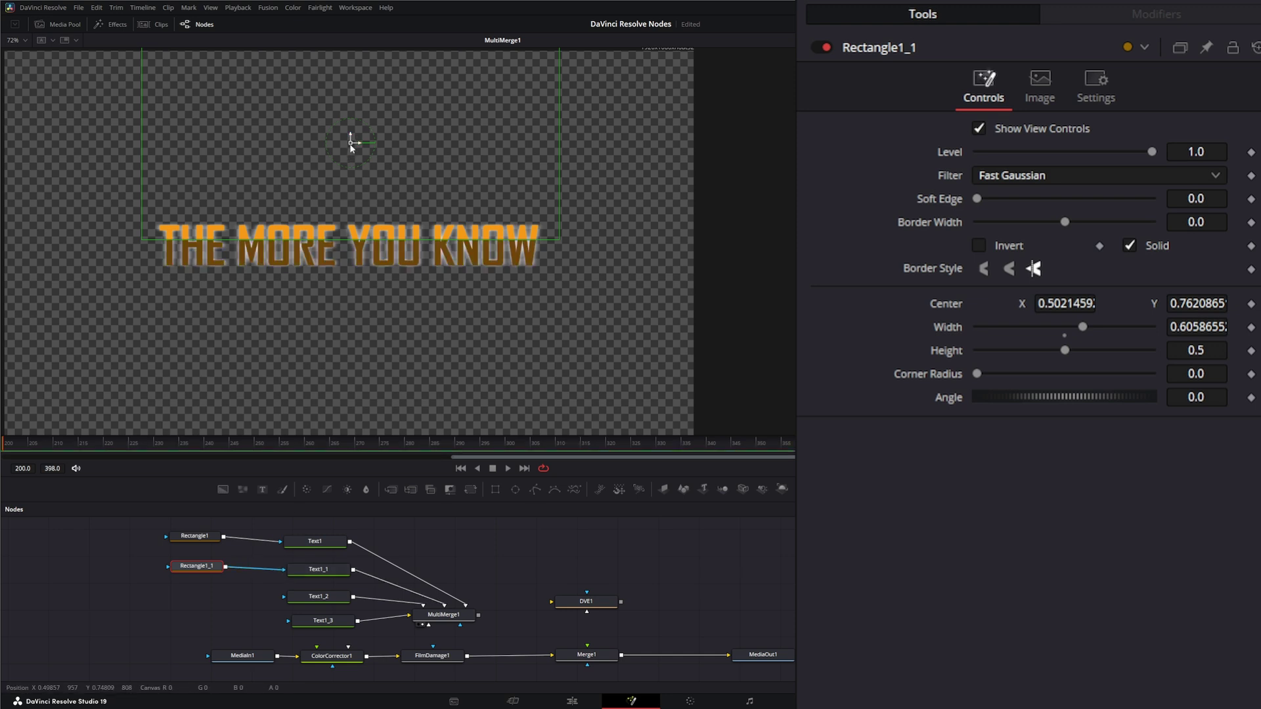
drag(351, 138, 351, 151)
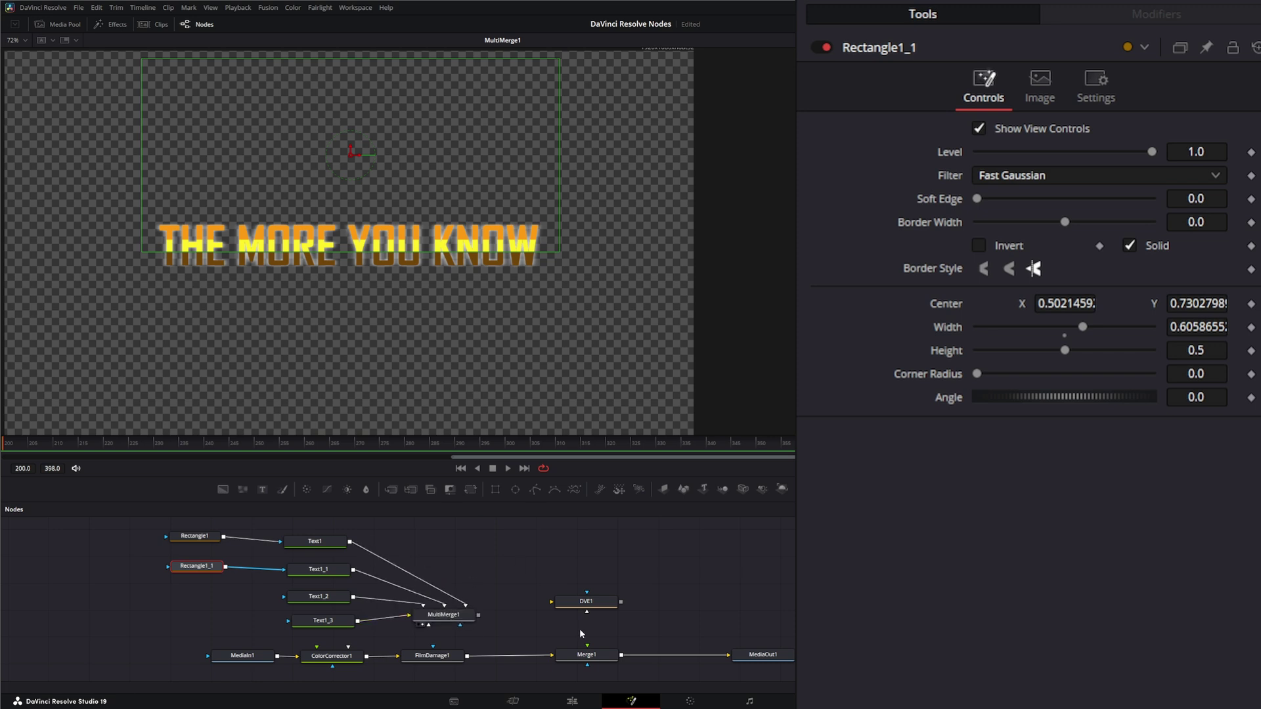
click(491, 572)
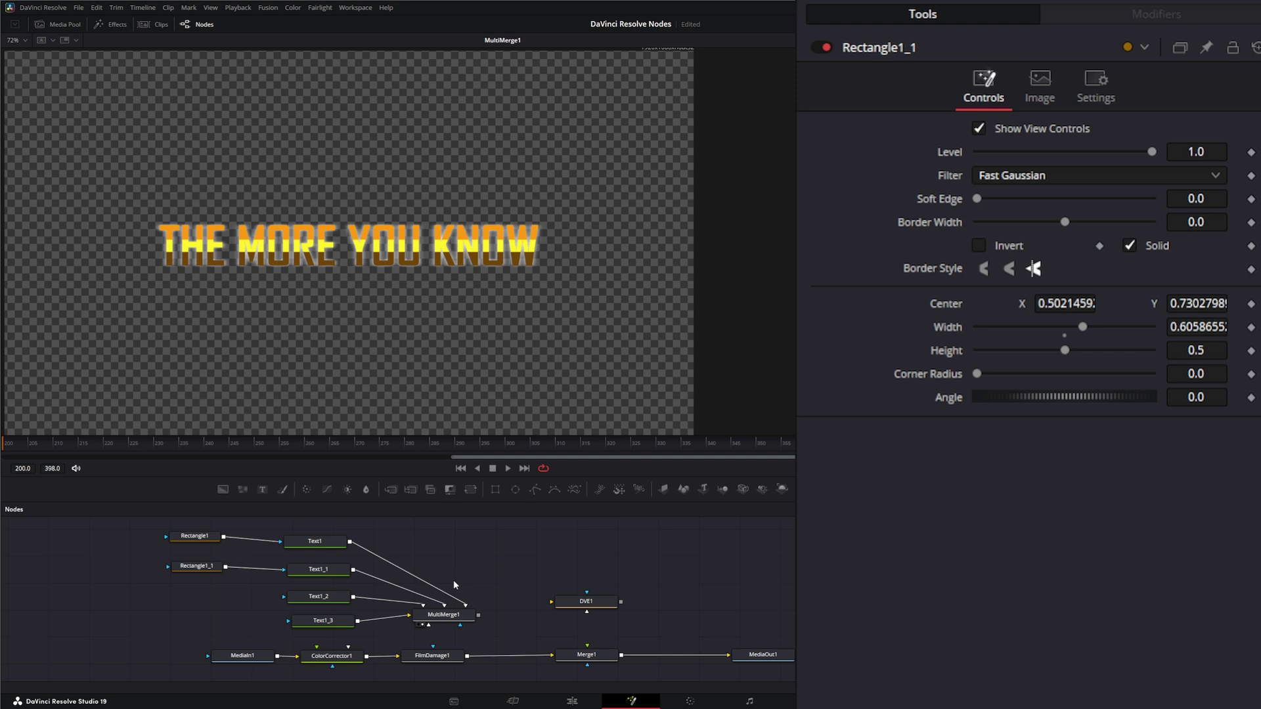
Step: Give the rectangle masks soft edges of 0.0016 and 0.0074
click(197, 537)
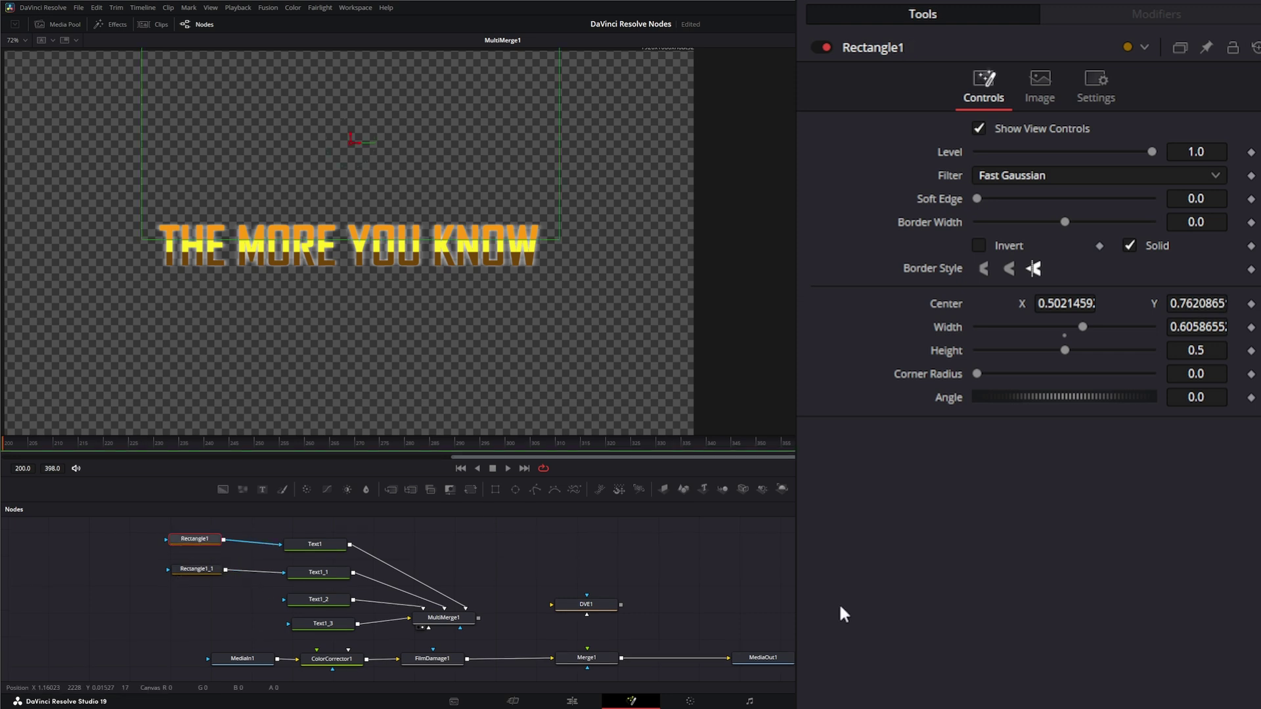
click(1197, 198)
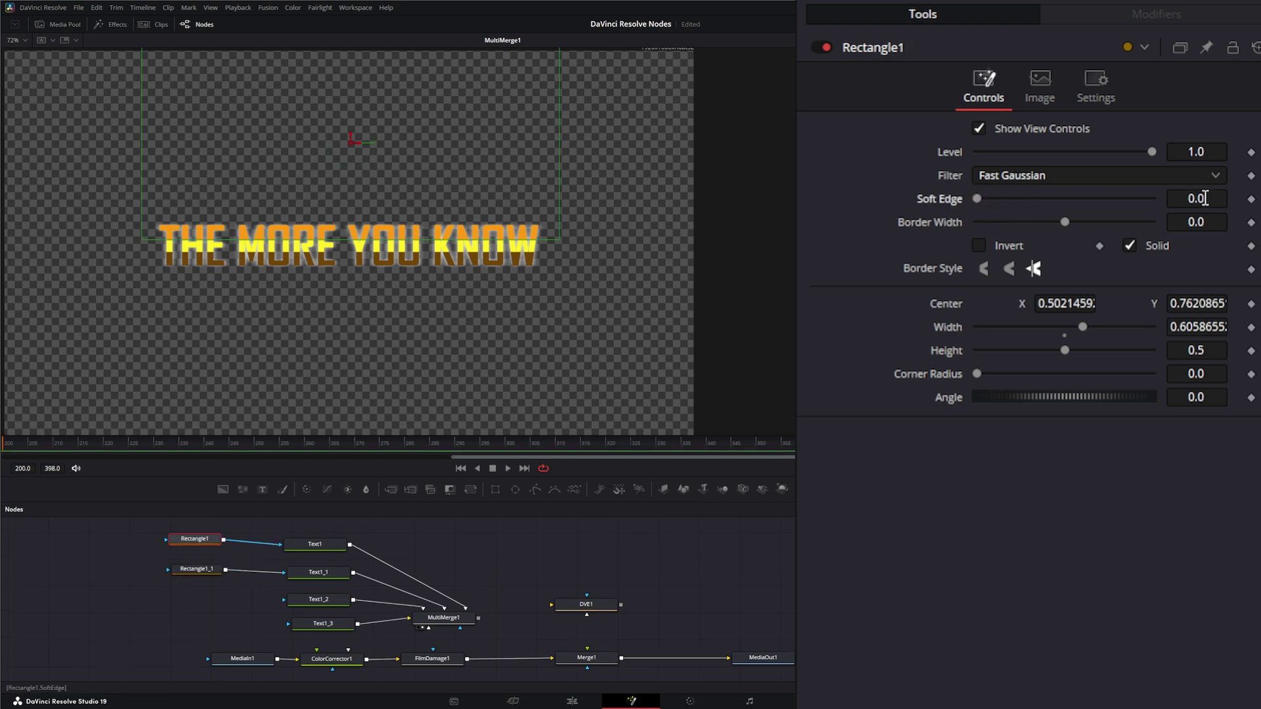
text(0.001)
key(Return)
text(4)
click(203, 568)
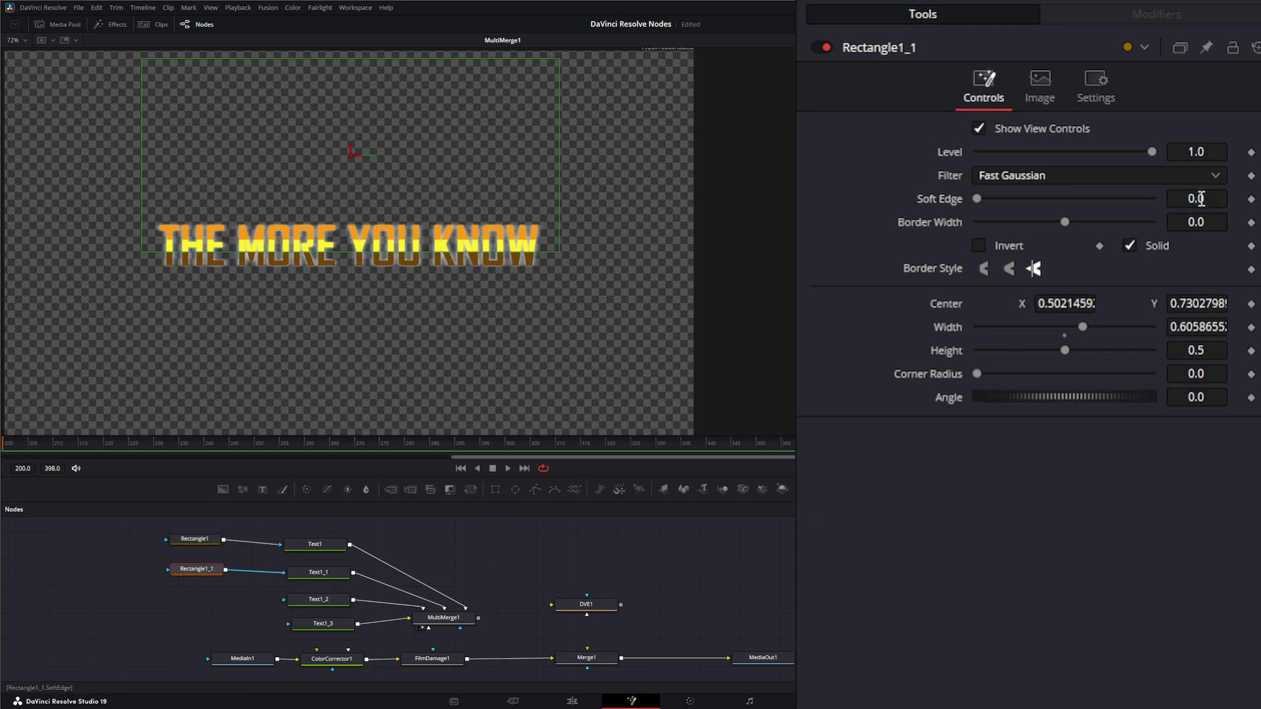
scroll(1202, 198, up, 5)
scroll(1197, 199, up, 6)
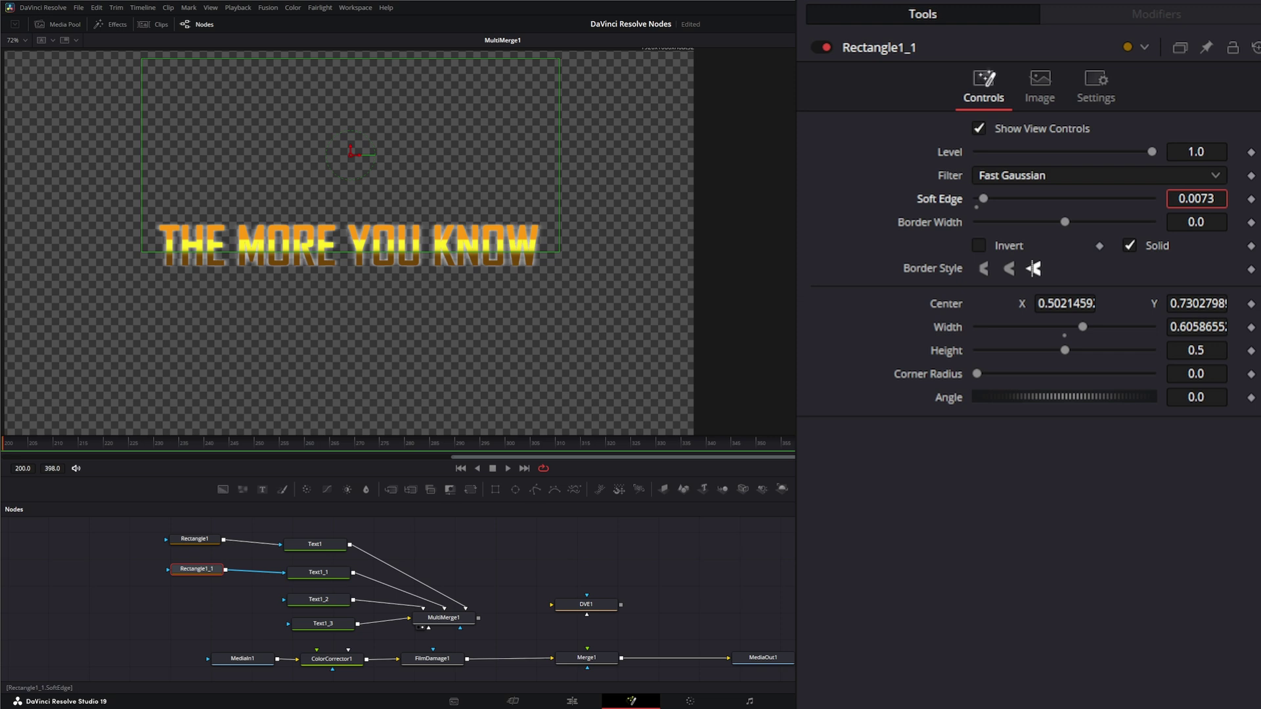
click(484, 552)
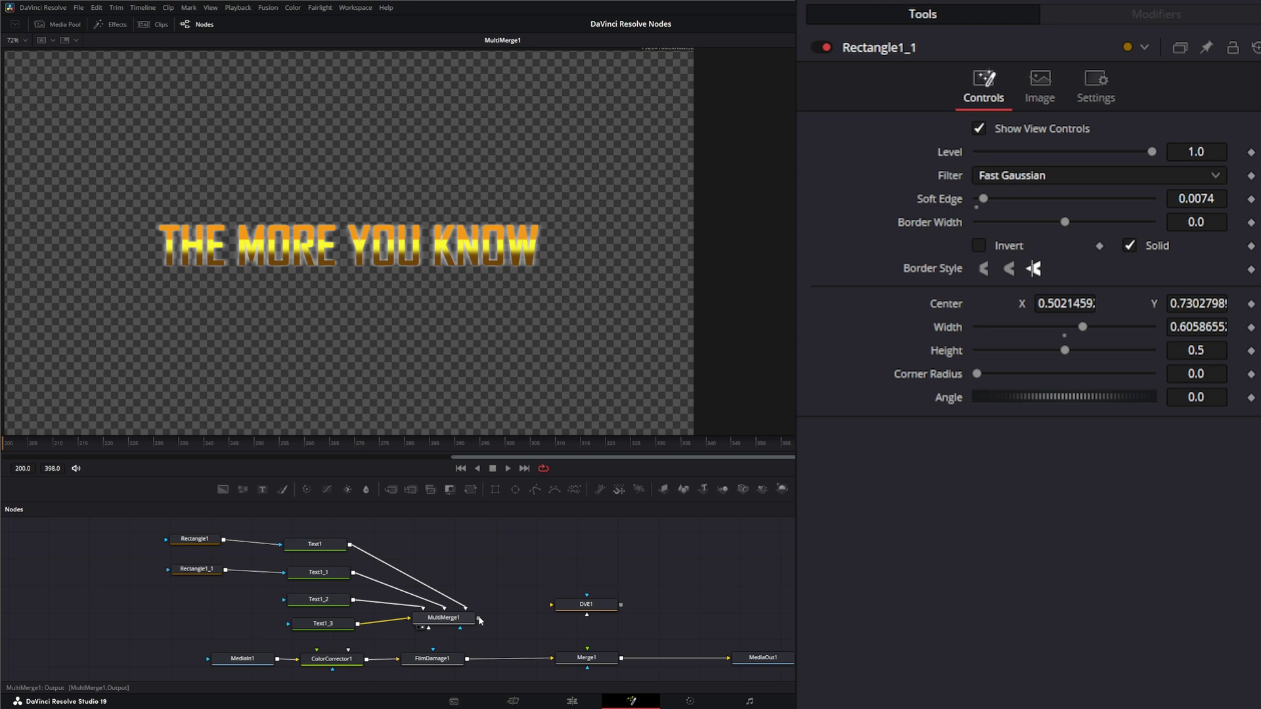
Step: Connect MultiMerge1 into DVE1 and view the Merge1 composite of title over skater footage
drag(479, 620, 587, 656)
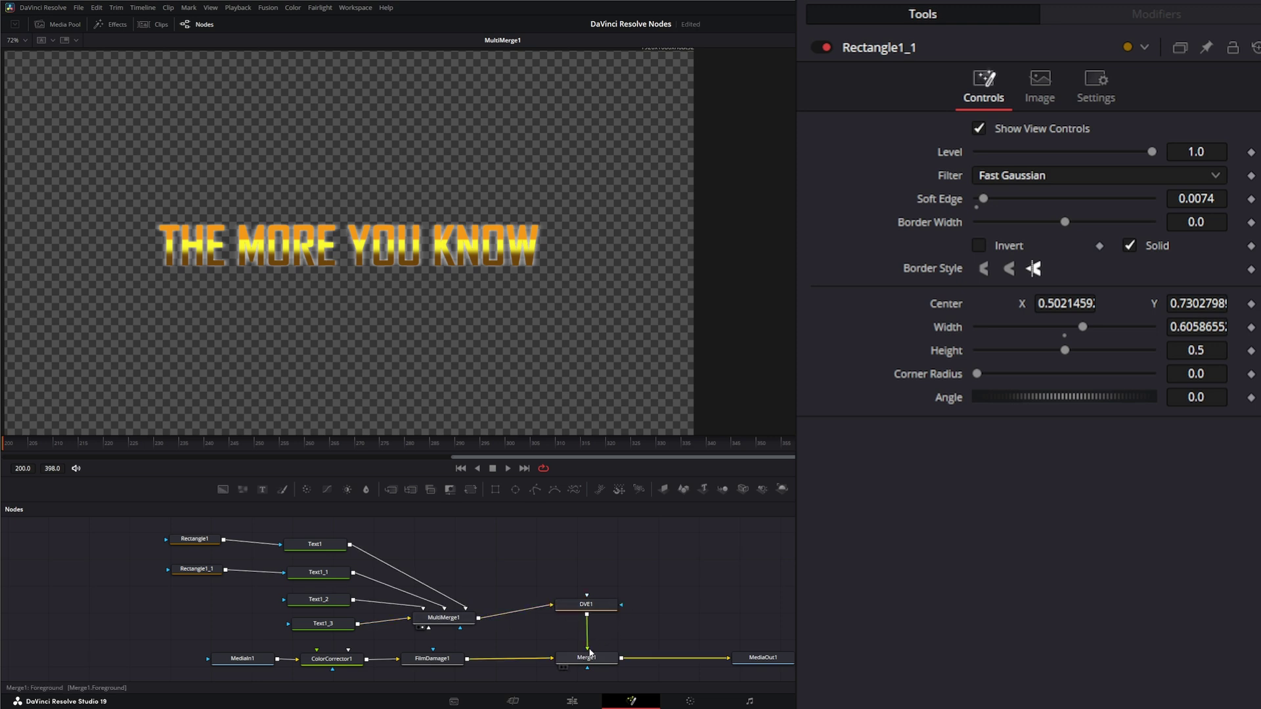
drag(593, 611, 534, 332)
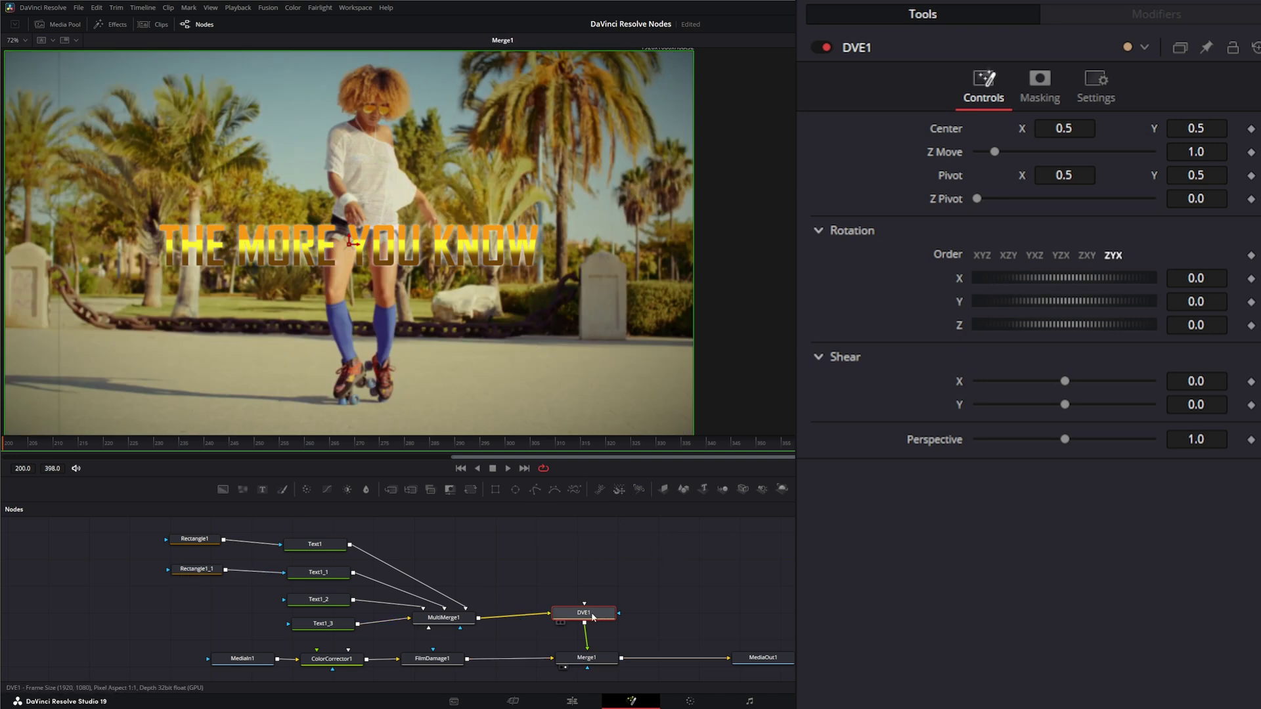
drag(593, 617, 596, 617)
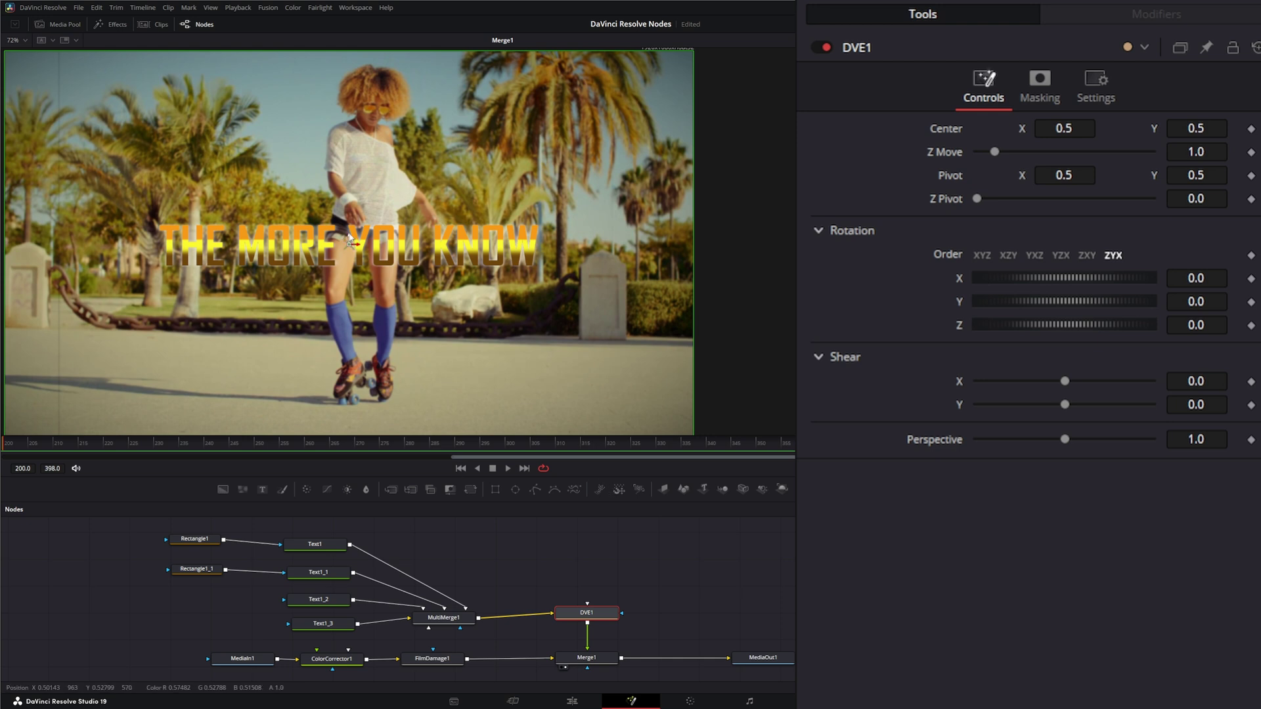
drag(348, 237, 231, 128)
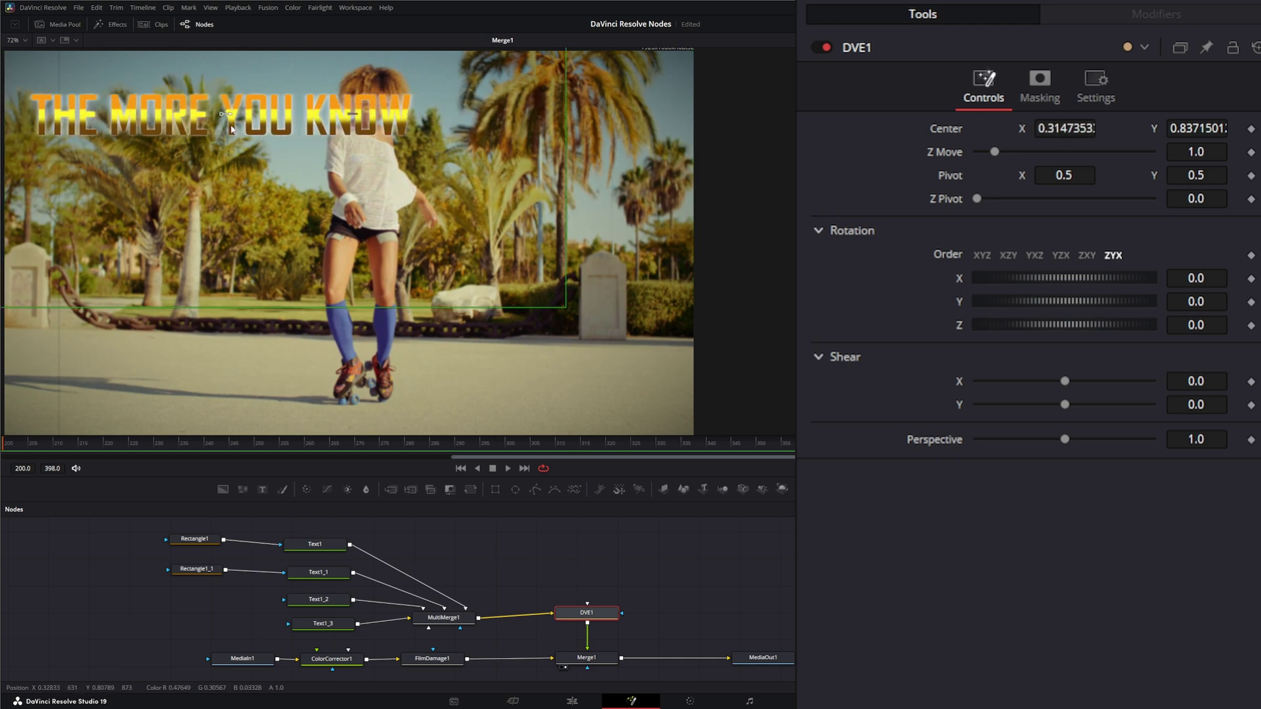
key(ctrl+z)
key(ctrl+z)
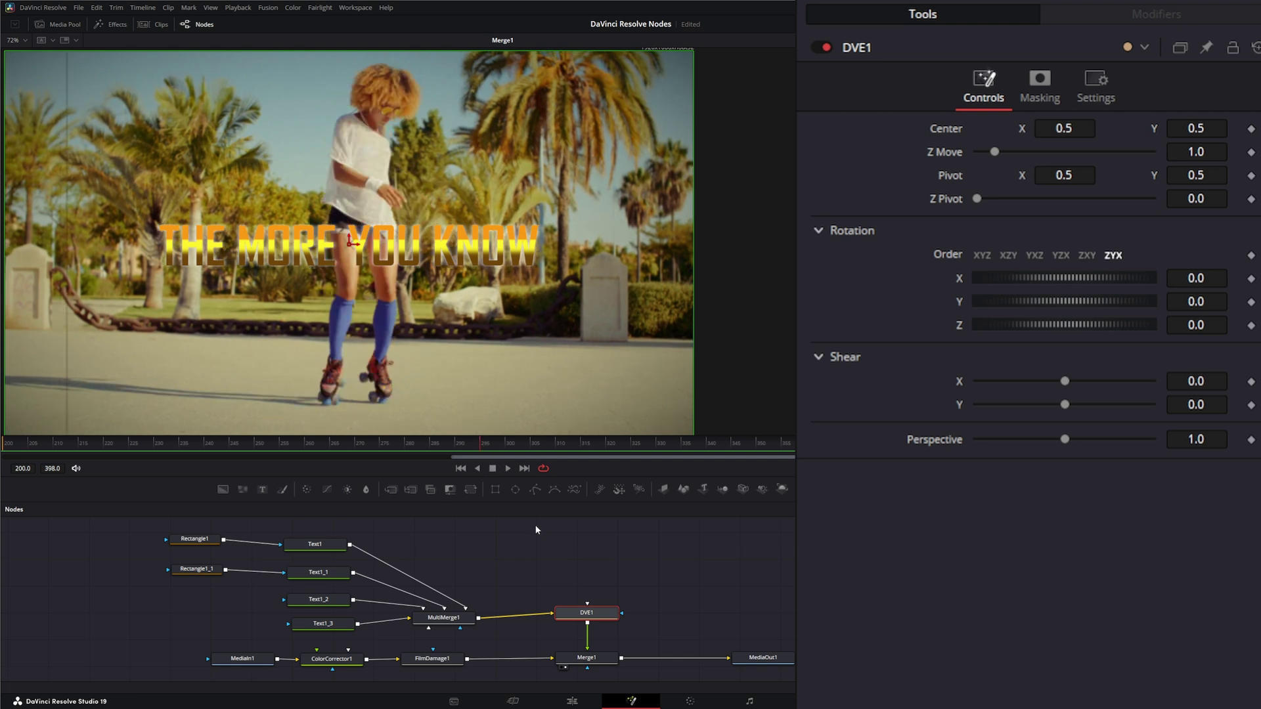
Step: Keyframe DVE1's Center, Z Move, Rotation X/Y/Z and Perspective, then go to the first frame
click(1251, 129)
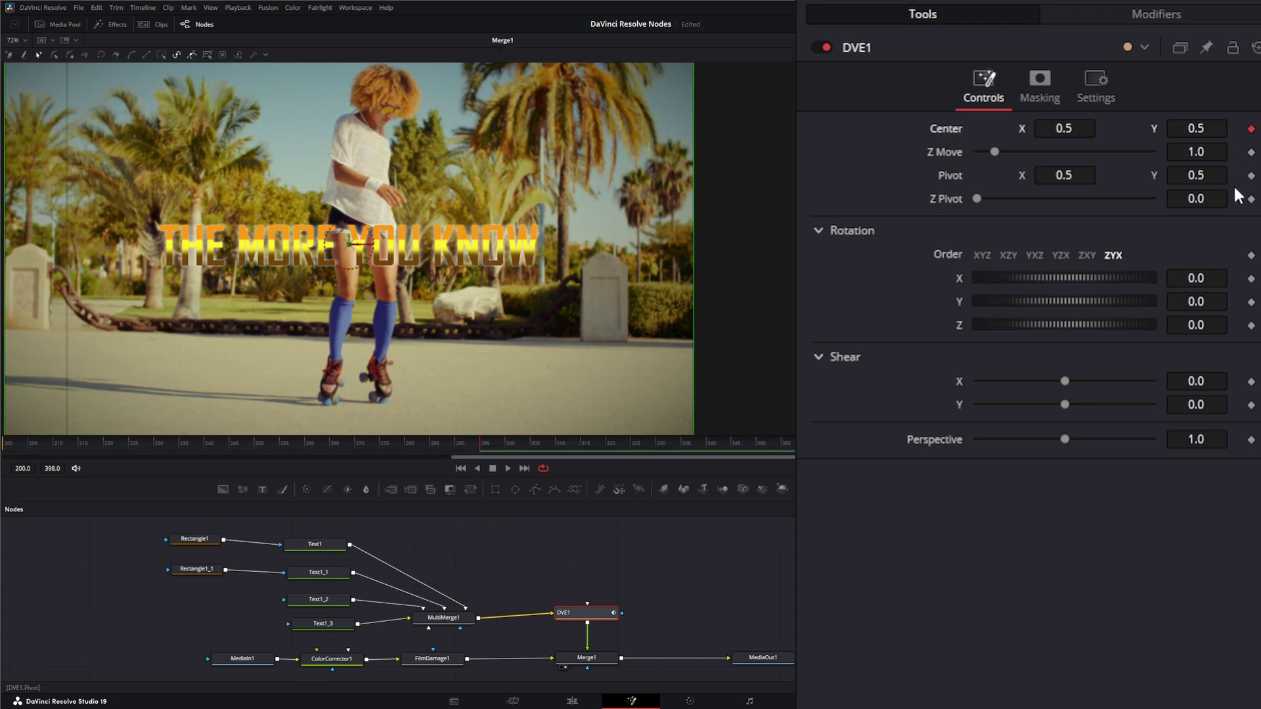
click(1251, 151)
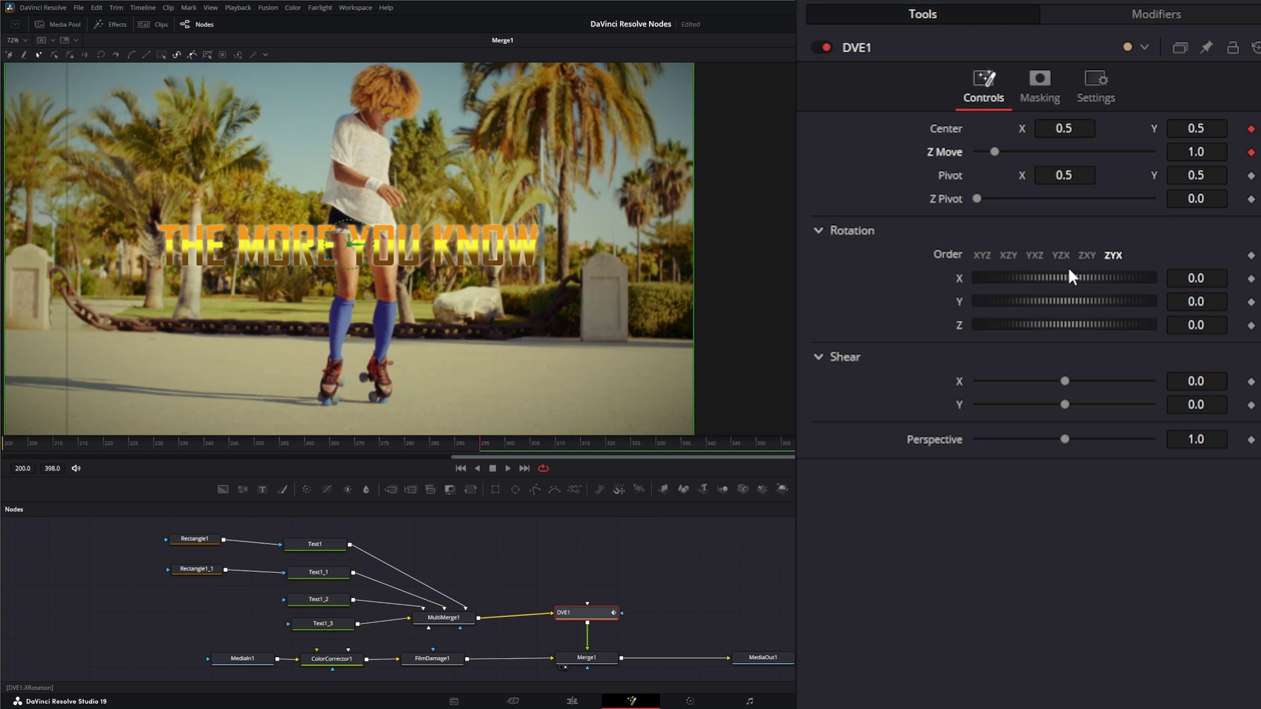
click(1252, 279)
click(1252, 303)
click(1252, 325)
click(1251, 439)
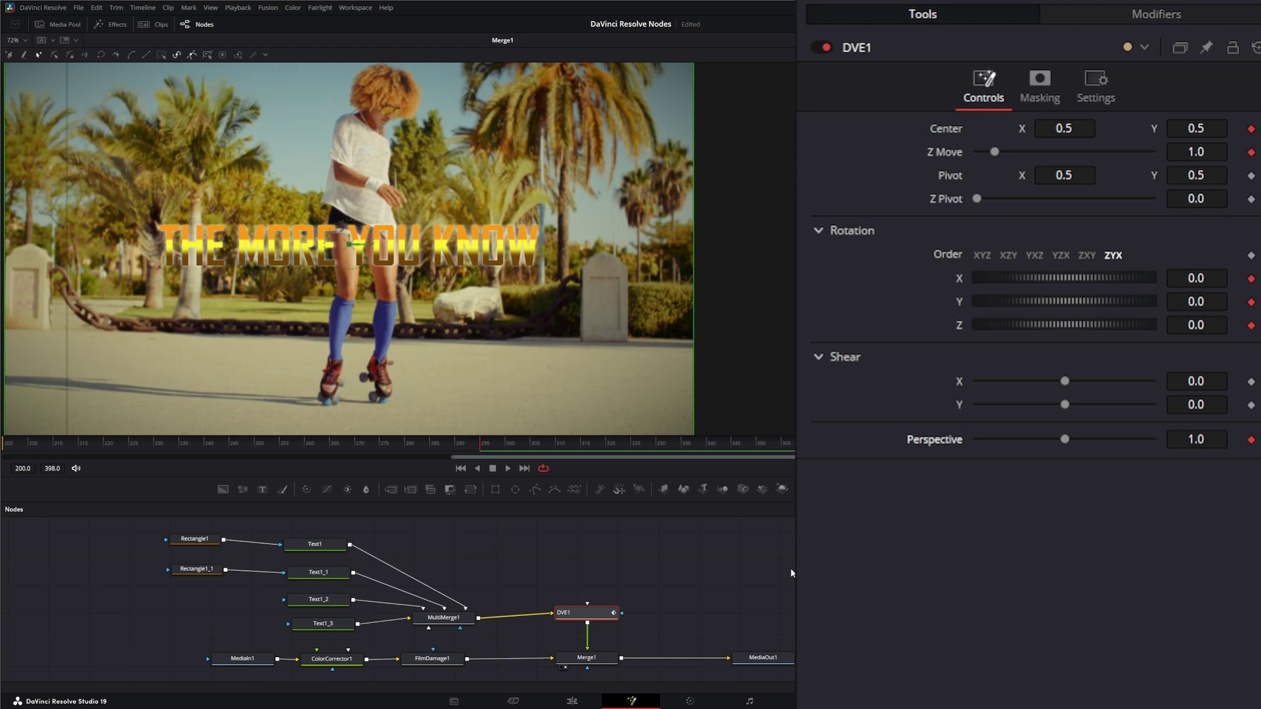
click(461, 469)
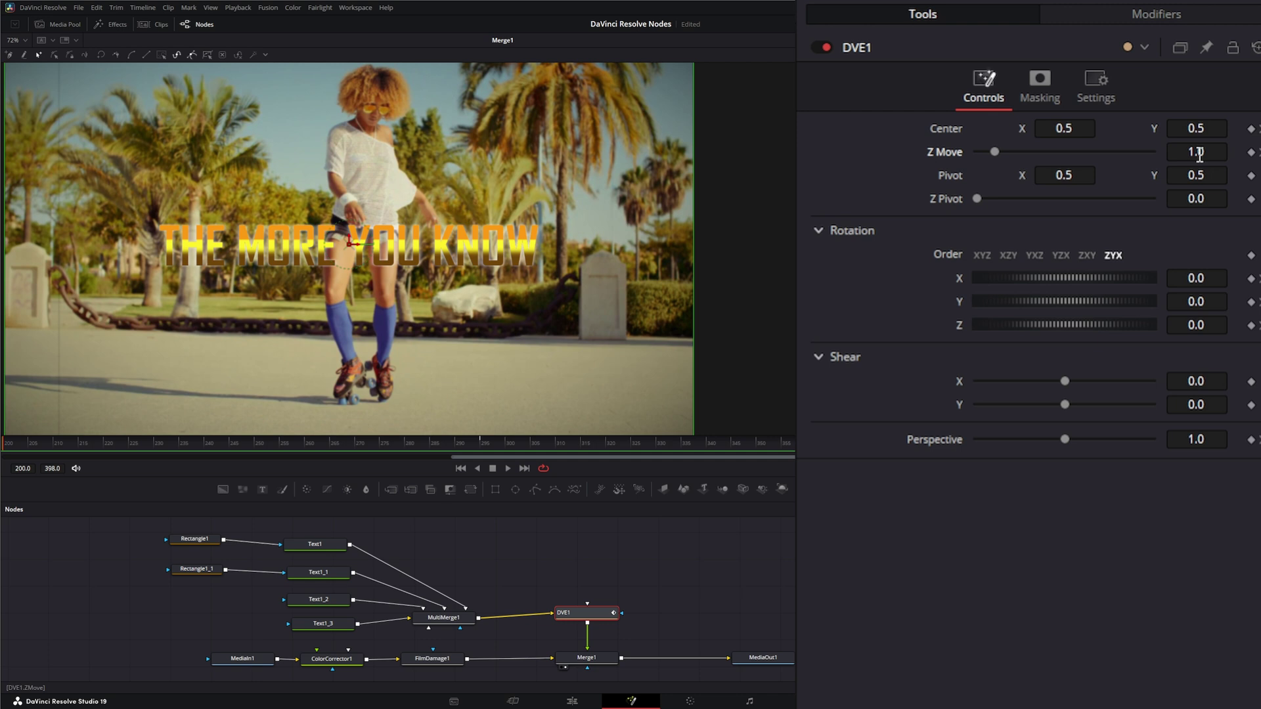
Step: Start the title top-left at Z Move 4.44 with Rotation X keyframed at -1080
drag(1214, 153, 1257, 154)
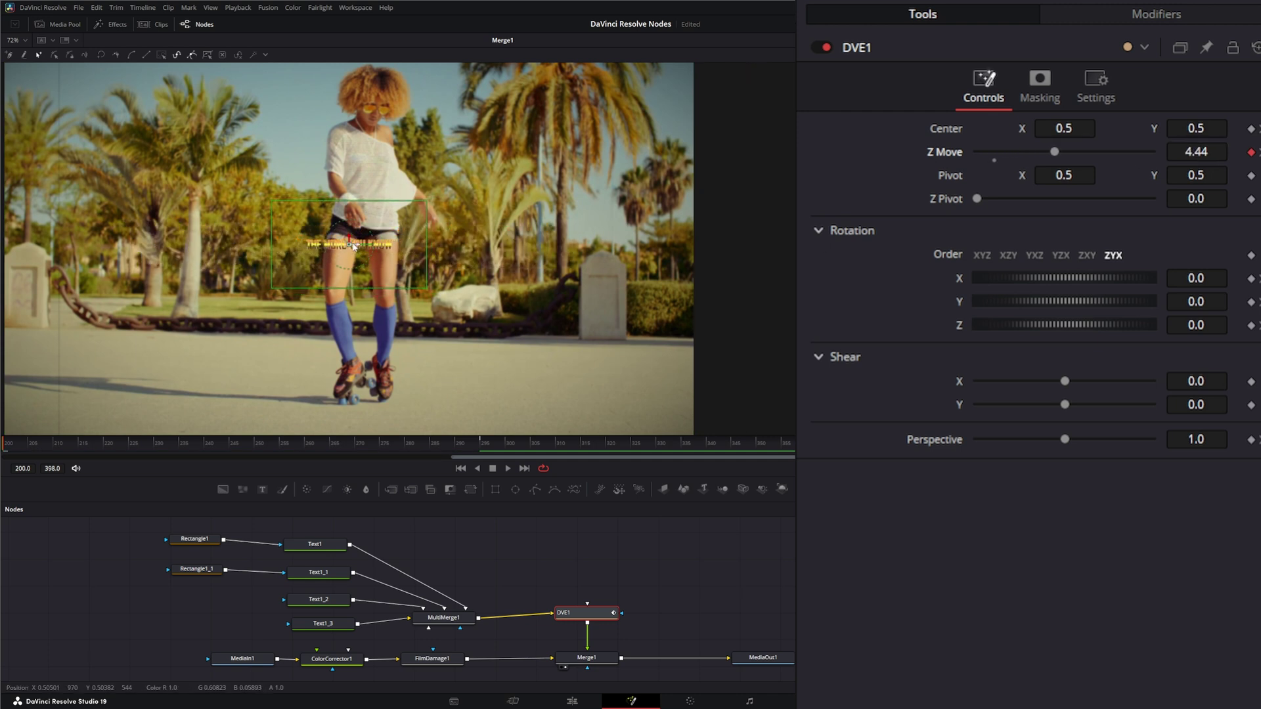
drag(351, 245, 89, 104)
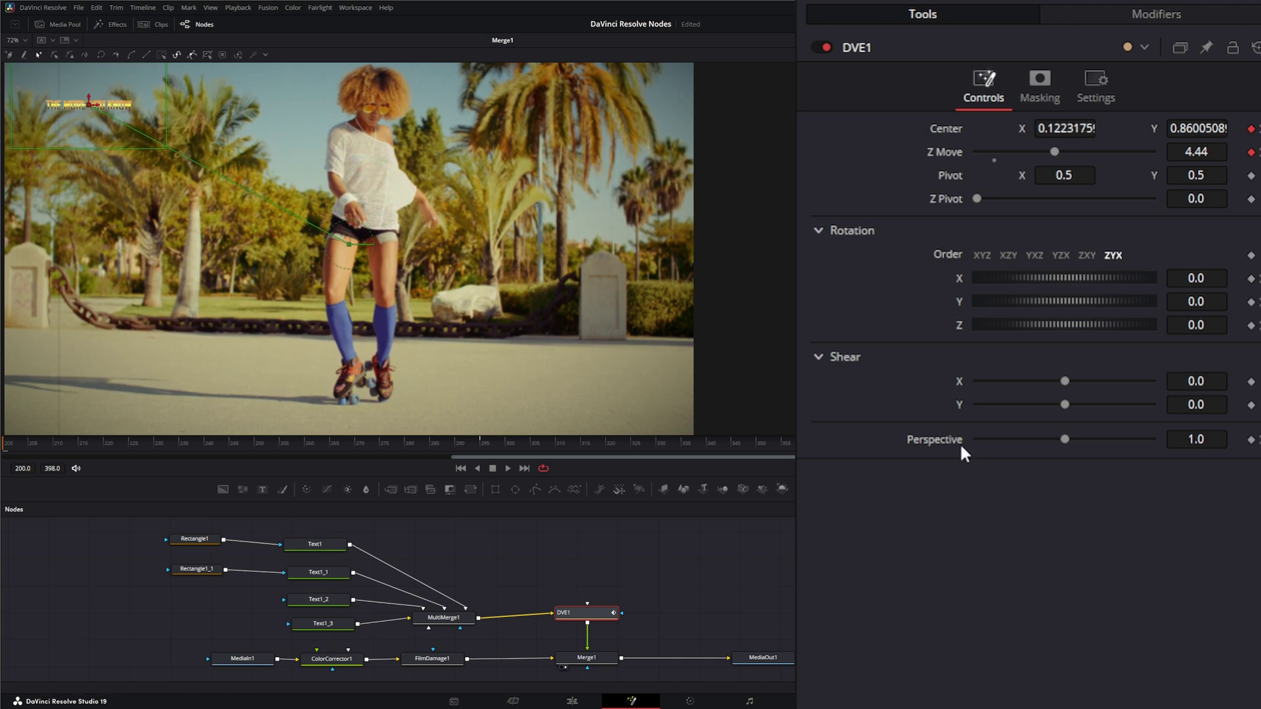
click(1216, 280)
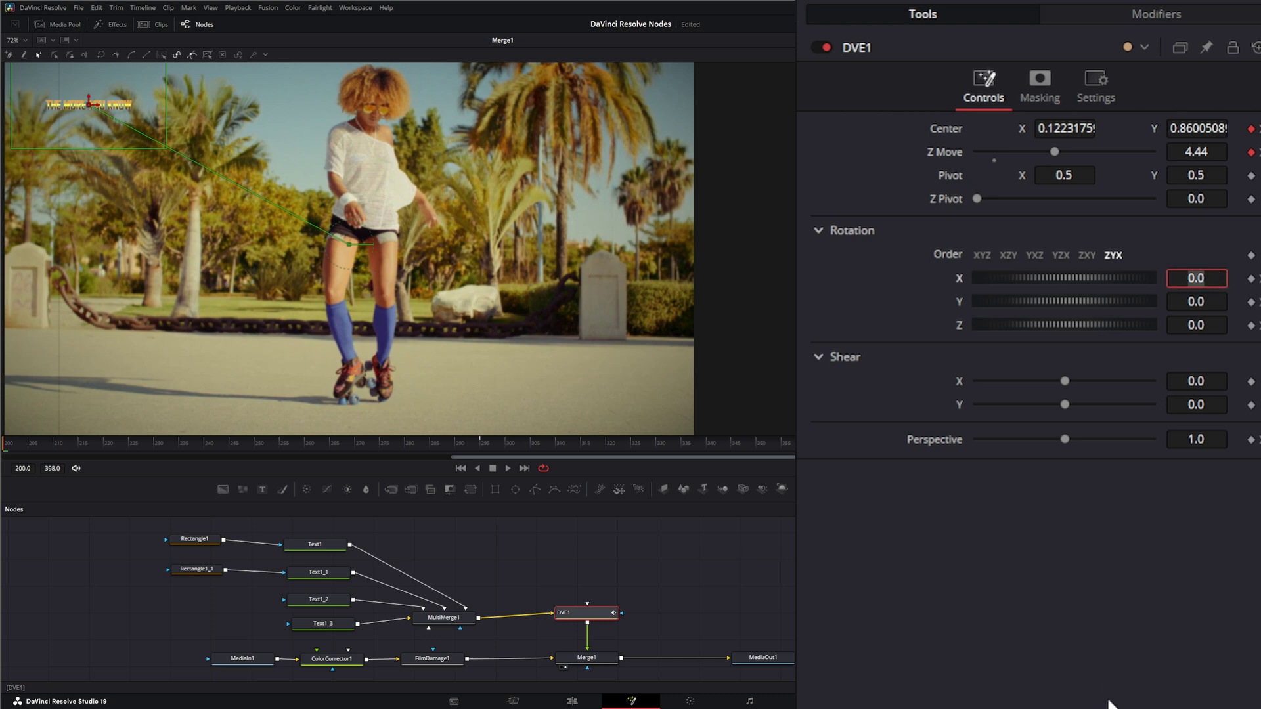
text(-1080)
key(Tab)
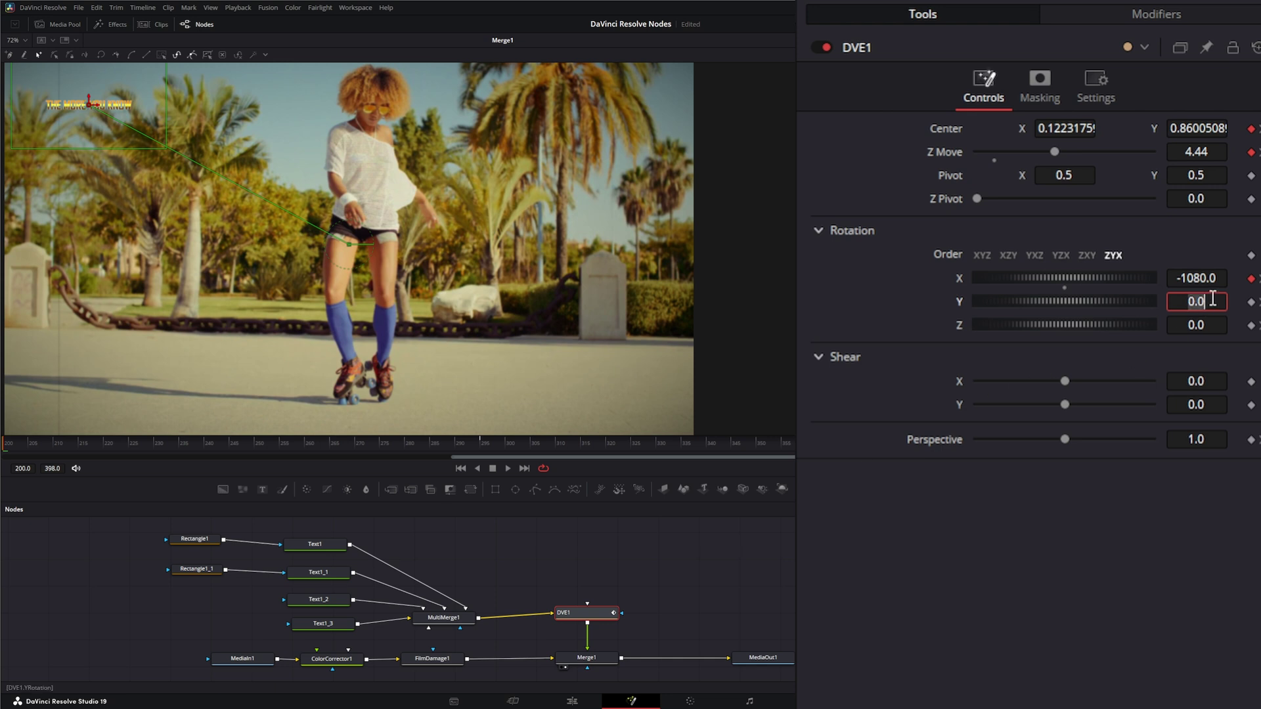
Step: Keyframe Rotation Y at -1080 and play back the spinning fly-in
text(-1080)
key(Tab)
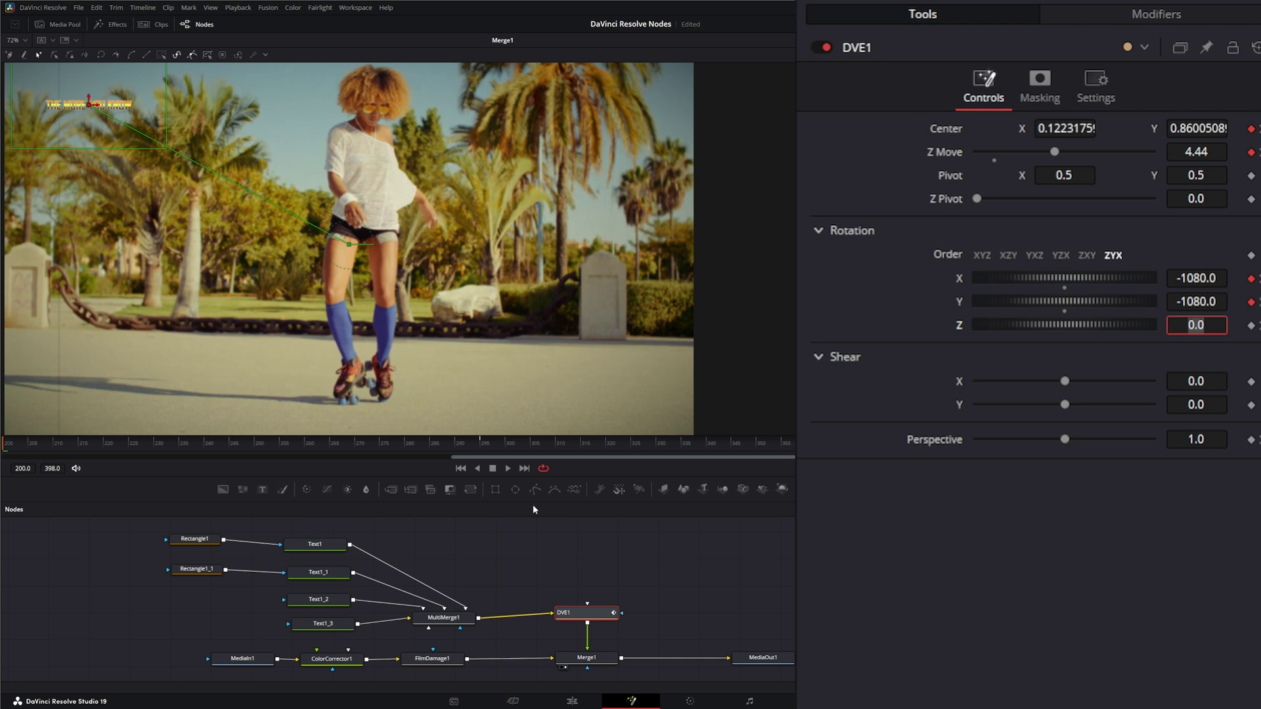
click(508, 469)
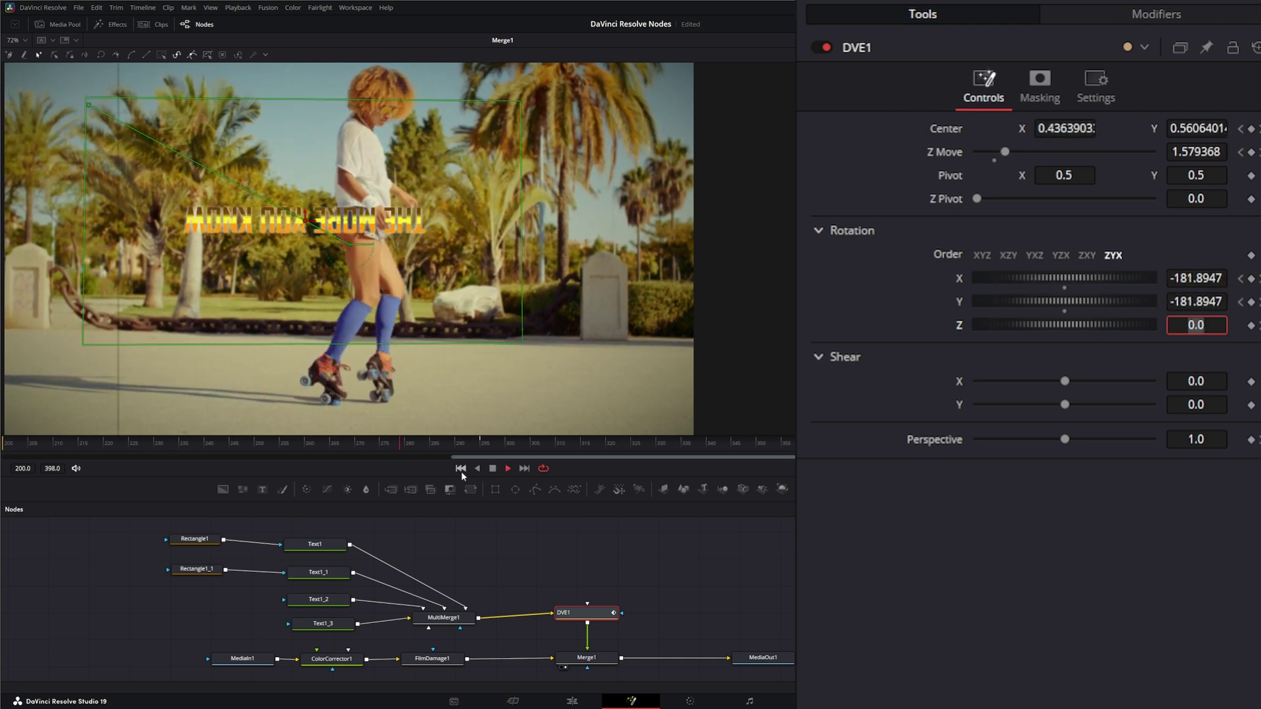
Step: At landing frame 300, keyframe the title's Center, Z Move, Rotation X/Y/Z and Perspective
click(494, 468)
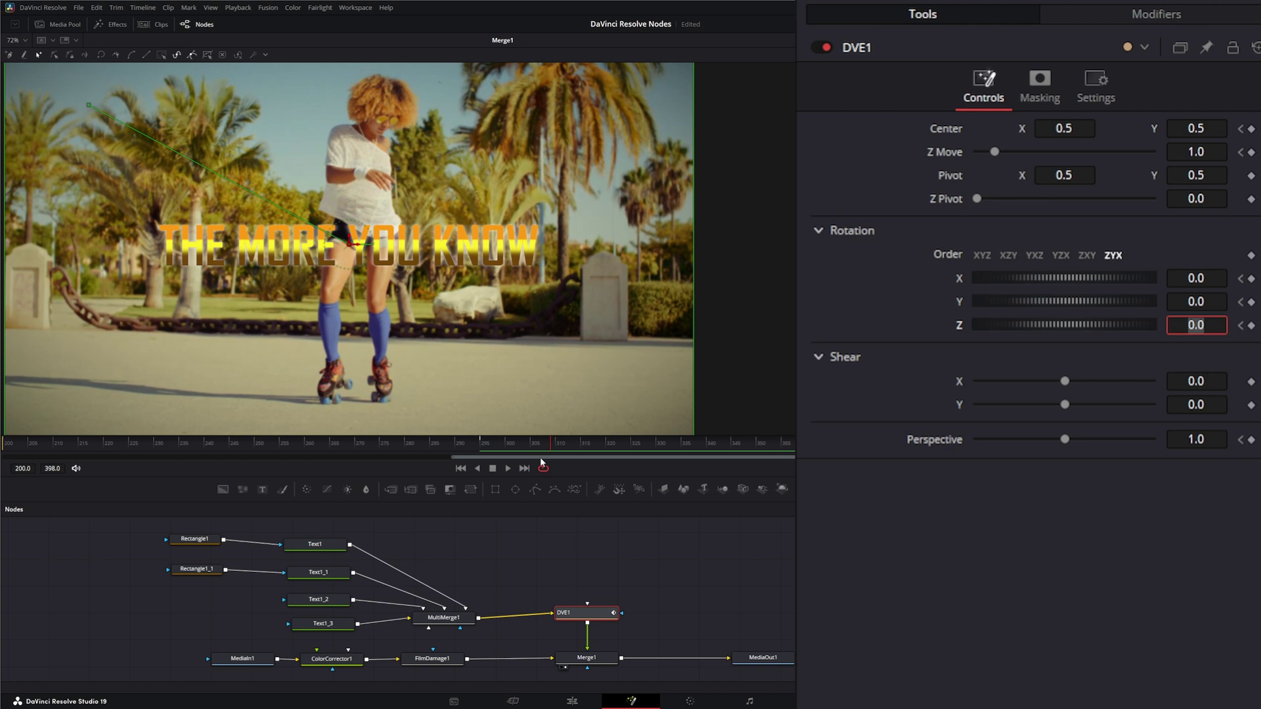
drag(549, 447, 506, 455)
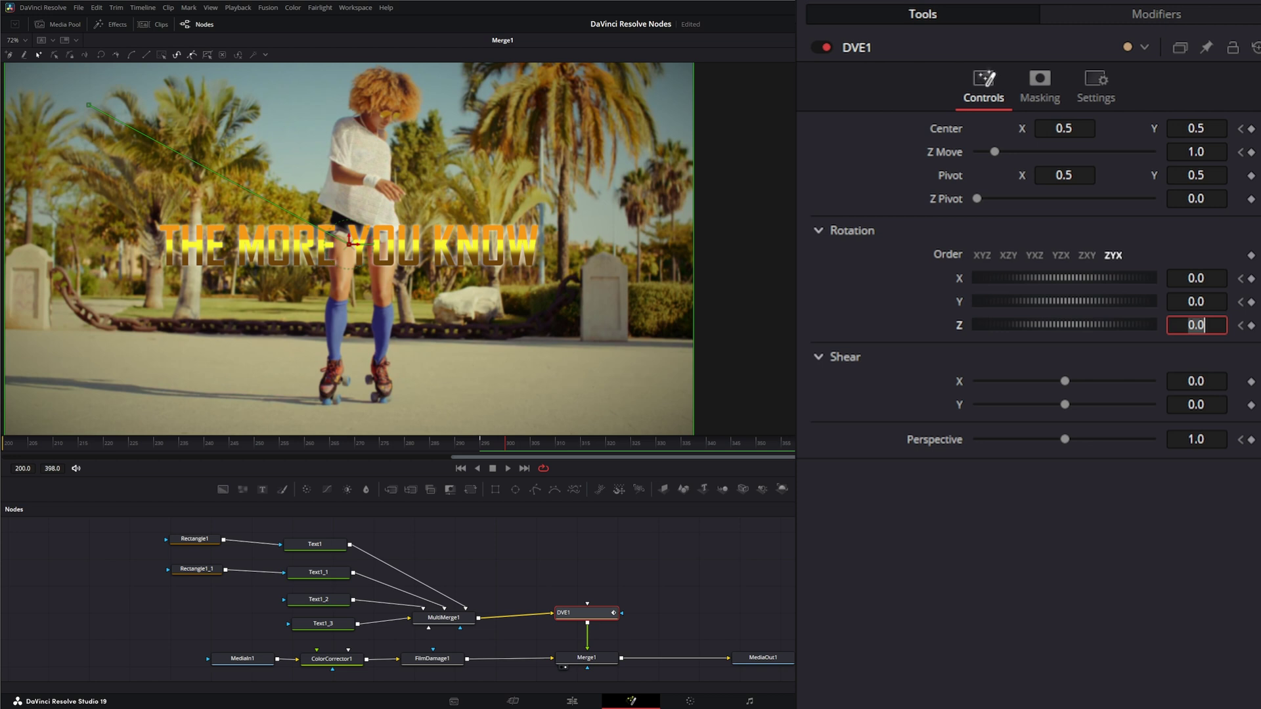
click(1251, 129)
click(1251, 152)
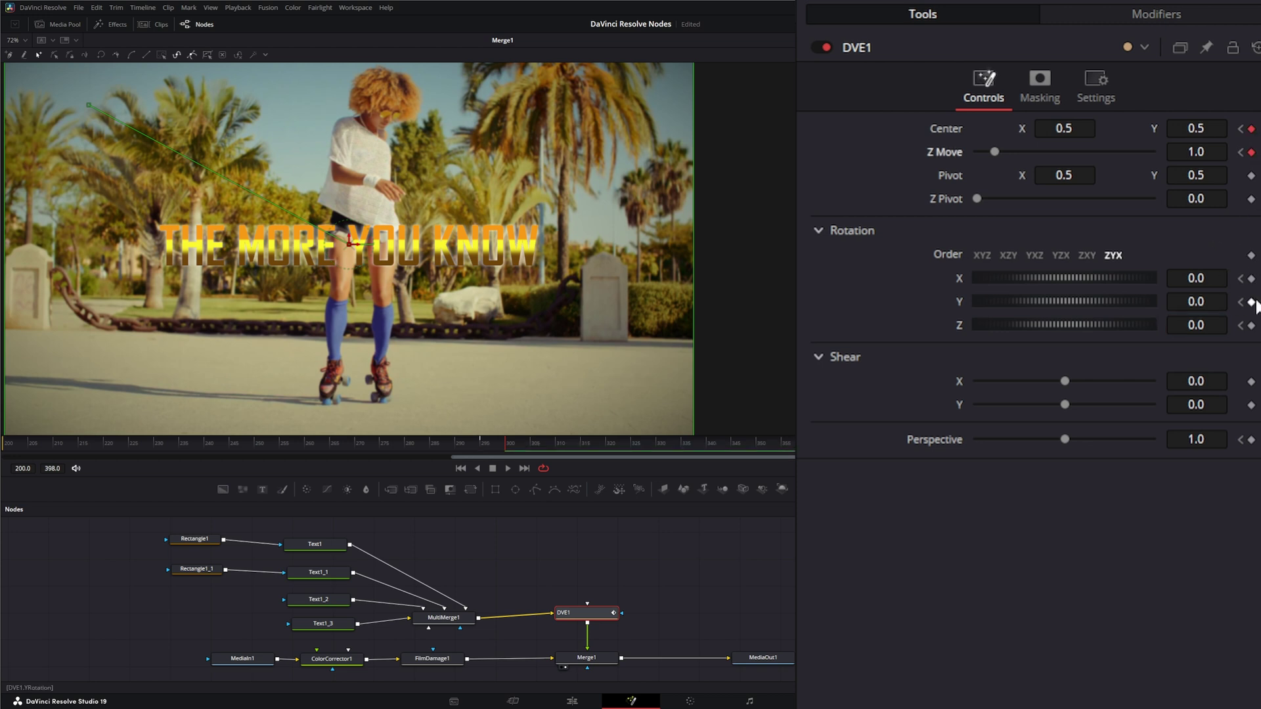
click(1251, 278)
click(1251, 325)
click(1252, 440)
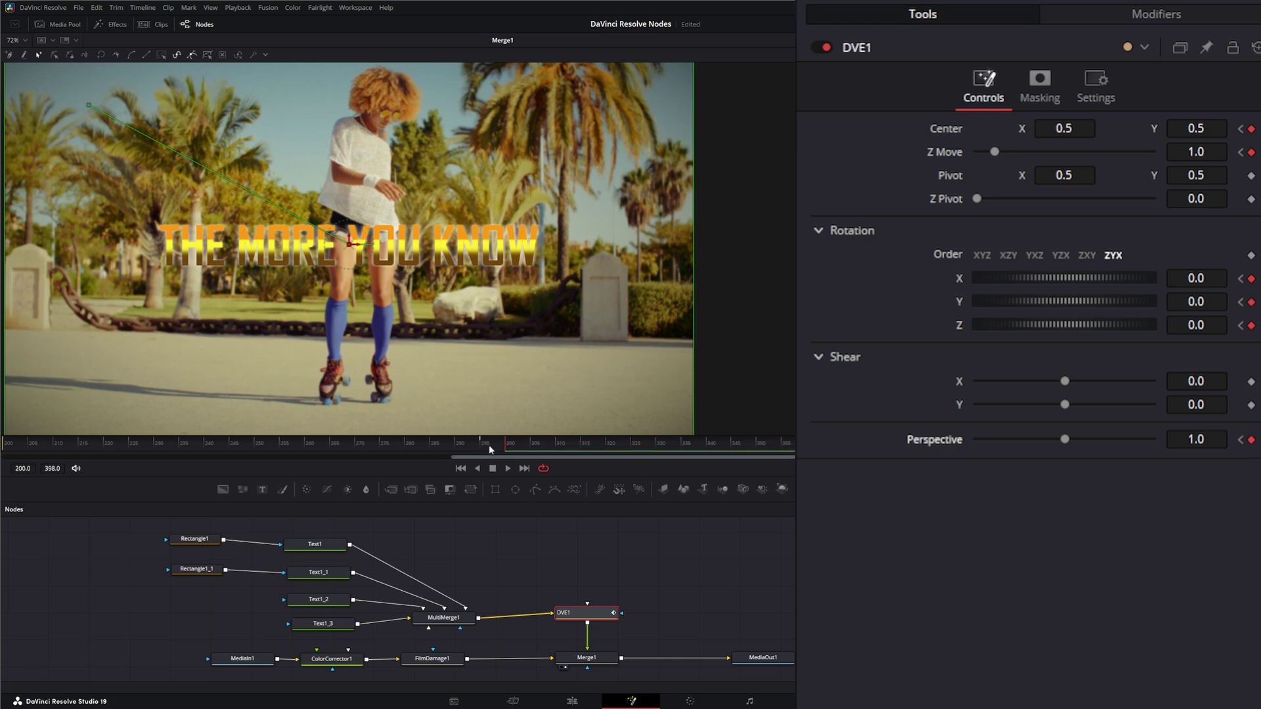
click(482, 446)
click(506, 441)
Step: Tilt the landed title back to Rotation X 12.7, then move it toward camera with Z Move 0.23
drag(1040, 278, 1047, 278)
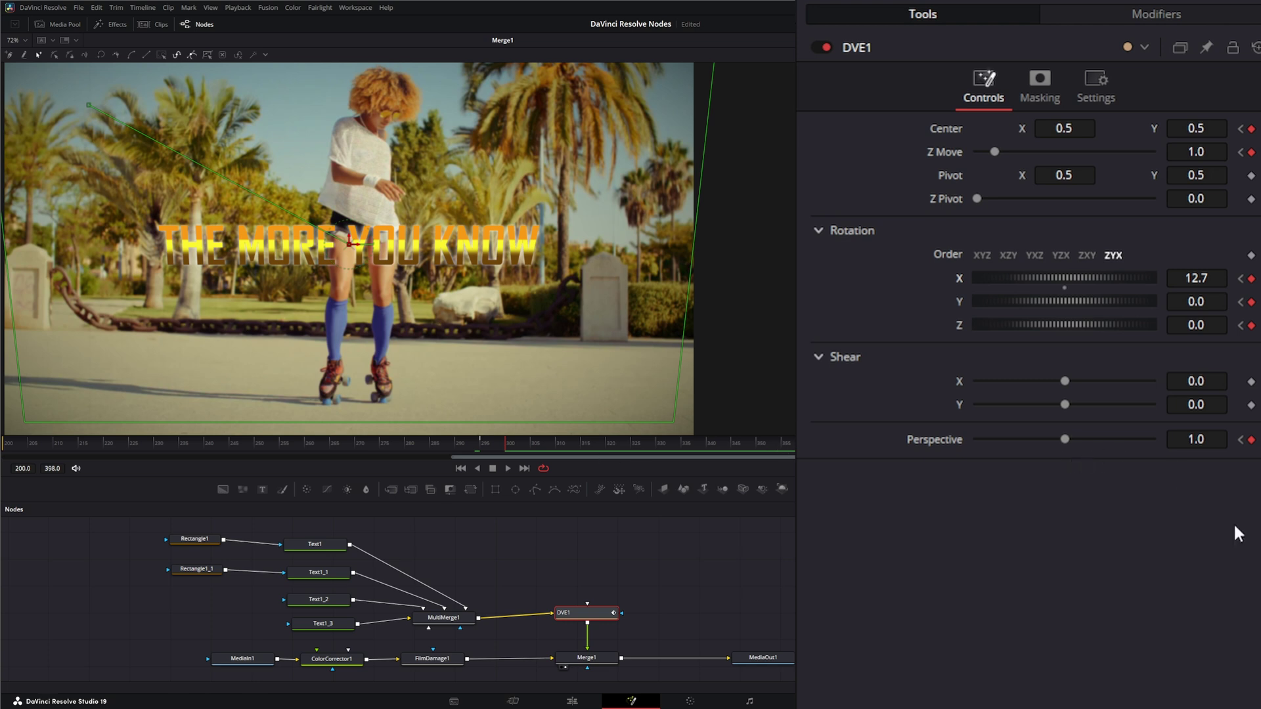
key(space)
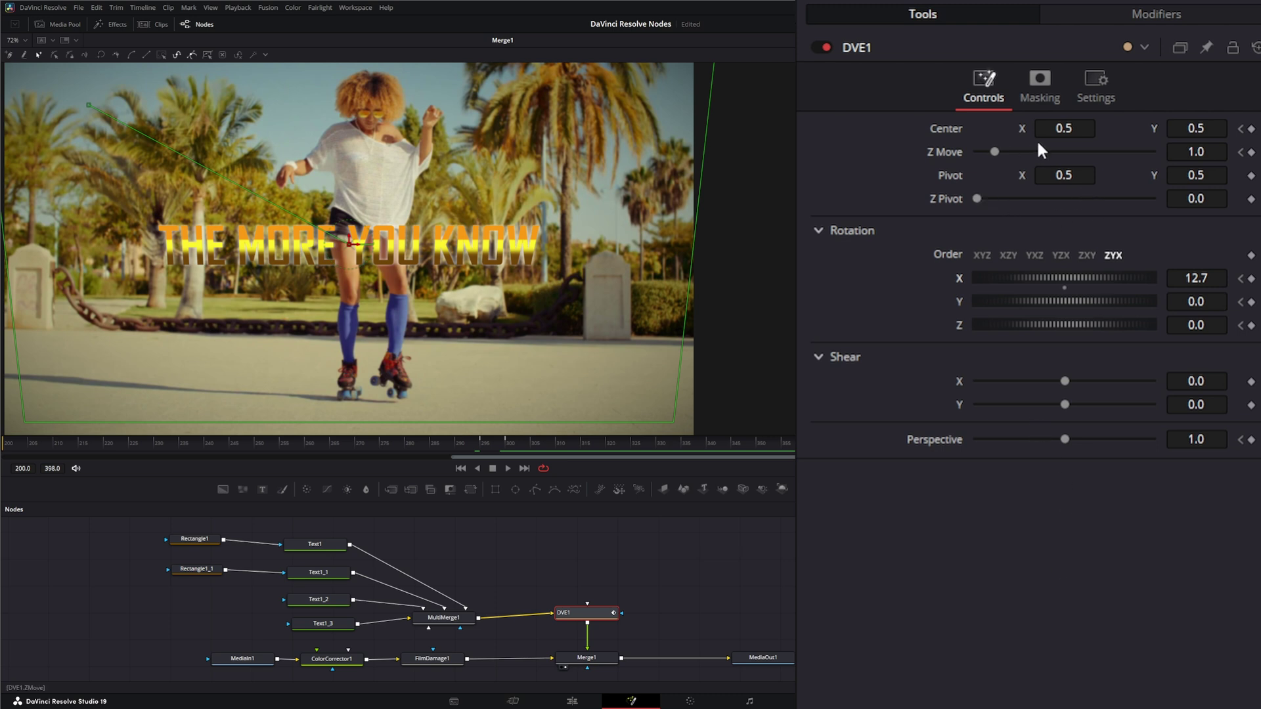
drag(995, 148, 982, 149)
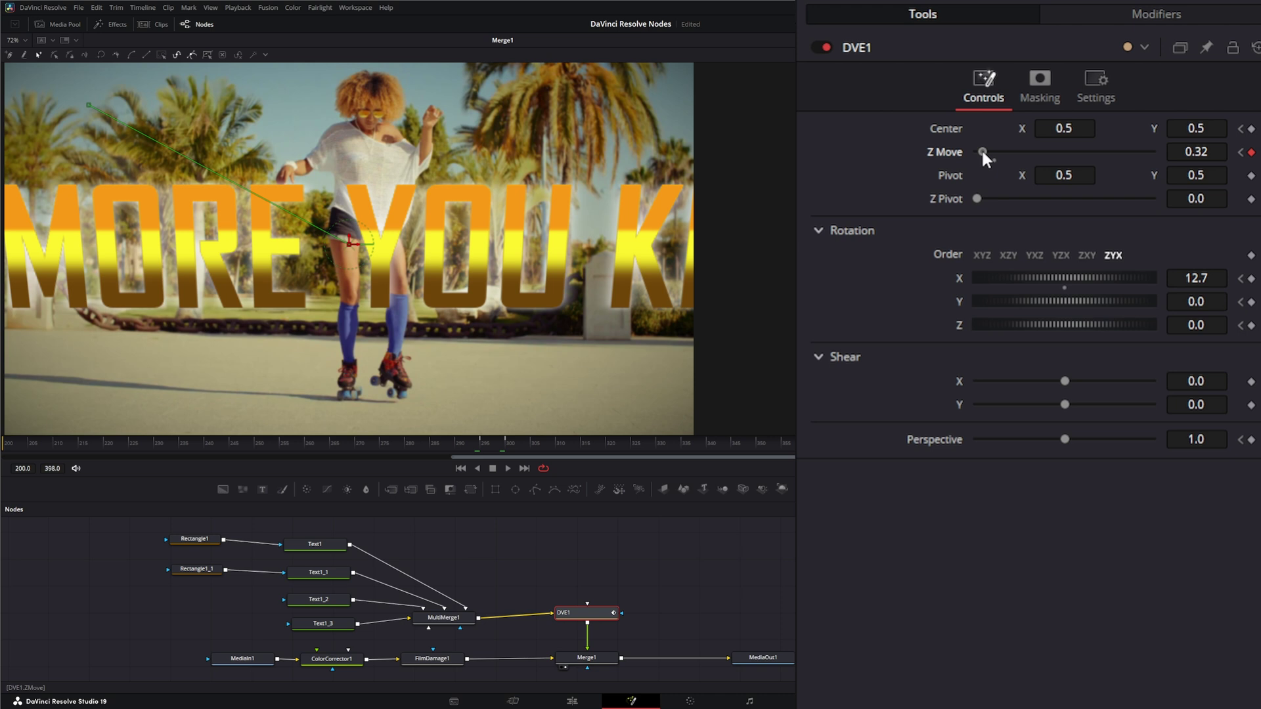
click(1214, 151)
text(0.23)
key(Return)
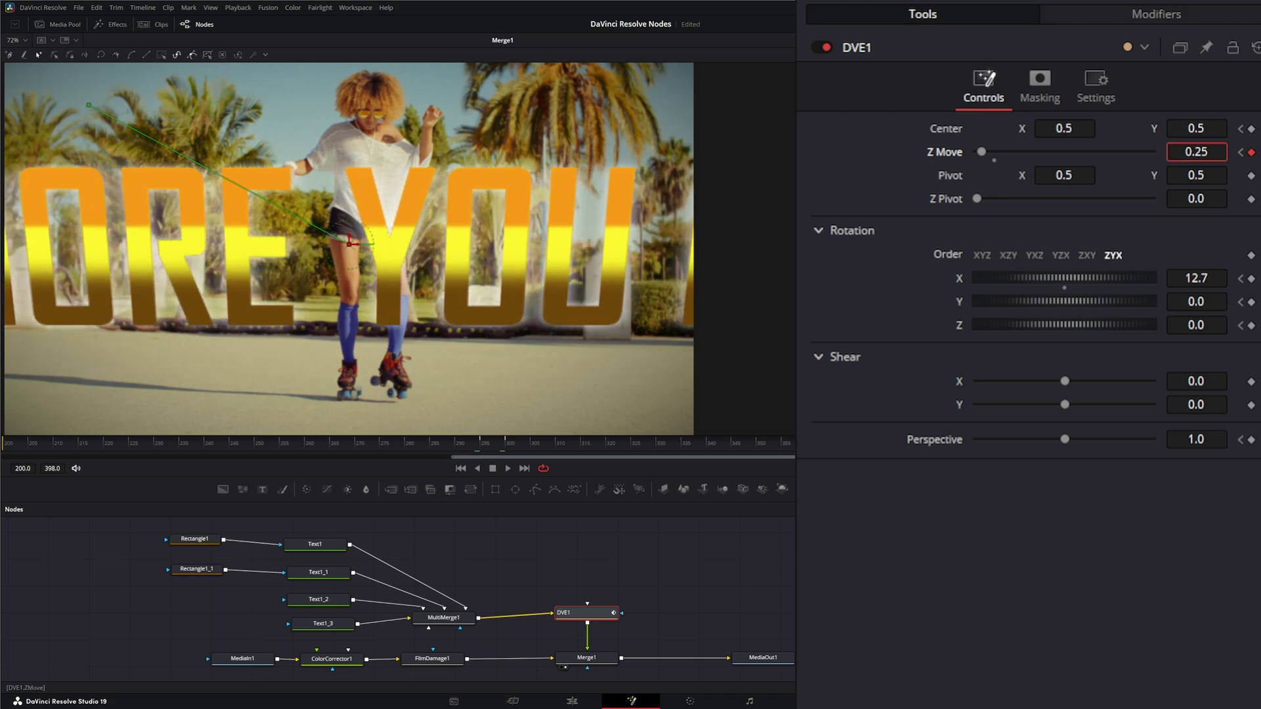
Step: Lower Z Move to about 0.06 and raise Perspective to 0.883 so the title rushes past camera
drag(981, 151, 978, 151)
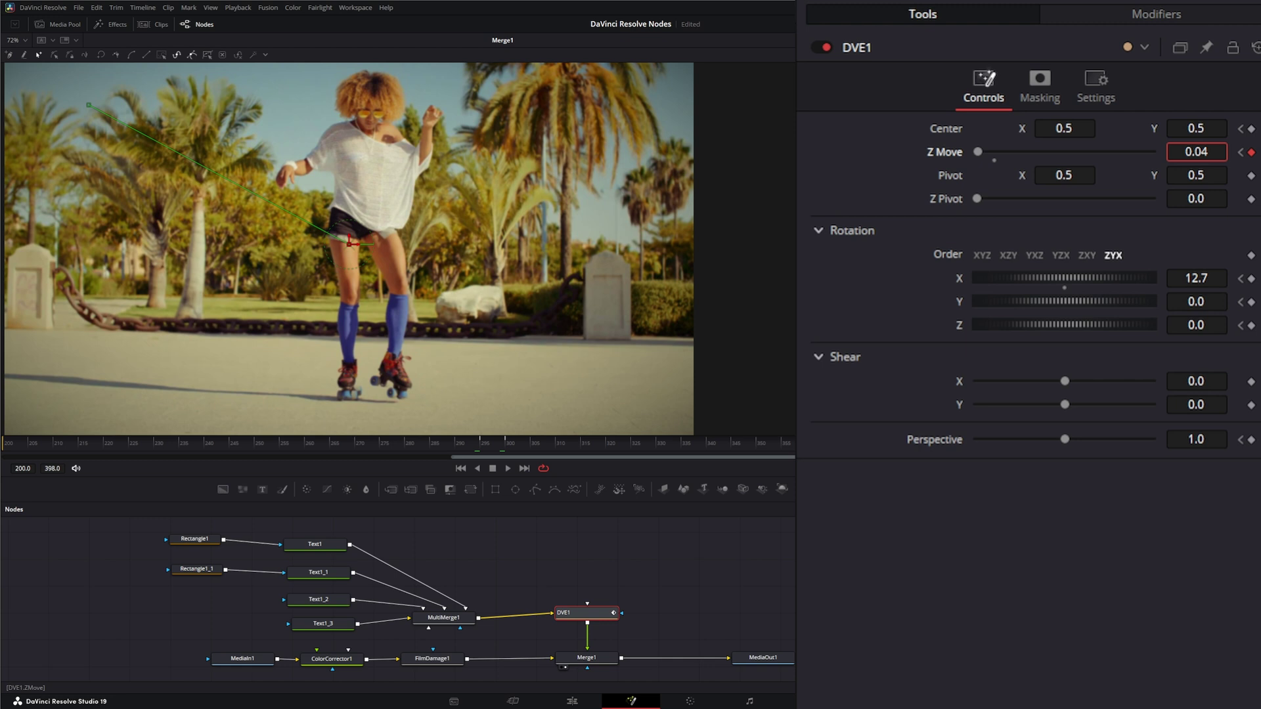
drag(978, 151, 979, 151)
drag(1200, 443, 1260, 443)
Step: Play the animation from frame 200 through the fly-out to review it
click(461, 469)
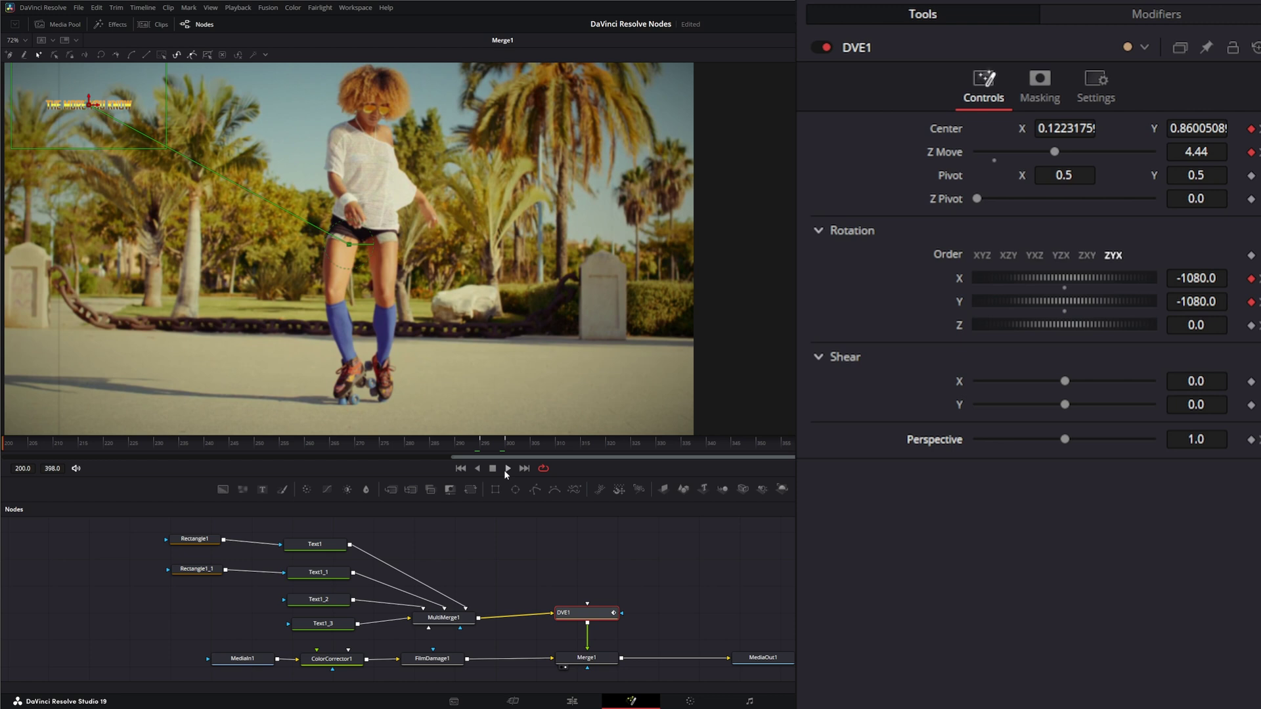
click(508, 469)
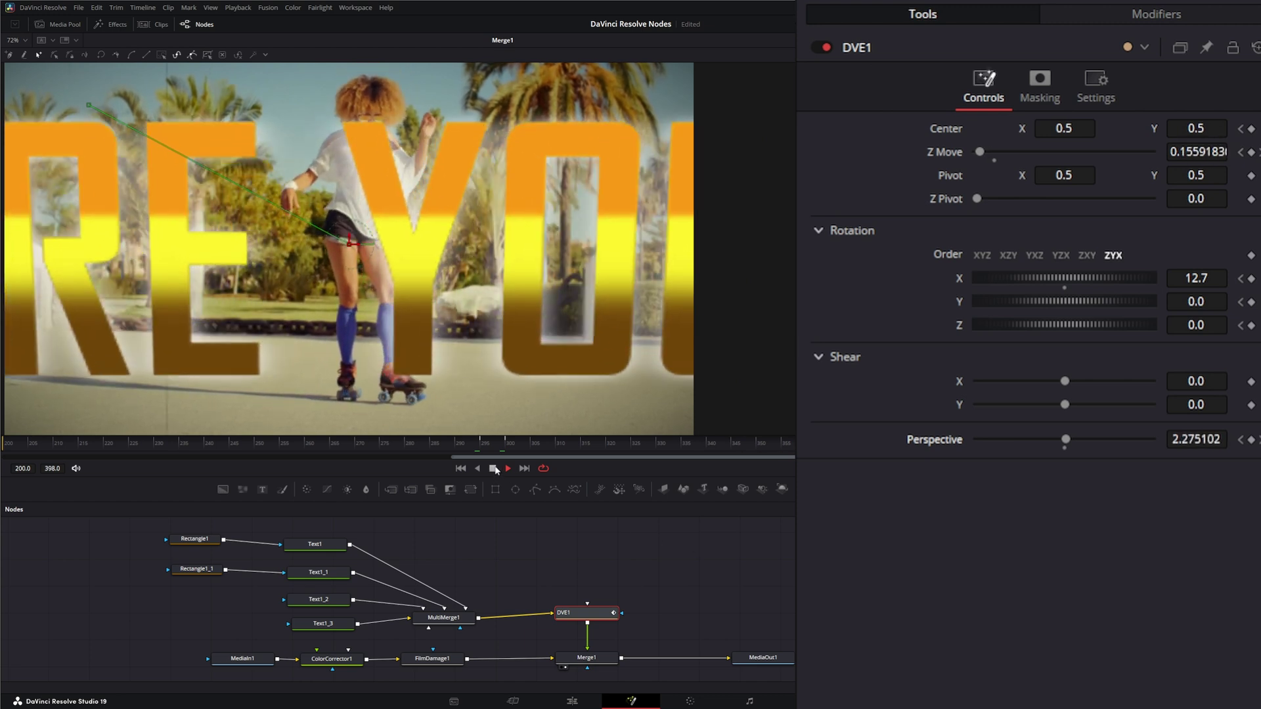
key(space)
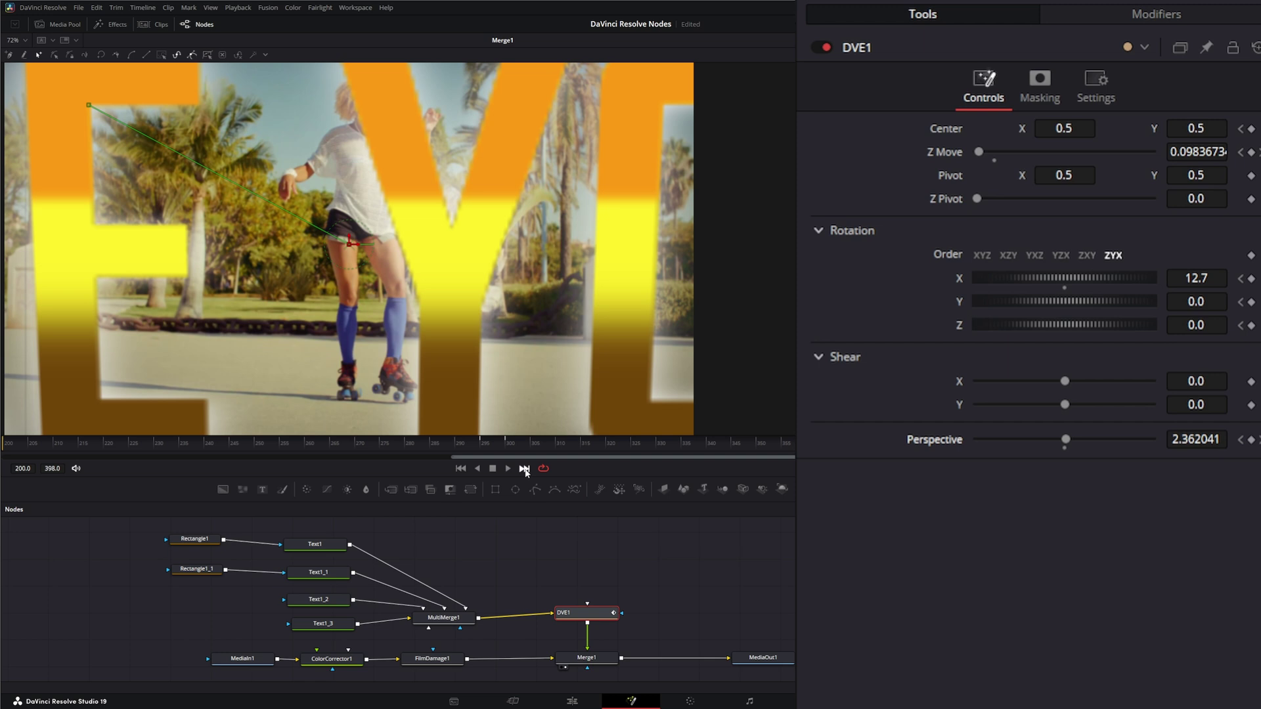
click(524, 468)
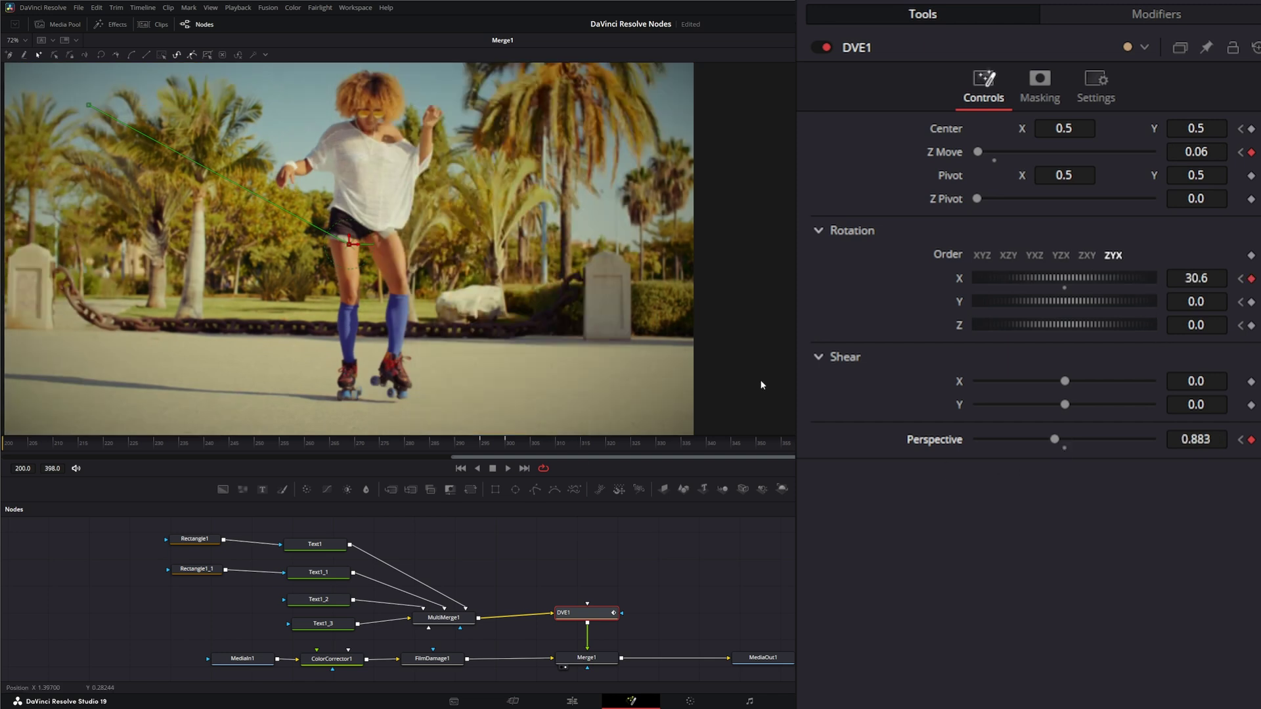
click(506, 448)
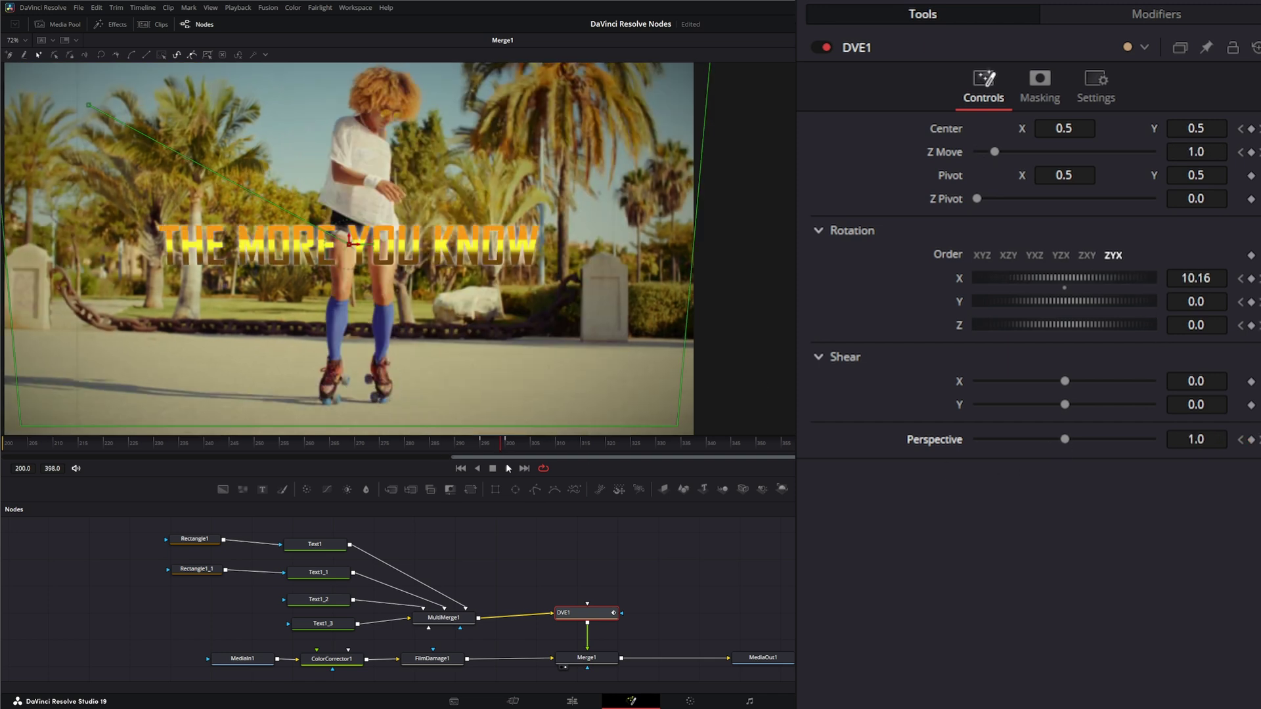
click(509, 468)
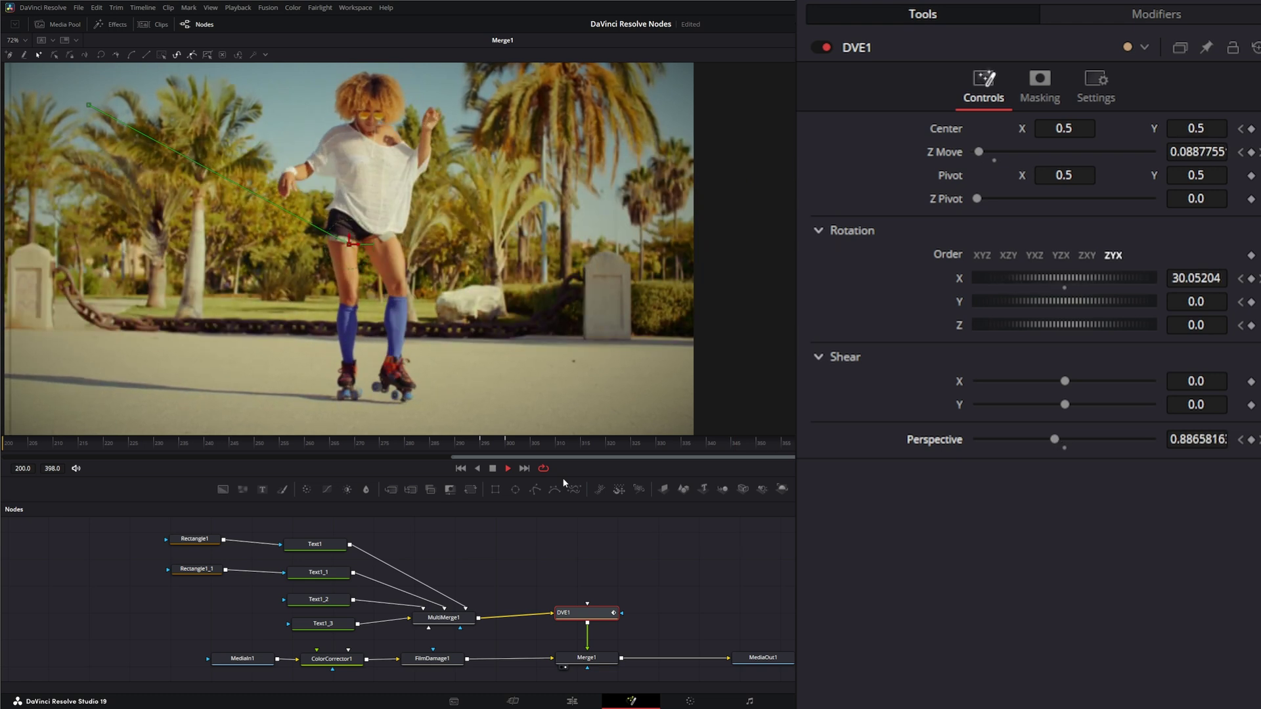
Step: Paste a copy of FilmDamage1 and insert FilmDamage1_1 between DVE1 and Merge1
click(493, 468)
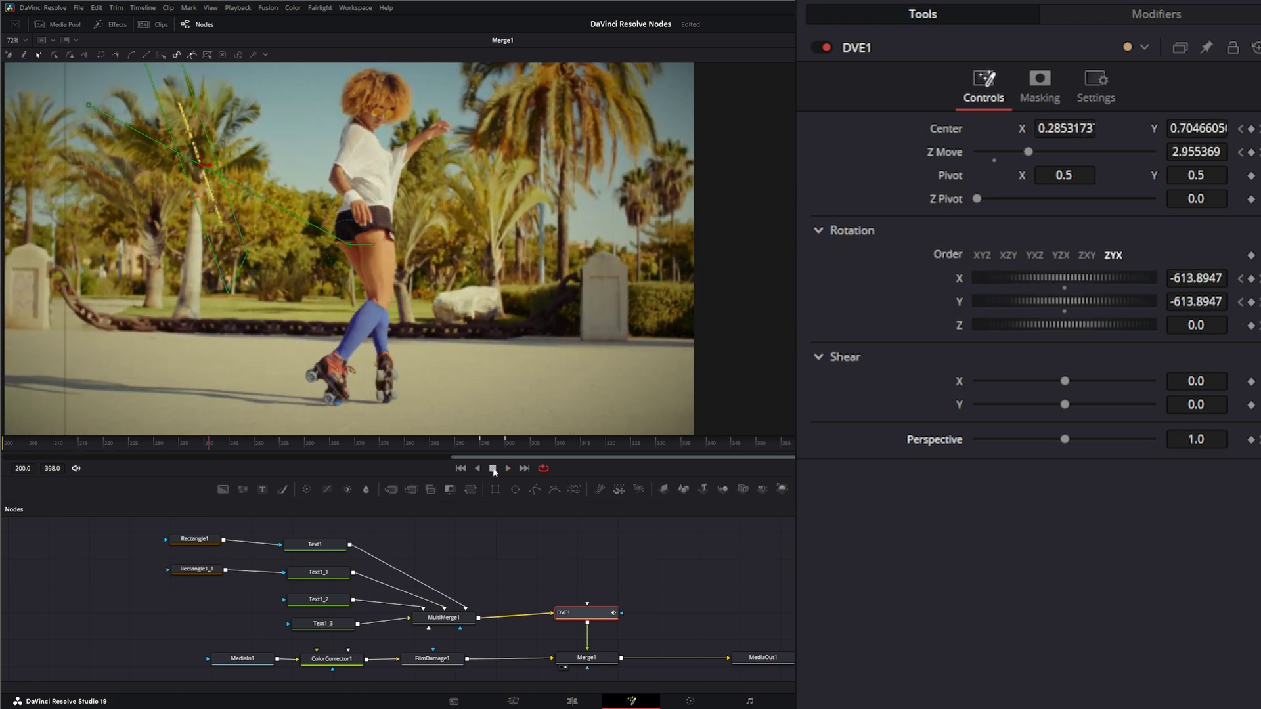
click(441, 661)
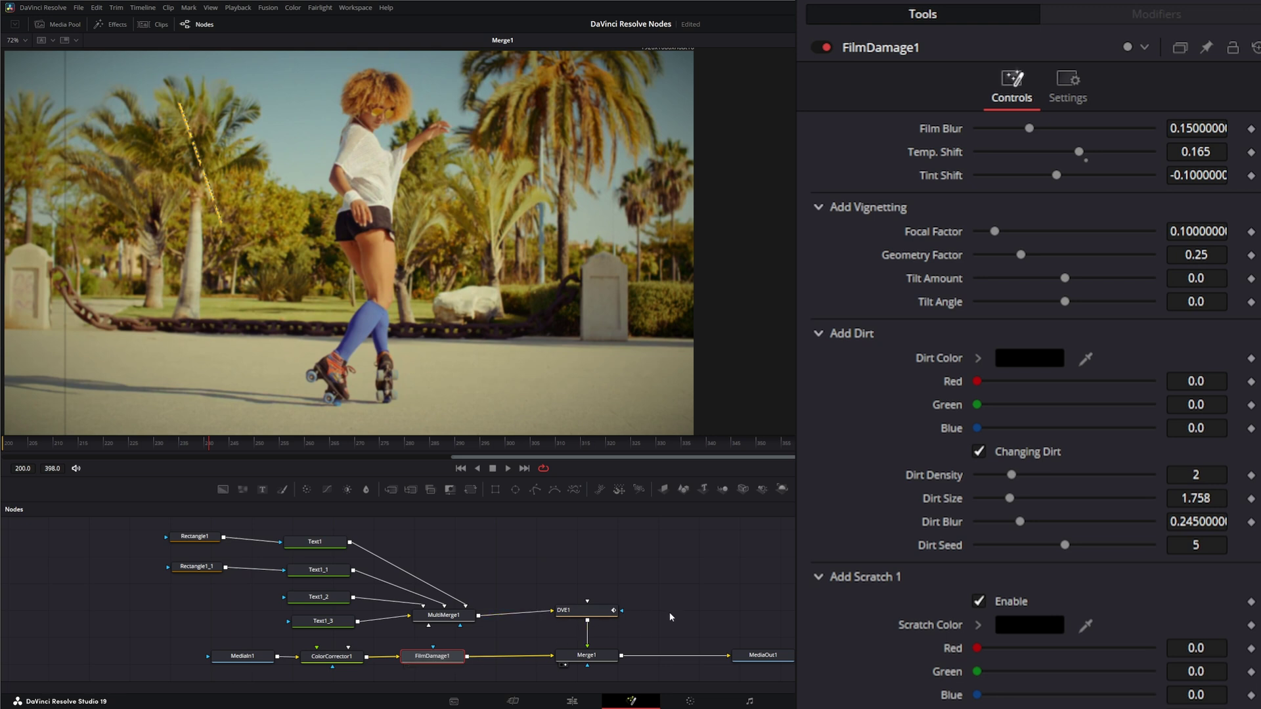
click(689, 597)
key(ctrl+v)
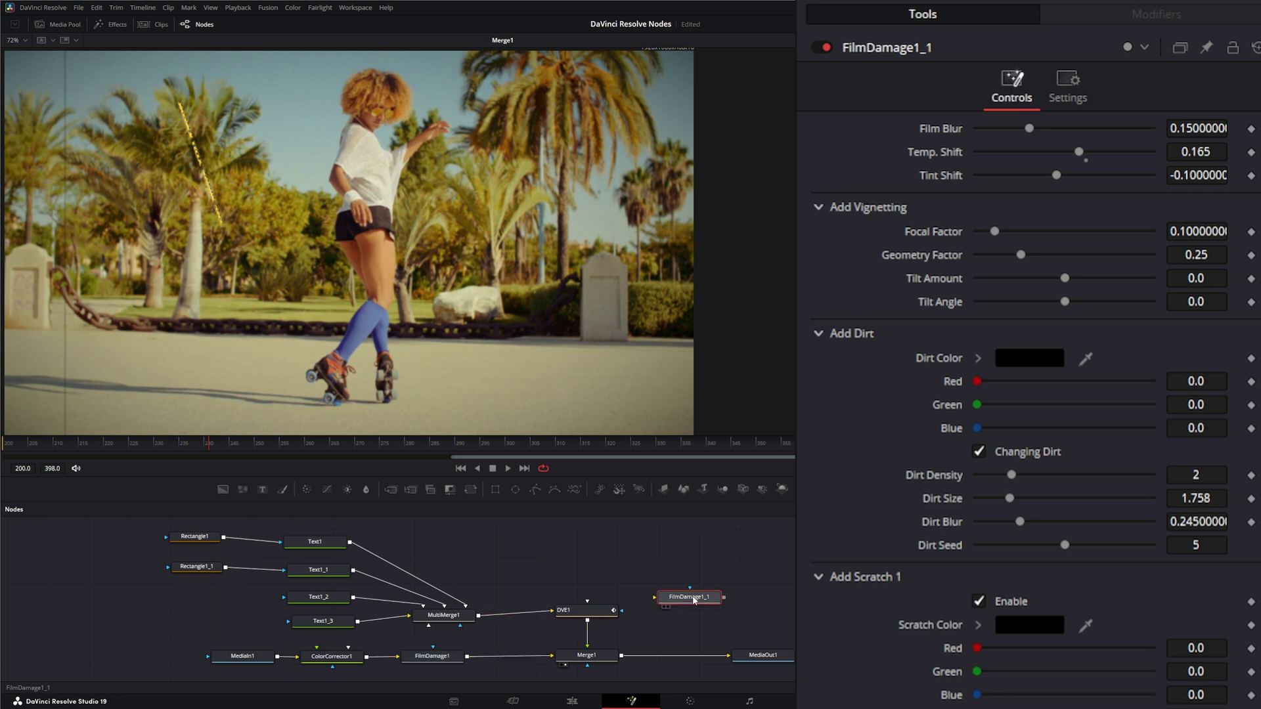
drag(694, 600, 587, 582)
mouse_move(584, 641)
mouse_down()
mouse_move(609, 630)
mouse_move(586, 625)
mouse_up()
Step: Set FilmDamage1_1's Tilt Amount to 0.09 and Dirt Density to 3
click(586, 624)
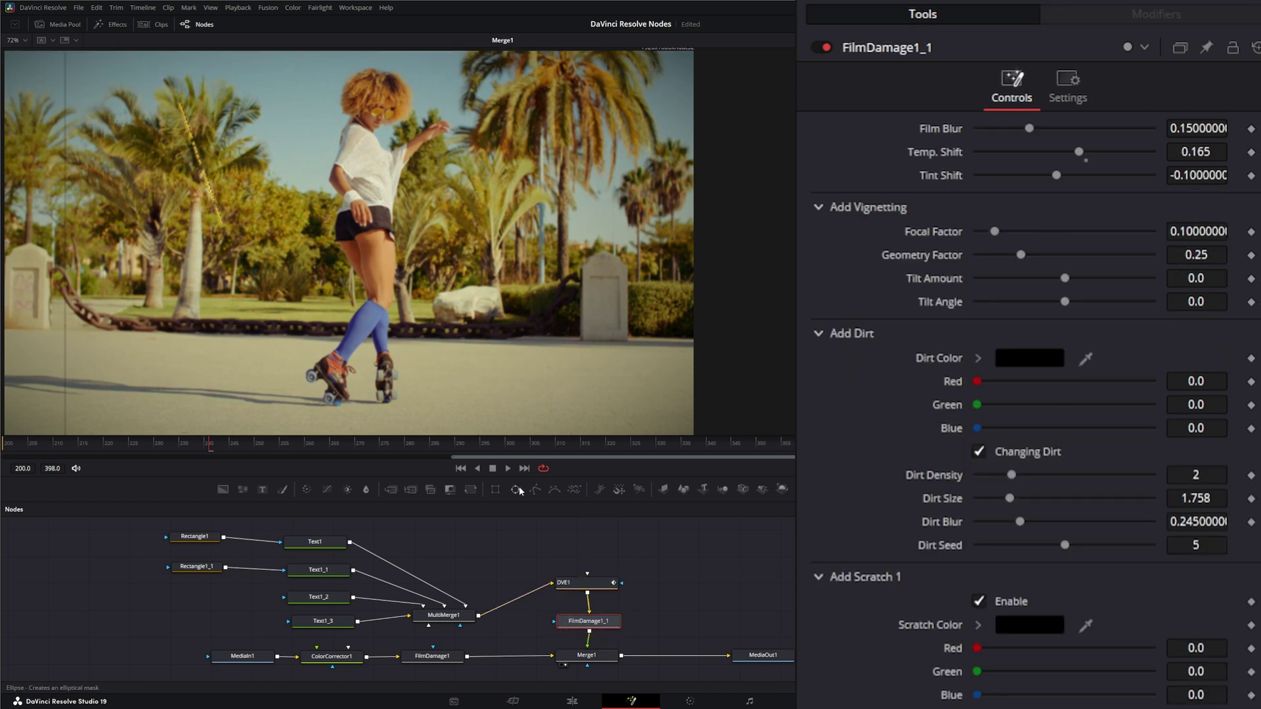
click(525, 444)
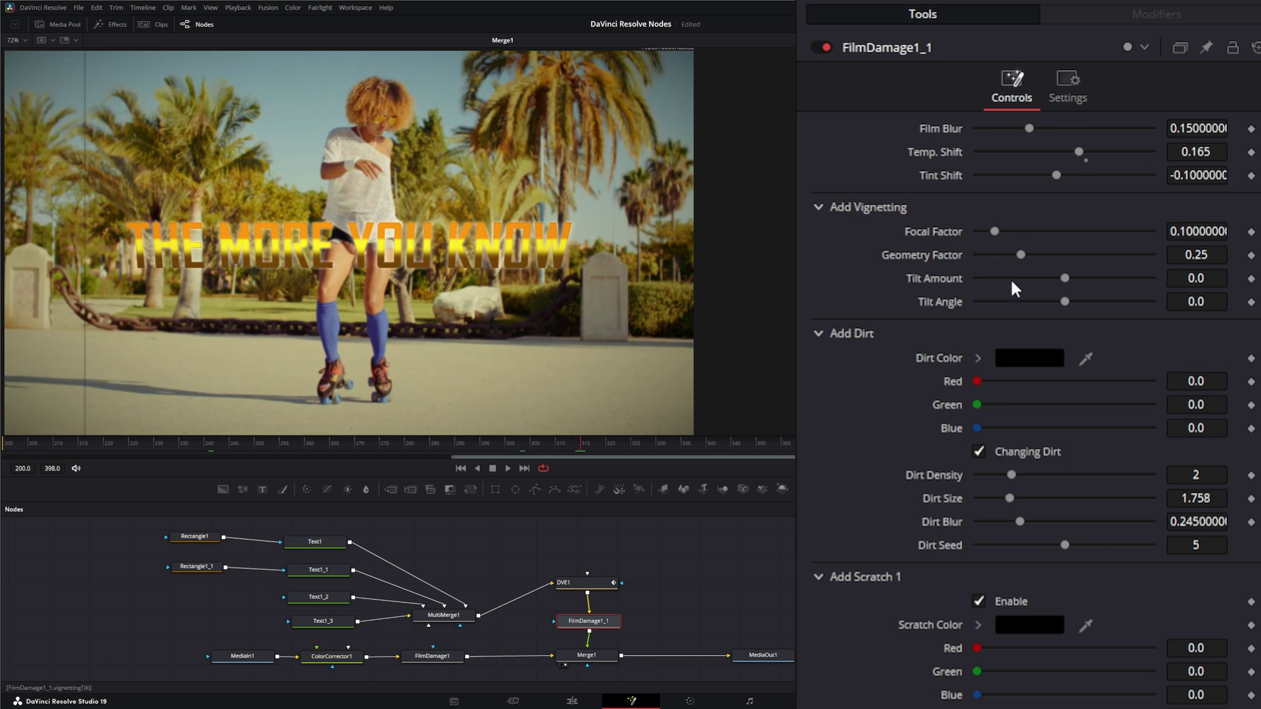
drag(1067, 279, 1075, 276)
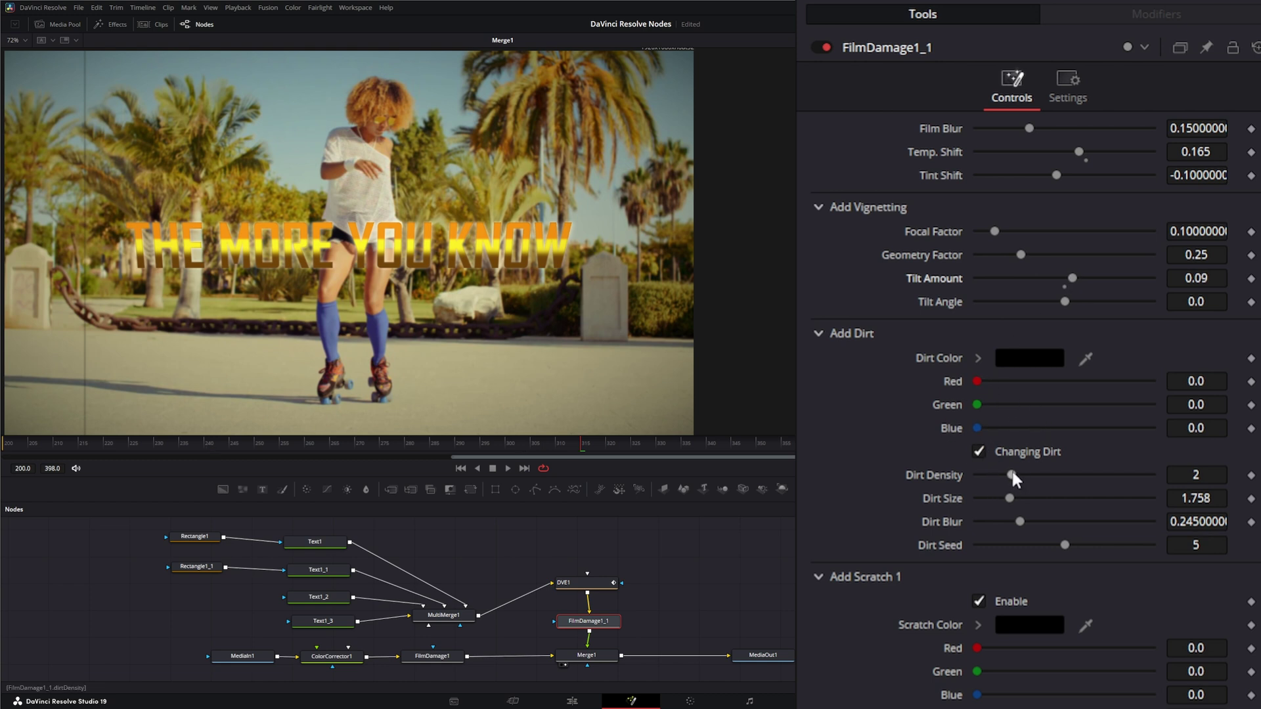
mouse_move(1013, 474)
mouse_down()
mouse_move(1086, 475)
mouse_move(1032, 484)
mouse_up()
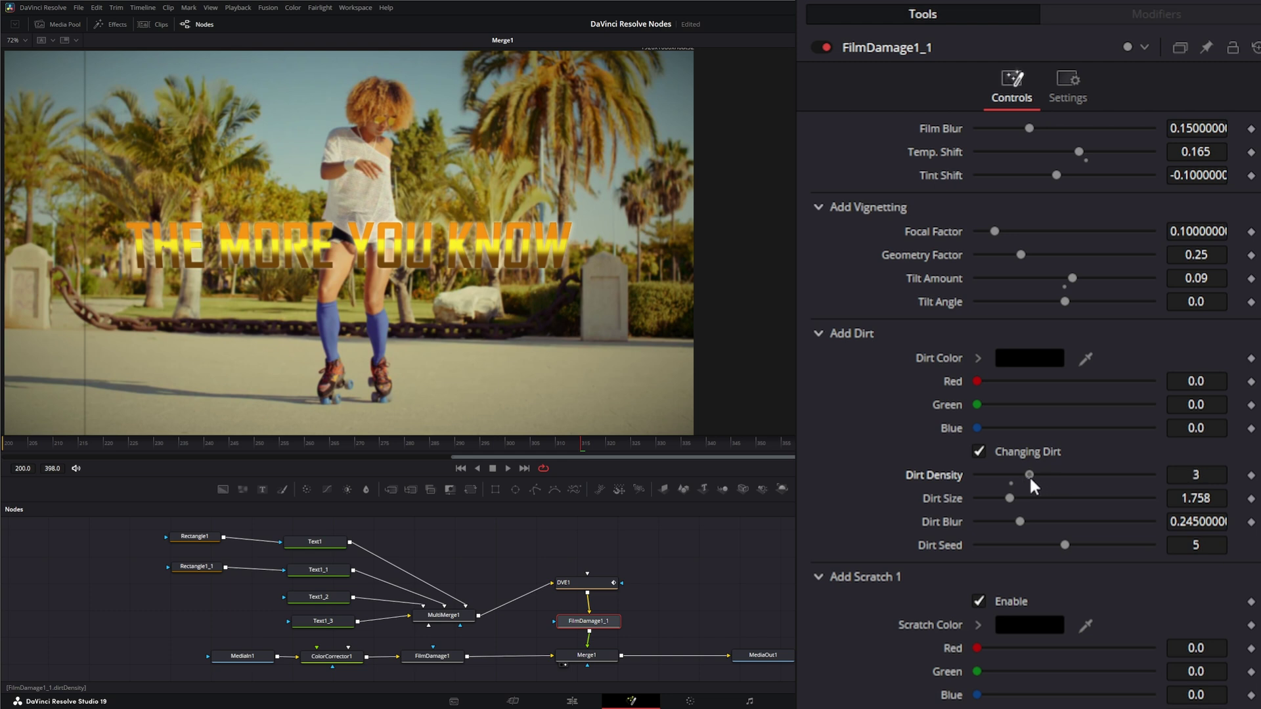
click(509, 468)
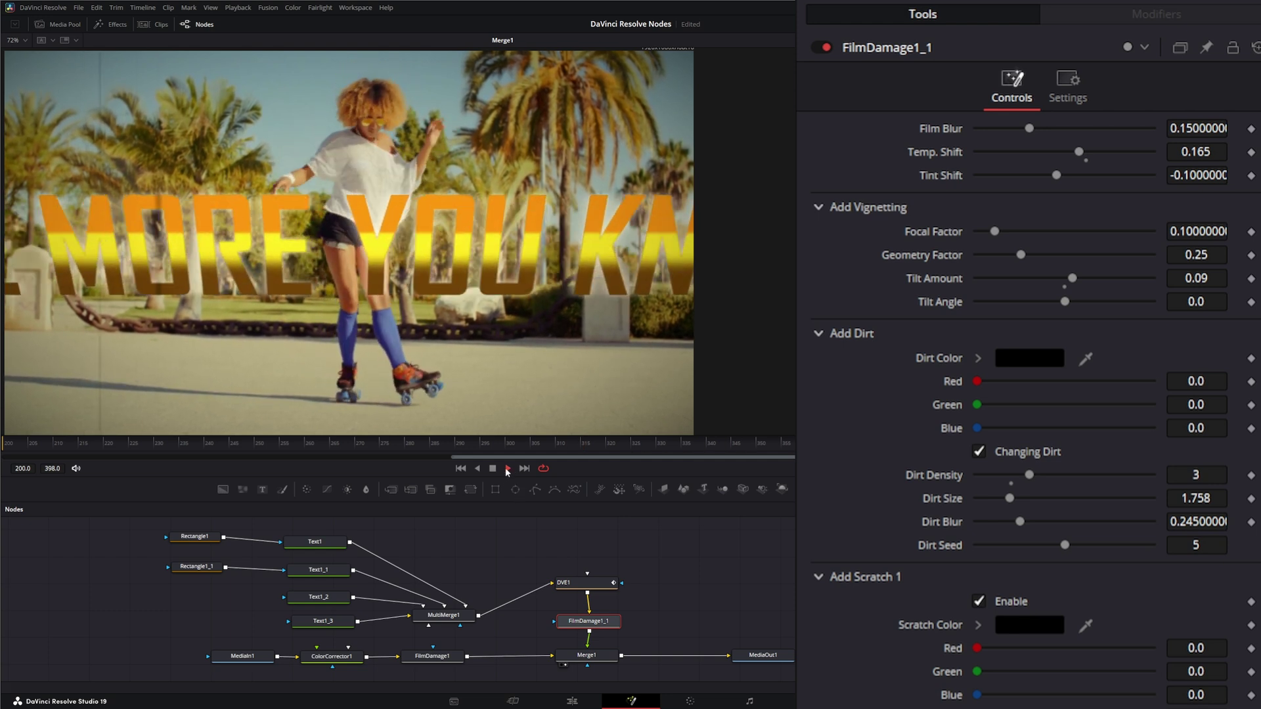
click(493, 469)
click(461, 468)
click(508, 468)
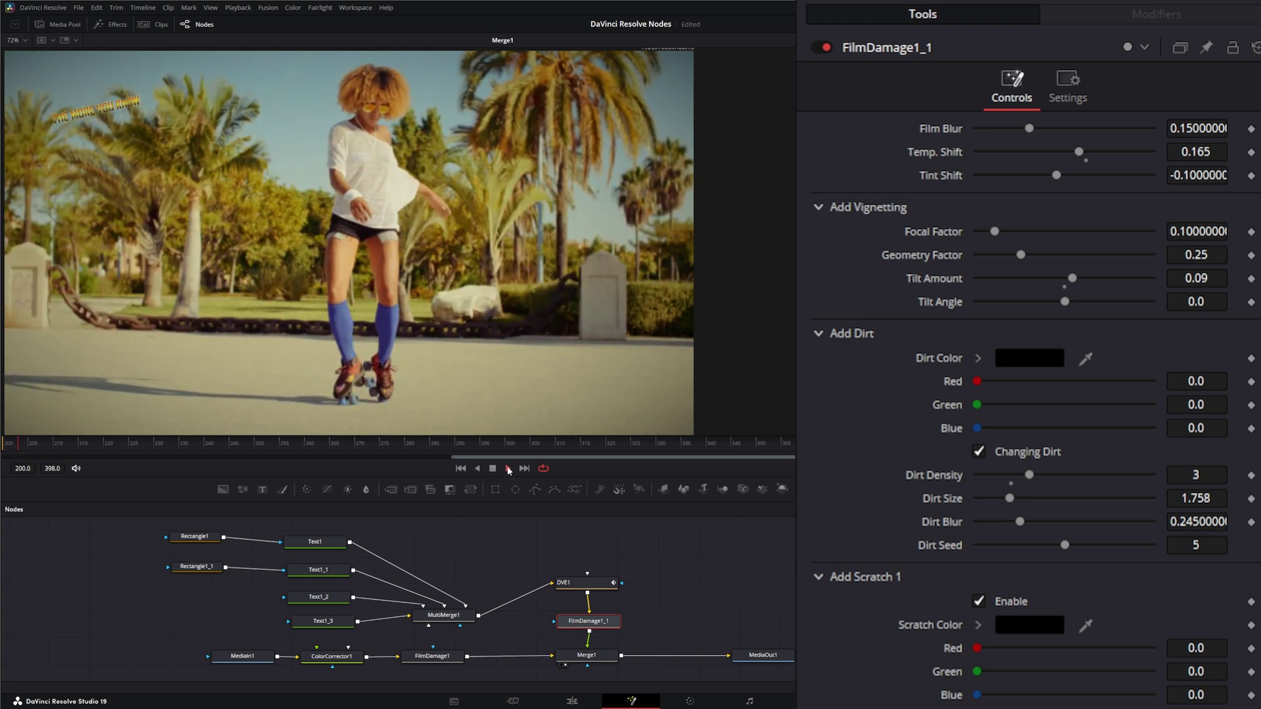